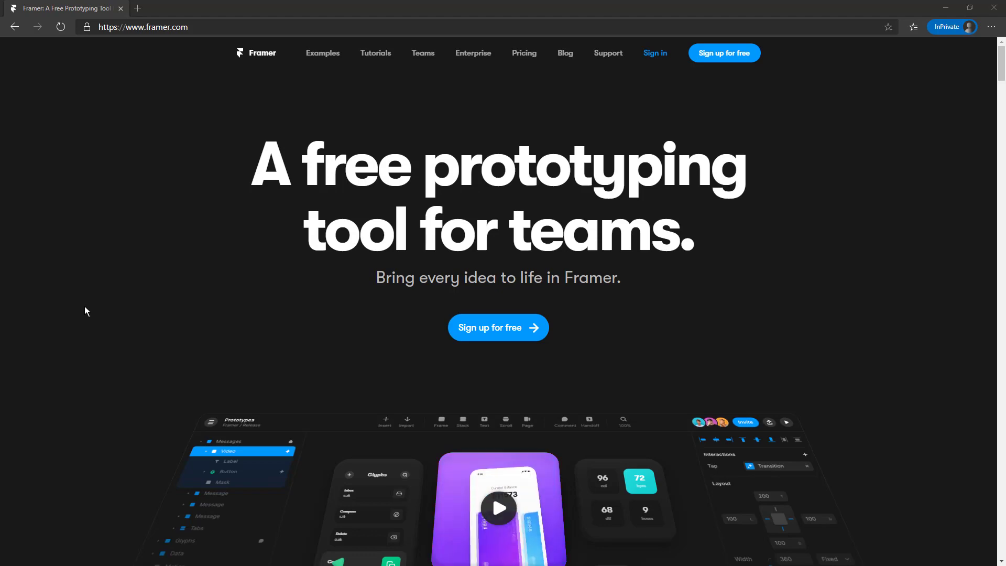
Step: Look through the Framer homepage's introduction, feature list and section on prototyping without code
{"action": "scroll", "coordinate": [118, 241], "scroll_direction": "down", "scroll_amount": 3}
{"action": "scroll", "coordinate": [168, 210], "scroll_direction": "up", "scroll_amount": 3}
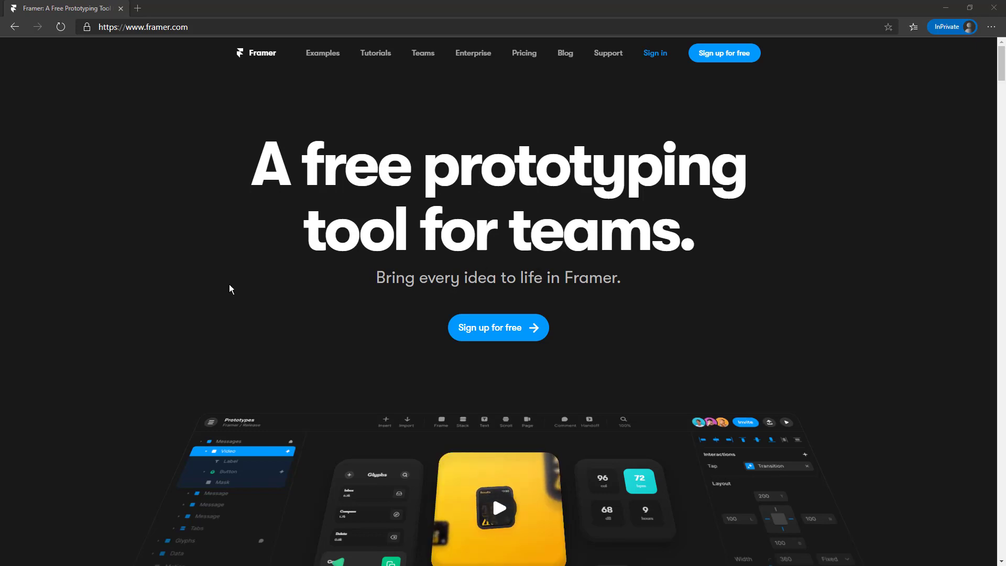
{"action": "scroll", "coordinate": [177, 262], "scroll_direction": "down", "scroll_amount": 3}
{"action": "scroll", "coordinate": [176, 259], "scroll_direction": "down", "scroll_amount": 1}
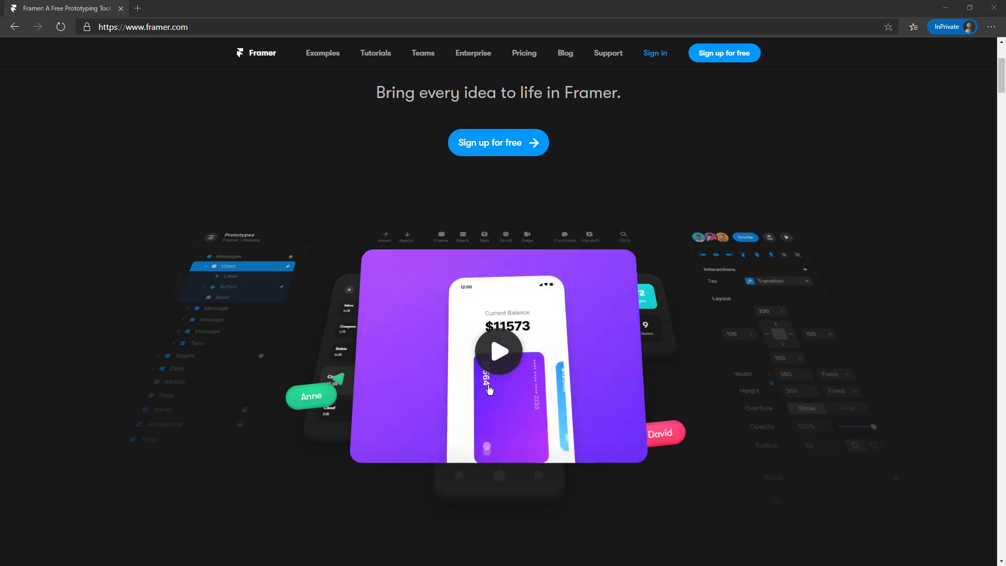
{"action": "scroll", "coordinate": [485, 380], "scroll_direction": "down", "scroll_amount": 3}
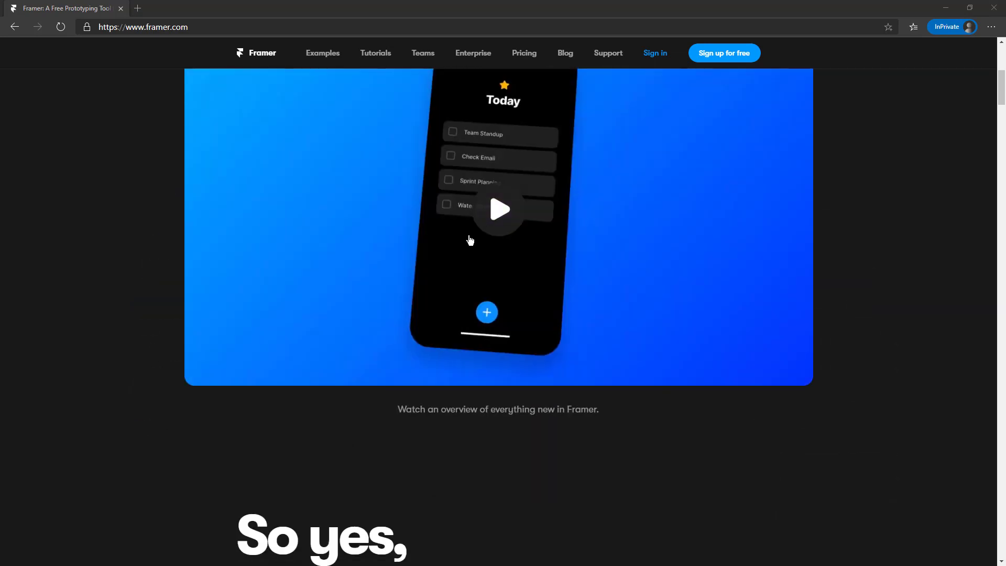
{"action": "scroll", "coordinate": [379, 309], "scroll_direction": "down", "scroll_amount": 10}
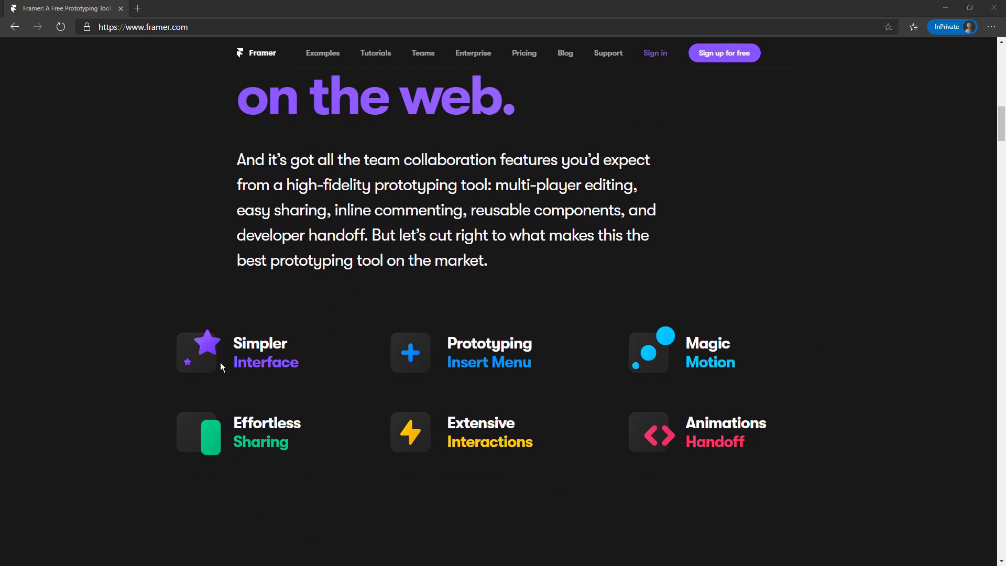
{"action": "scroll", "coordinate": [230, 356], "scroll_direction": "down", "scroll_amount": 3}
{"action": "scroll", "coordinate": [242, 339], "scroll_direction": "down", "scroll_amount": 10}
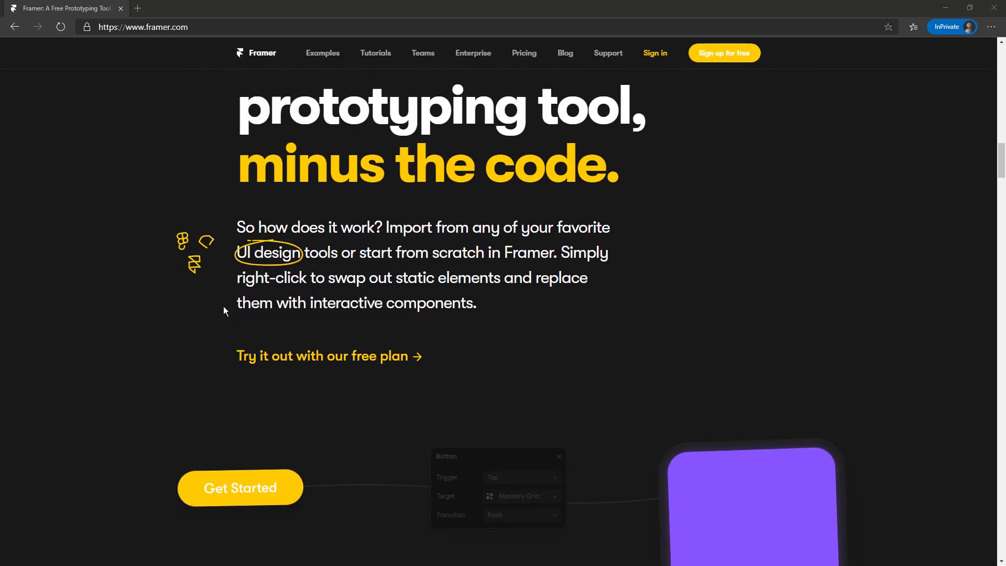
{"action": "scroll", "coordinate": [462, 376], "scroll_direction": "down", "scroll_amount": 3}
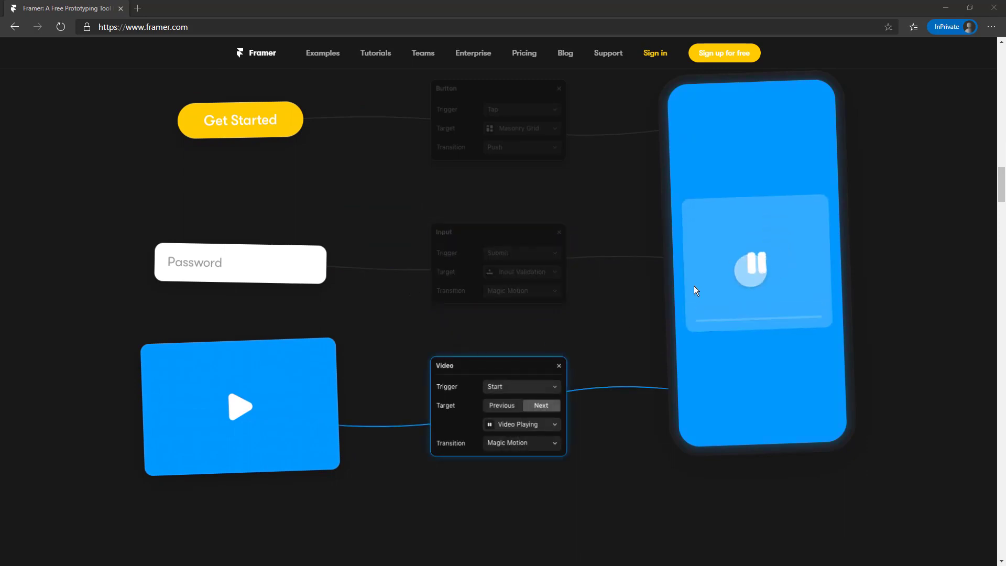
{"action": "scroll", "coordinate": [409, 341], "scroll_direction": "down", "scroll_amount": 3}
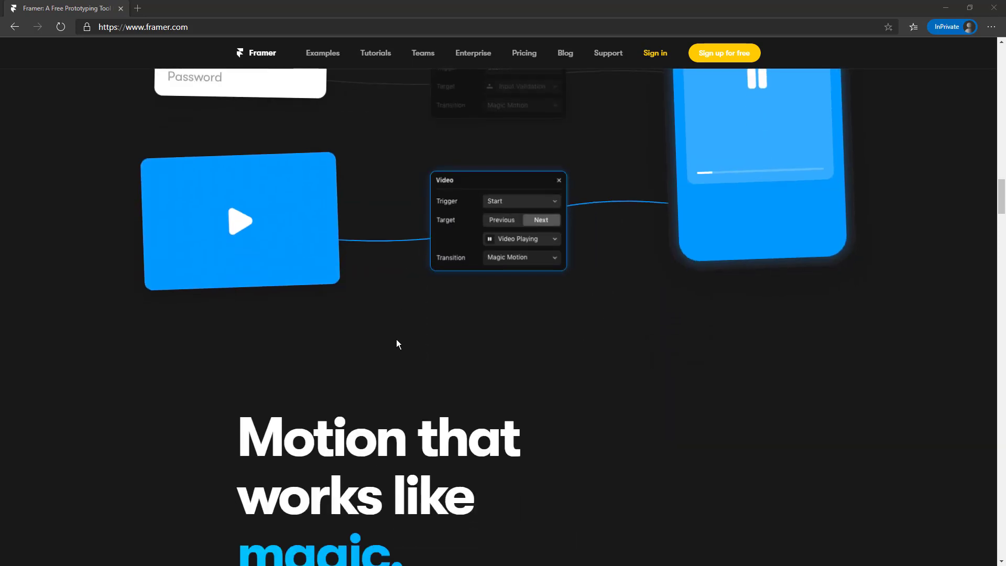
Step: Examine the homepage's Magic Motion section with its Guides animation demo, and the section on clickable buttons
{"action": "scroll", "coordinate": [397, 340], "scroll_direction": "down", "scroll_amount": 3}
{"action": "scroll", "coordinate": [370, 333], "scroll_direction": "down", "scroll_amount": 3}
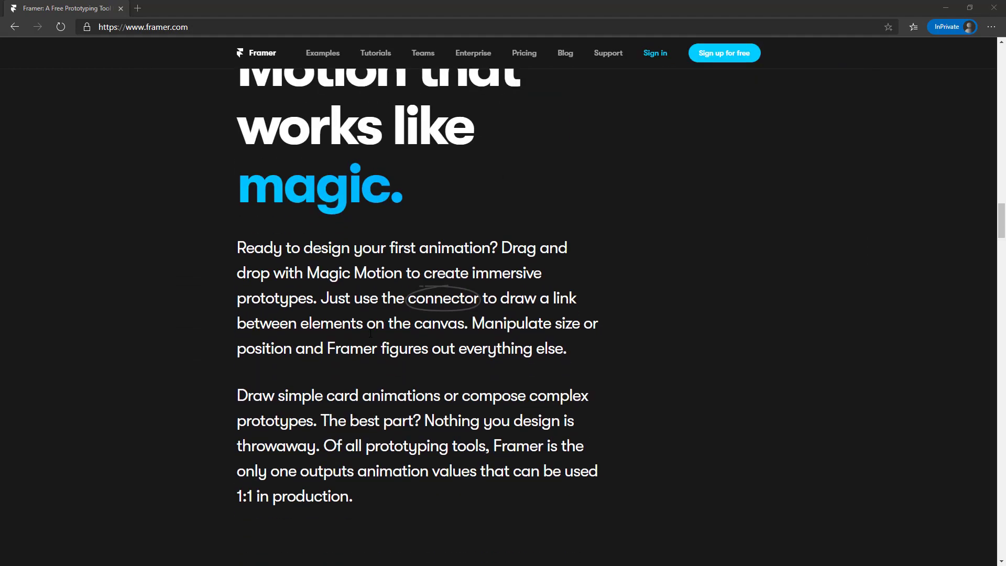
{"action": "scroll", "coordinate": [371, 333], "scroll_direction": "down", "scroll_amount": 3}
{"action": "scroll", "coordinate": [366, 328], "scroll_direction": "down", "scroll_amount": 3}
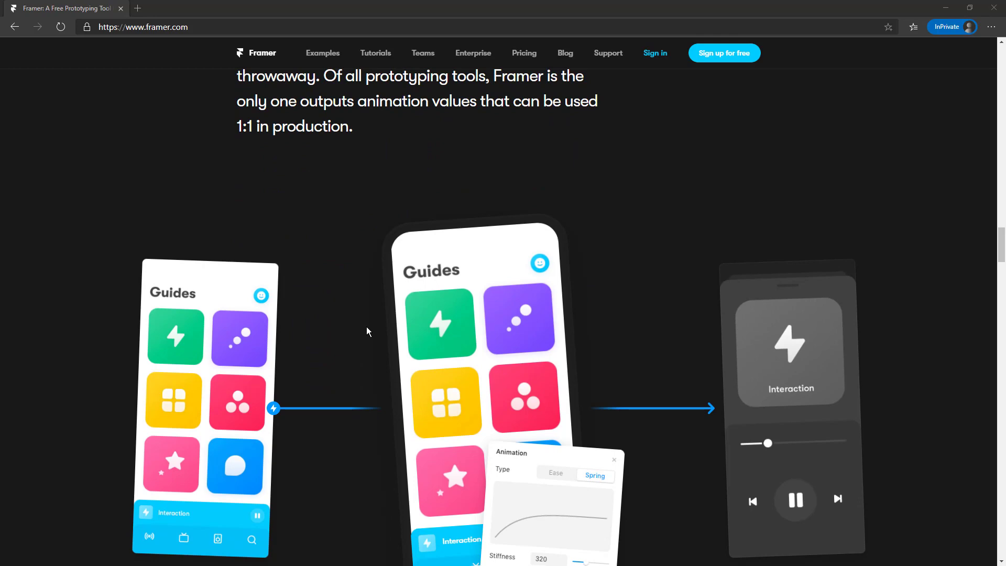
{"action": "scroll", "coordinate": [366, 326], "scroll_direction": "down", "scroll_amount": 3}
{"action": "scroll", "coordinate": [361, 330], "scroll_direction": "up", "scroll_amount": 3}
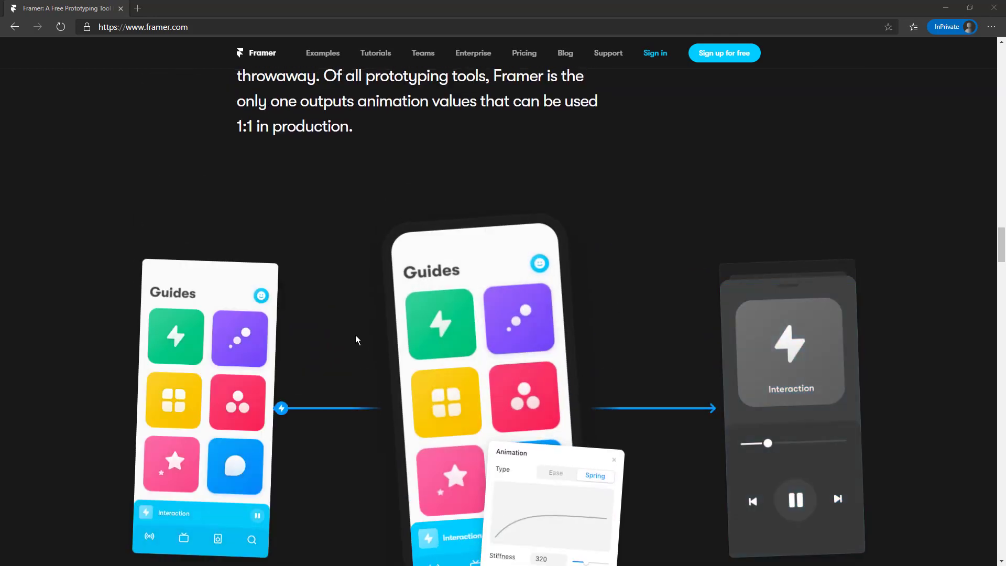
{"action": "scroll", "coordinate": [356, 340], "scroll_direction": "down", "scroll_amount": 3}
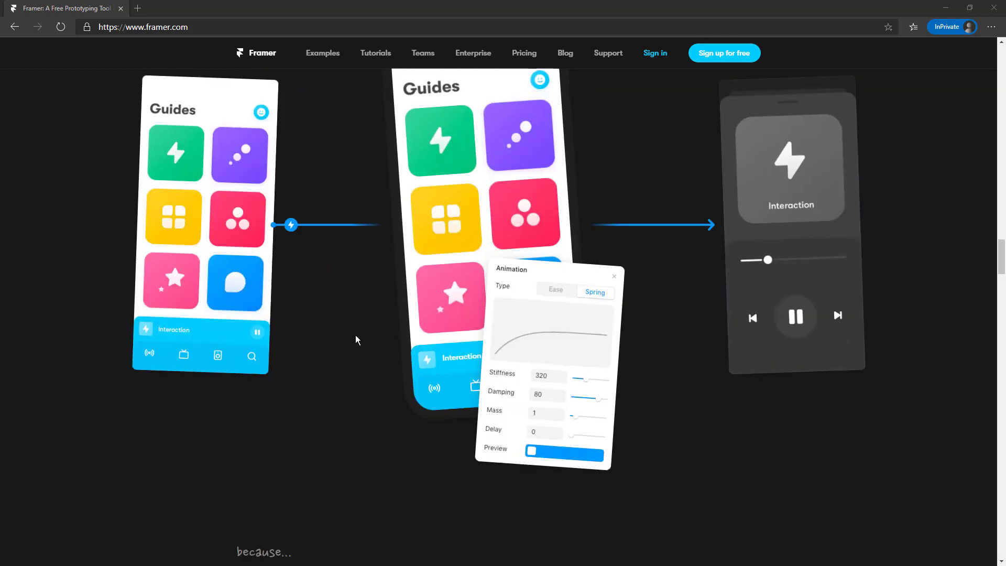
{"action": "scroll", "coordinate": [355, 340], "scroll_direction": "up", "scroll_amount": 3}
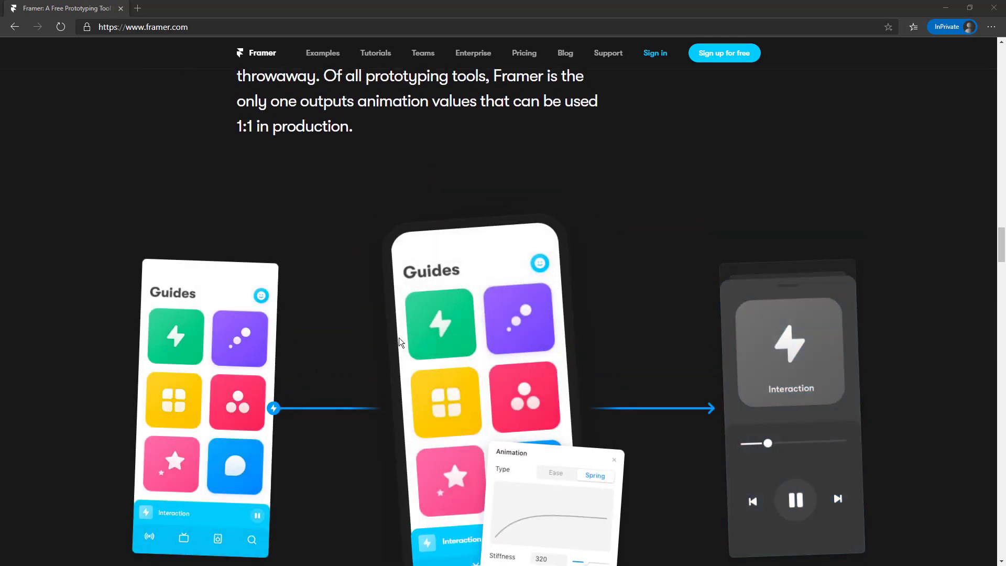
{"action": "scroll", "coordinate": [374, 369], "scroll_direction": "down", "scroll_amount": 3}
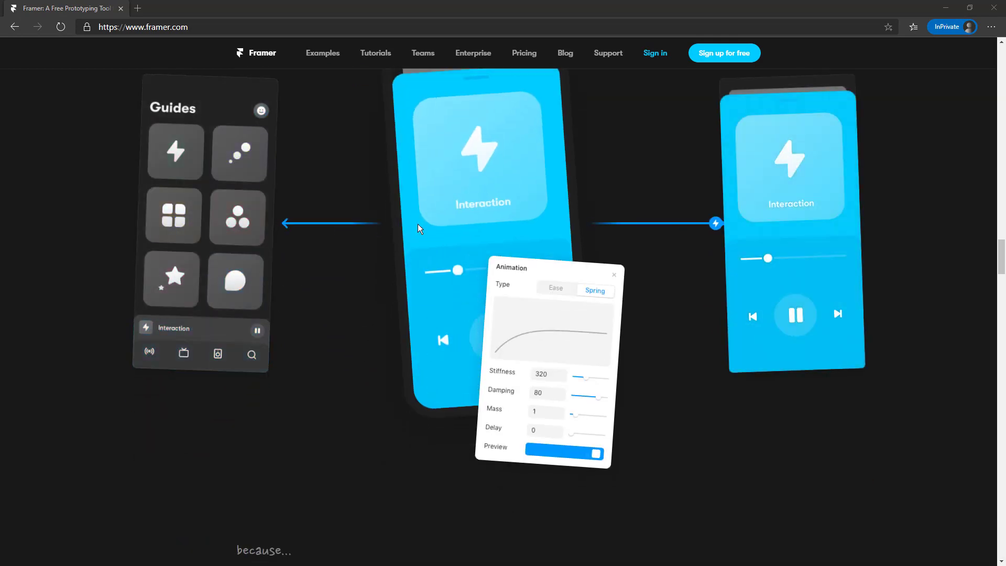
{"action": "scroll", "coordinate": [344, 304], "scroll_direction": "down", "scroll_amount": 10}
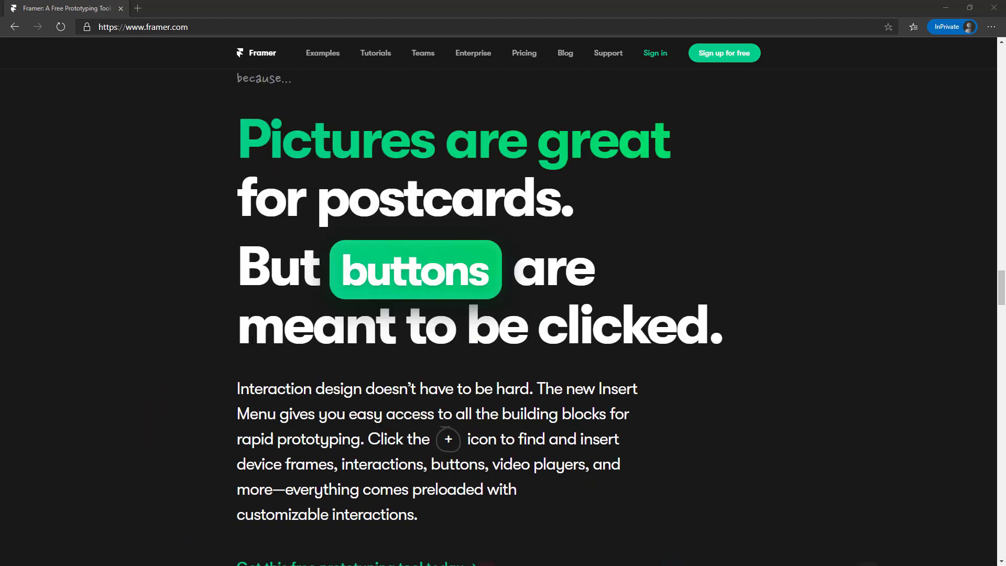
{"action": "scroll", "coordinate": [253, 338], "scroll_direction": "down", "scroll_amount": 7}
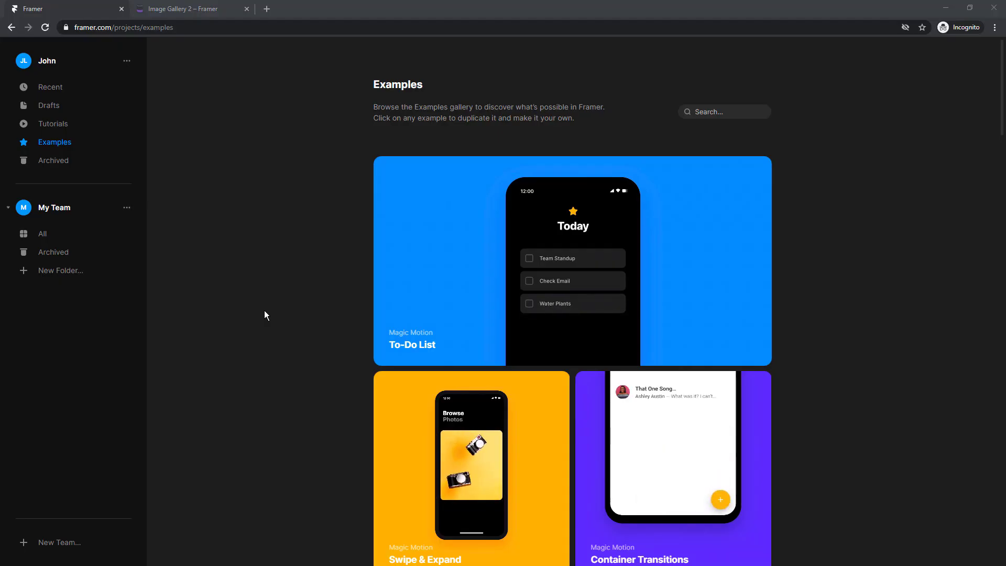
Step: Browse the Examples gallery from Magic Motion through Overlays, Components and Effects to Prototype with Code, and return to Magic Motion
{"action": "scroll", "coordinate": [304, 265], "scroll_direction": "down", "scroll_amount": 10}
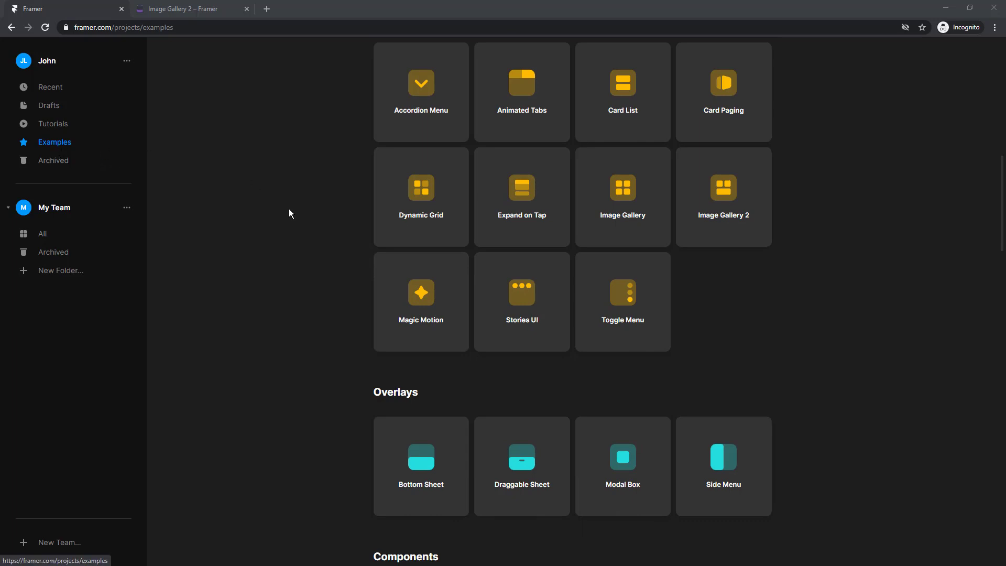
{"action": "scroll", "coordinate": [373, 249], "scroll_direction": "up", "scroll_amount": 2}
{"action": "scroll", "coordinate": [375, 209], "scroll_direction": "down", "scroll_amount": 5}
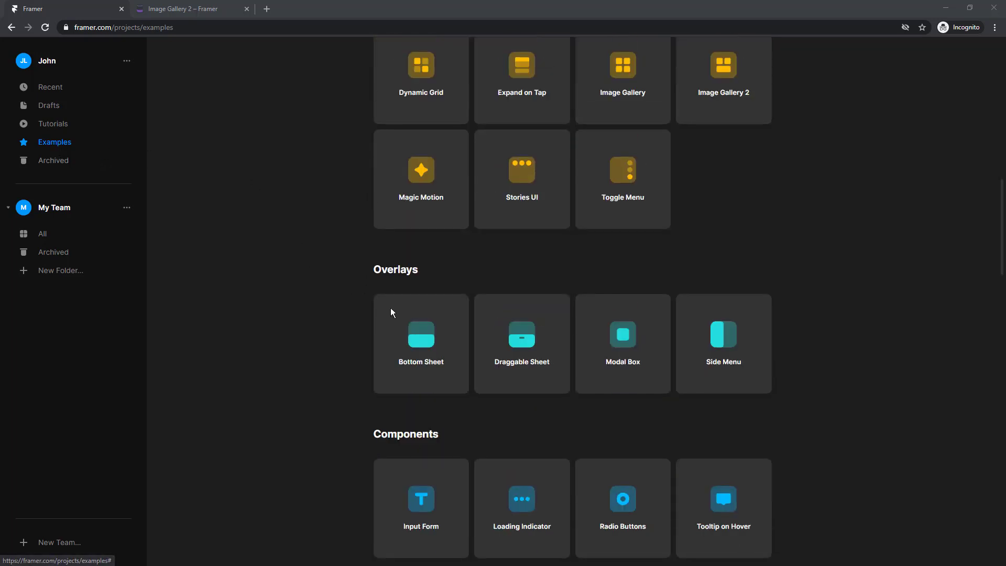
{"action": "scroll", "coordinate": [391, 310], "scroll_direction": "down", "scroll_amount": 2}
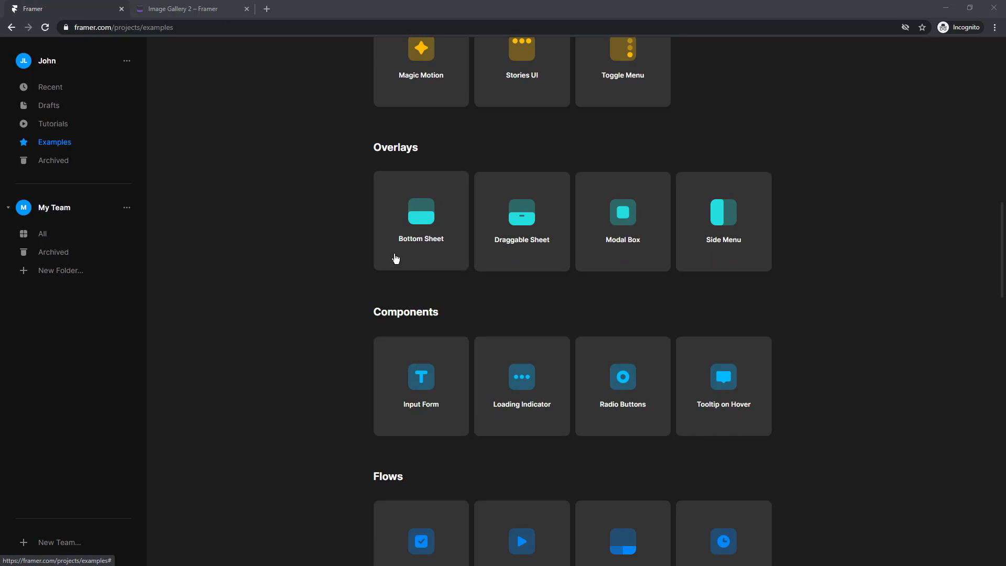
{"action": "scroll", "coordinate": [340, 199], "scroll_direction": "up", "scroll_amount": 6}
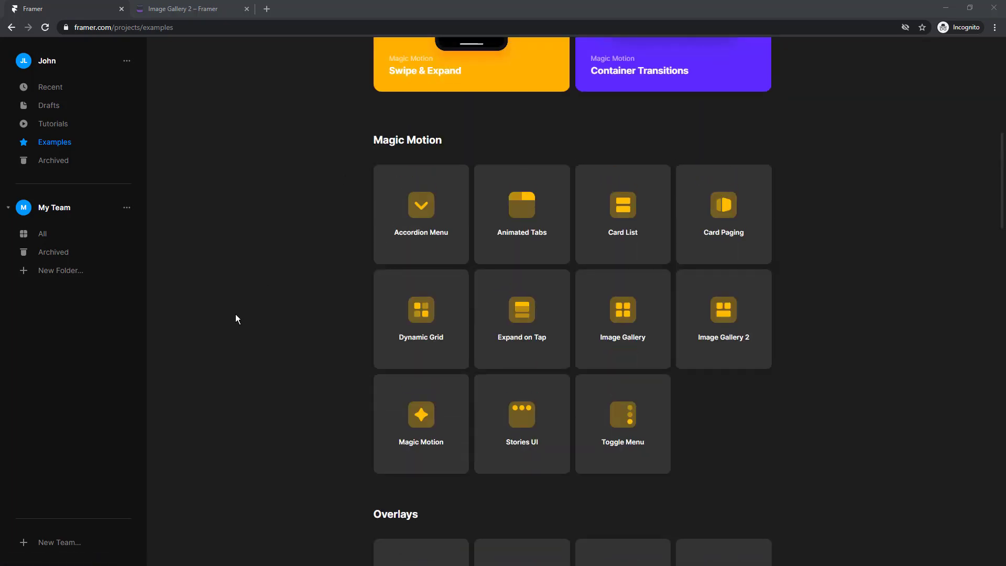
{"action": "scroll", "coordinate": [289, 250], "scroll_direction": "down", "scroll_amount": 10}
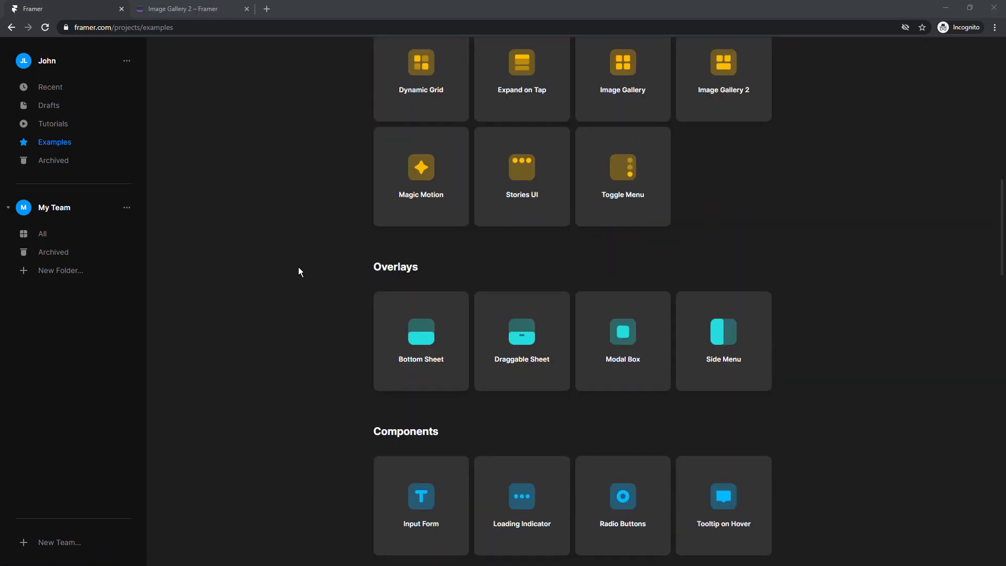
{"action": "scroll", "coordinate": [339, 284], "scroll_direction": "down", "scroll_amount": 14}
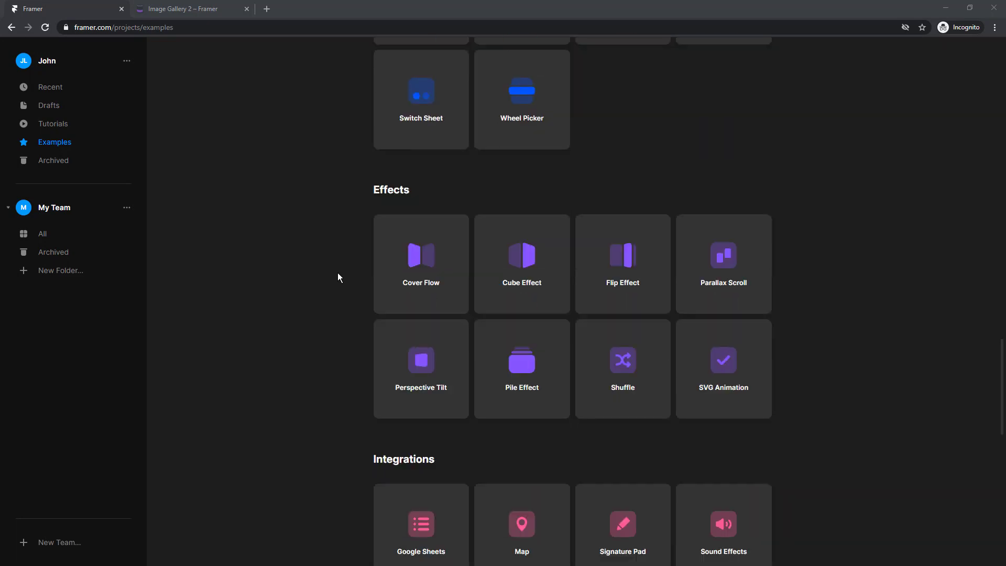
{"action": "scroll", "coordinate": [333, 285], "scroll_direction": "down", "scroll_amount": 5}
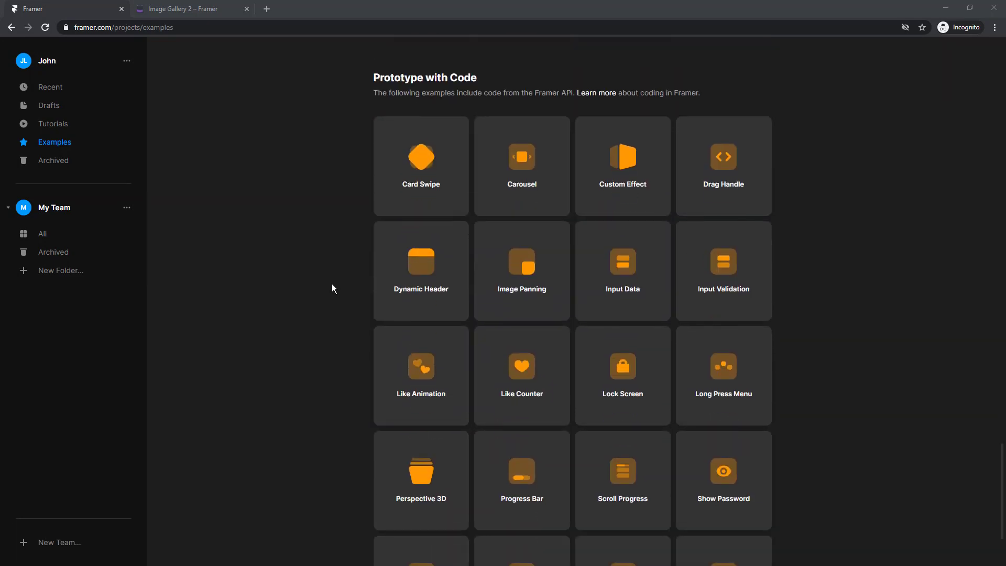
{"action": "scroll", "coordinate": [330, 286], "scroll_direction": "up", "scroll_amount": 4}
{"action": "scroll", "coordinate": [327, 288], "scroll_direction": "up", "scroll_amount": 15}
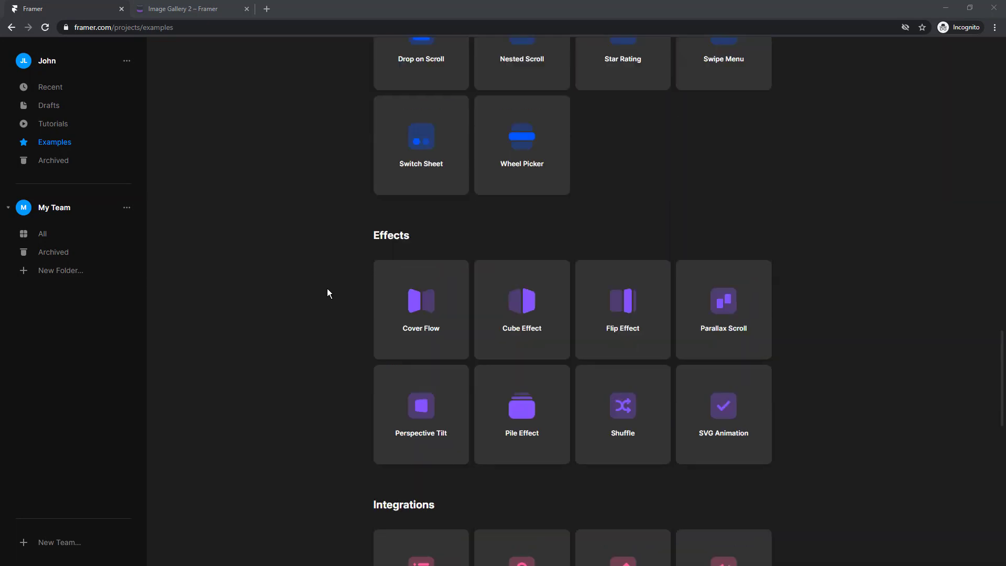
{"action": "scroll", "coordinate": [327, 291], "scroll_direction": "up", "scroll_amount": 11}
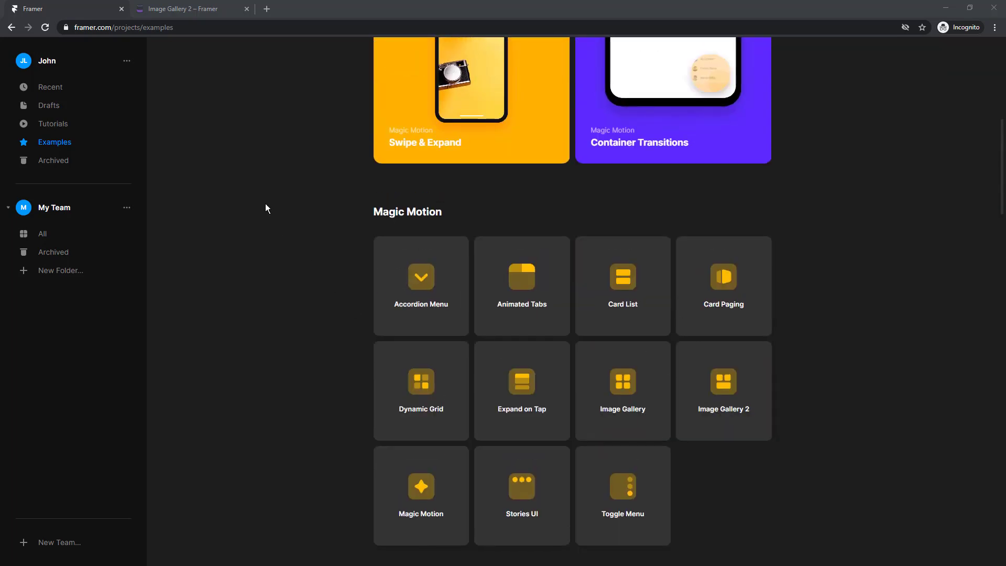
Step: Switch to the Image Gallery 2 project and preview the opening and closing transitions of cards A, B and C
{"action": "key", "text": "ctrl+Tab"}
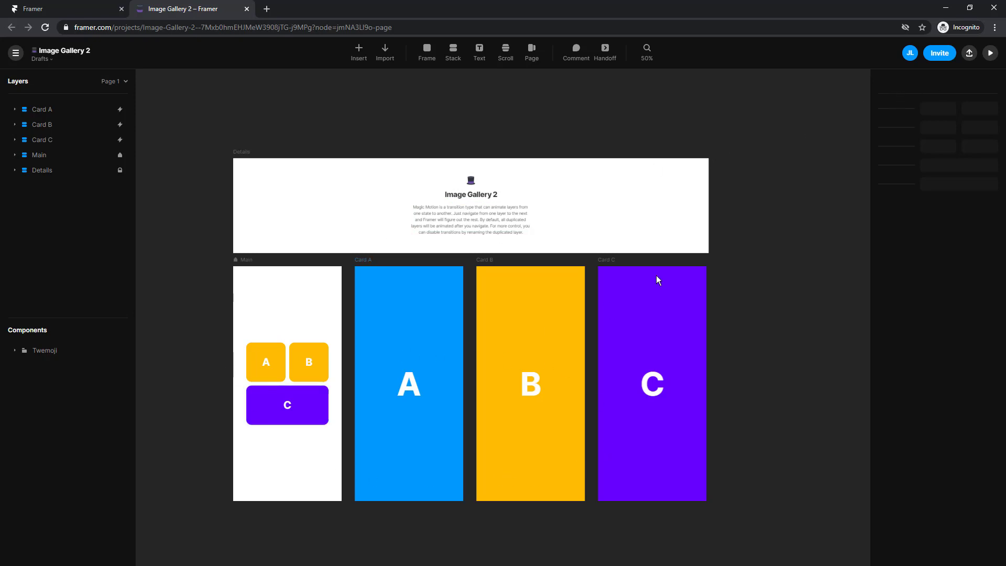
{"action": "left_click", "coordinate": [989, 54]}
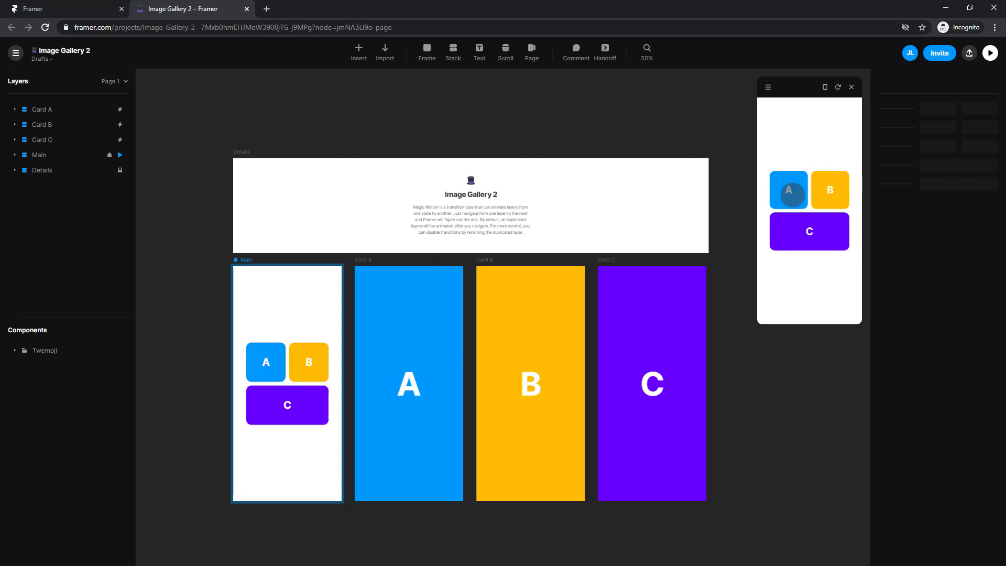
{"action": "left_click", "coordinate": [791, 194]}
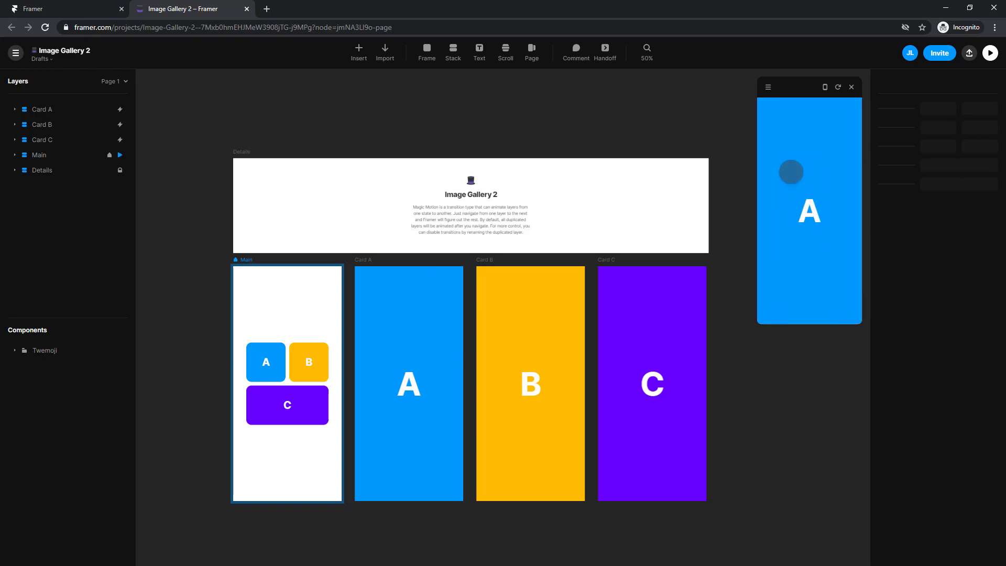
{"action": "left_click", "coordinate": [791, 169]}
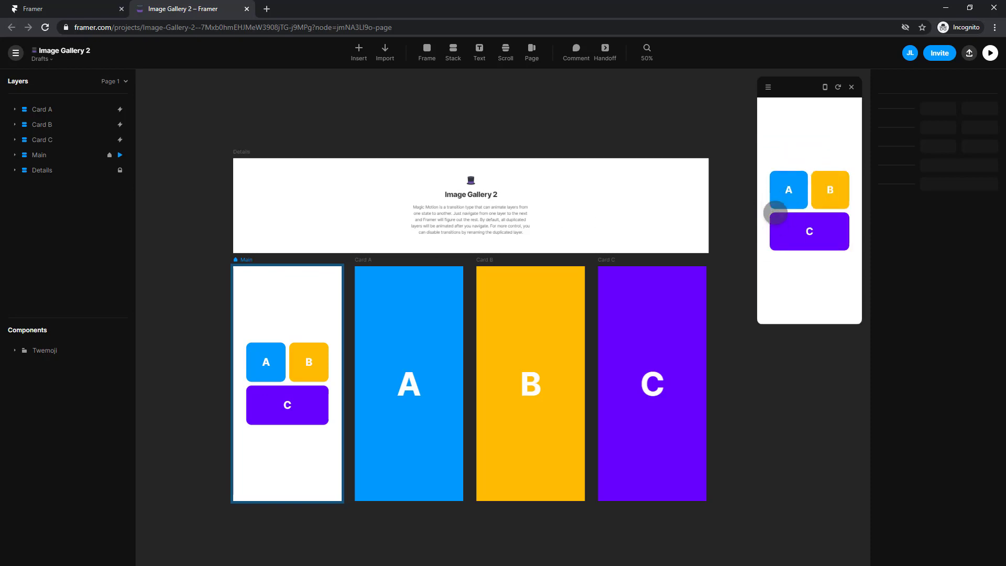
{"action": "left_click", "coordinate": [822, 201]}
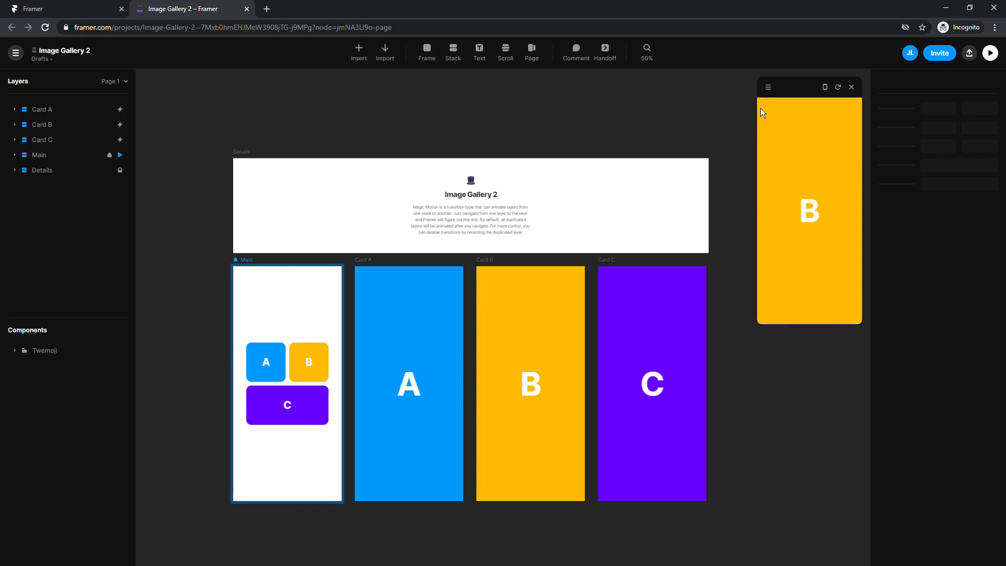
{"action": "left_click", "coordinate": [797, 231]}
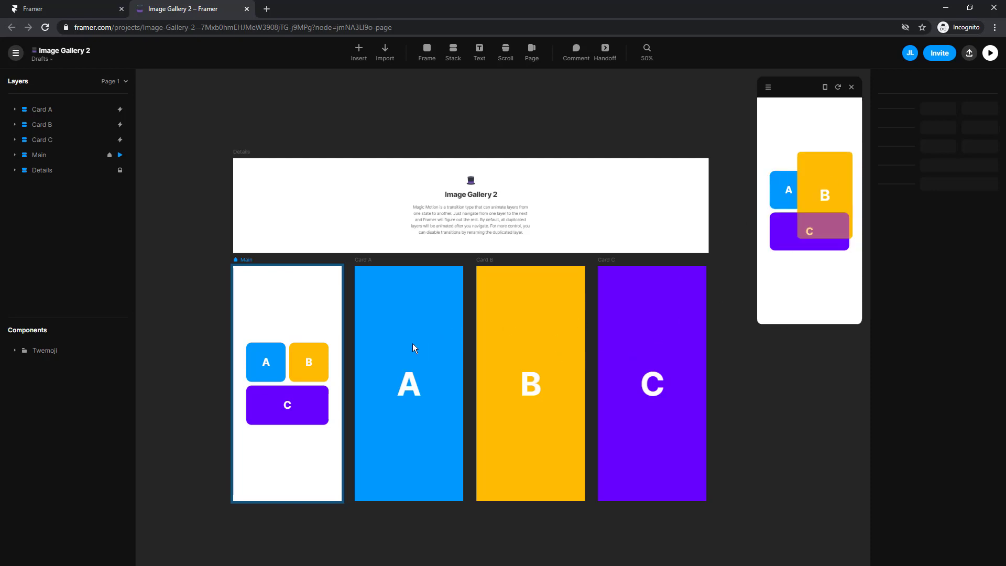
{"action": "left_click", "coordinate": [798, 240]}
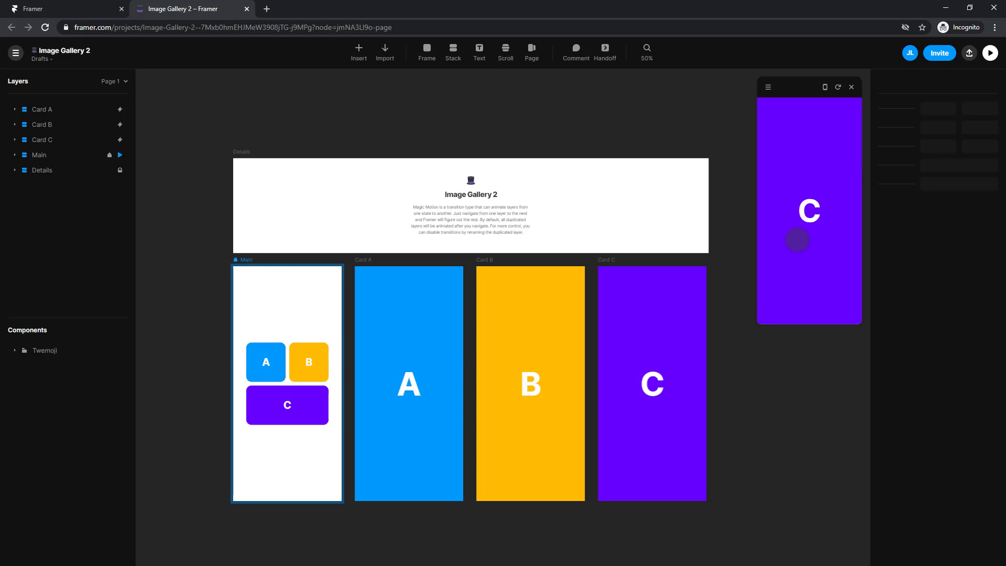
{"action": "left_click", "coordinate": [797, 241]}
{"action": "left_click", "coordinate": [851, 87]}
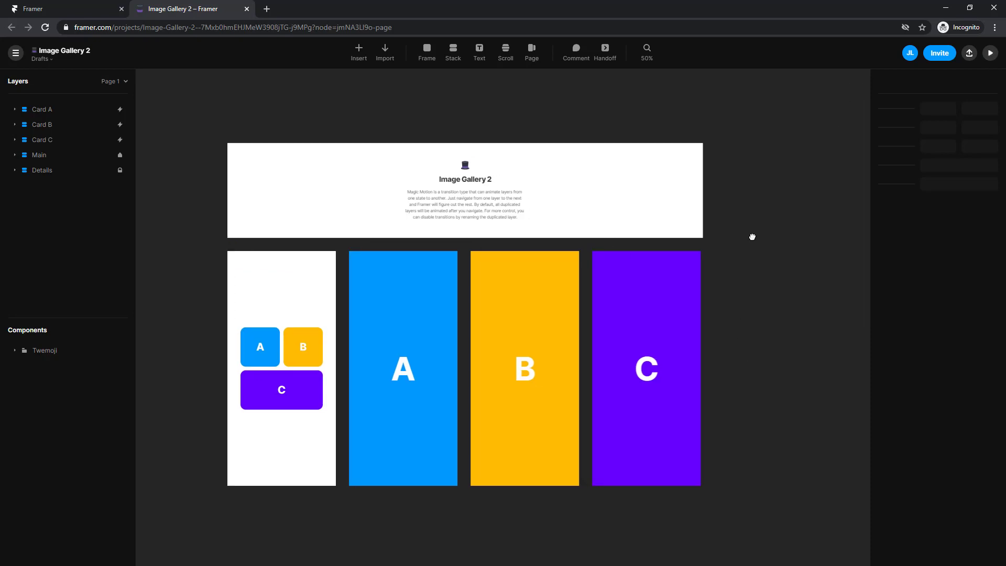
Step: Add an iPhone 11 frame to the canvas directly below the Main screen
{"action": "scroll", "coordinate": [485, 449], "scroll_direction": "down", "scroll_amount": 3}
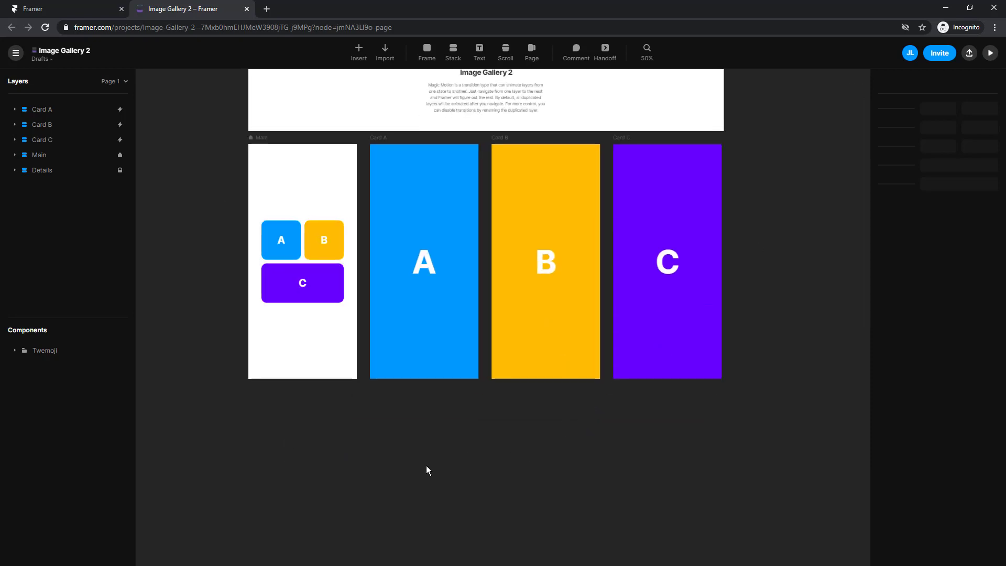
{"action": "scroll", "coordinate": [426, 466], "scroll_direction": "down", "scroll_amount": 1}
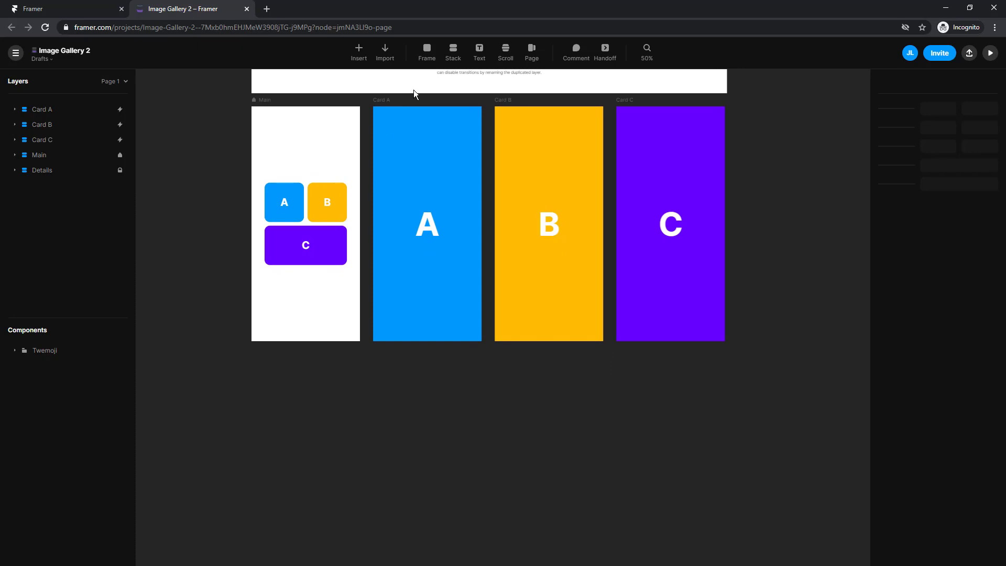
{"action": "left_click", "coordinate": [427, 55]}
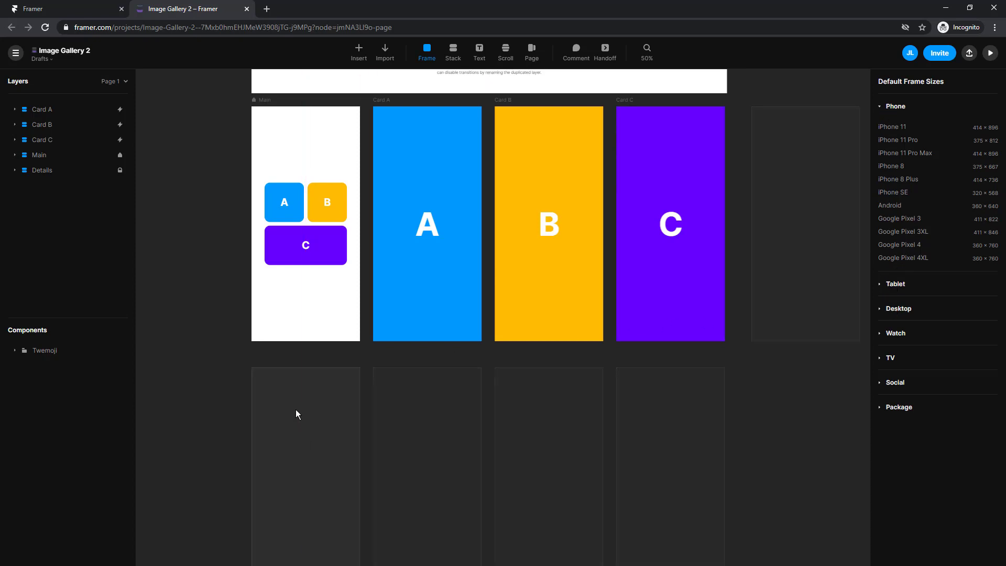
{"action": "left_click", "coordinate": [285, 400]}
Step: Draw a stack of about 328 × 328 centred in the iPhone 11 frame and set its direction to vertical
{"action": "scroll", "coordinate": [601, 285], "scroll_direction": "up", "scroll_amount": 3}
{"action": "scroll", "coordinate": [602, 286], "scroll_direction": "right", "scroll_amount": 4}
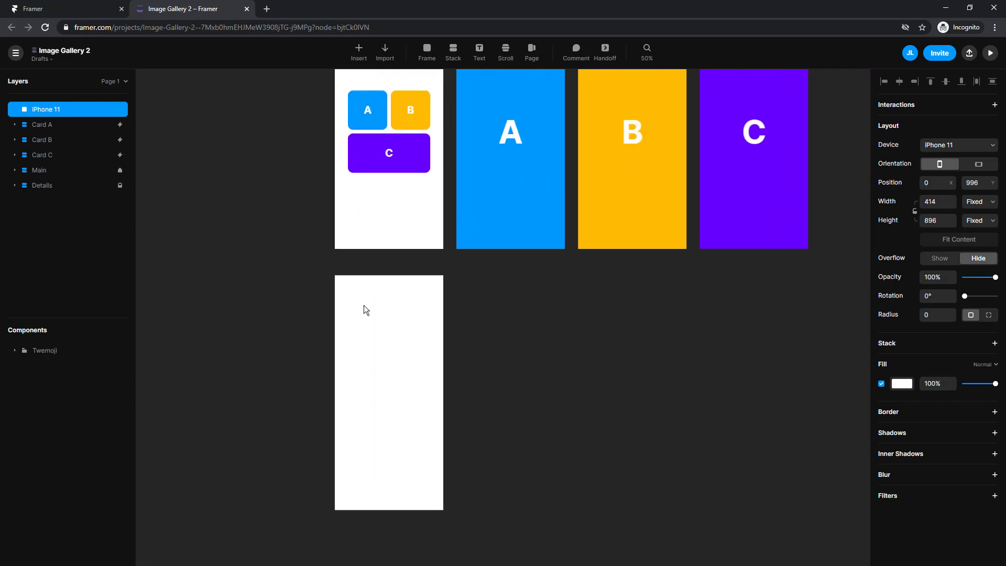
{"action": "scroll", "coordinate": [495, 398], "scroll_direction": "up", "scroll_amount": 4}
{"action": "scroll", "coordinate": [463, 402], "scroll_direction": "down", "scroll_amount": 2}
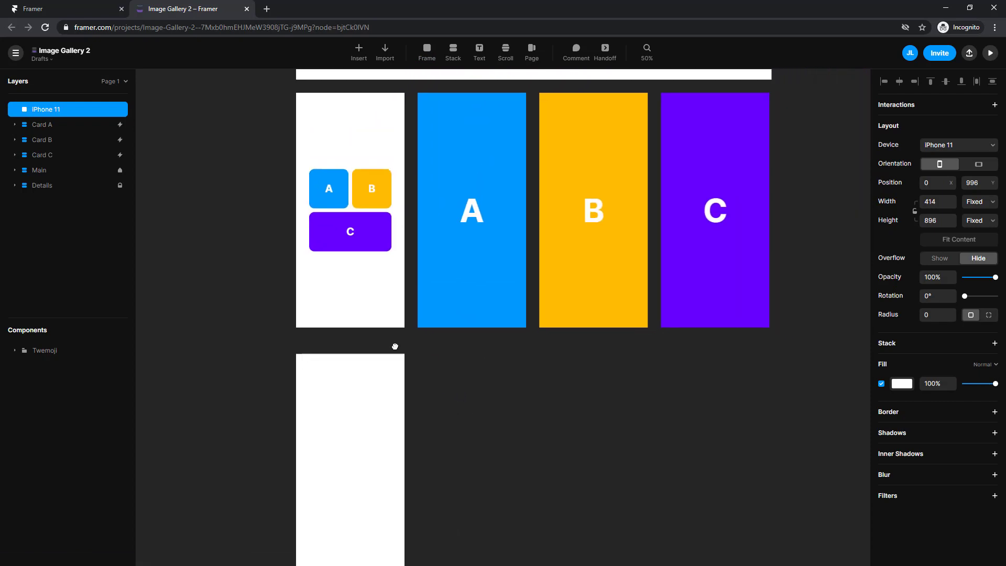
{"action": "scroll", "coordinate": [468, 340], "scroll_direction": "left", "scroll_amount": 1}
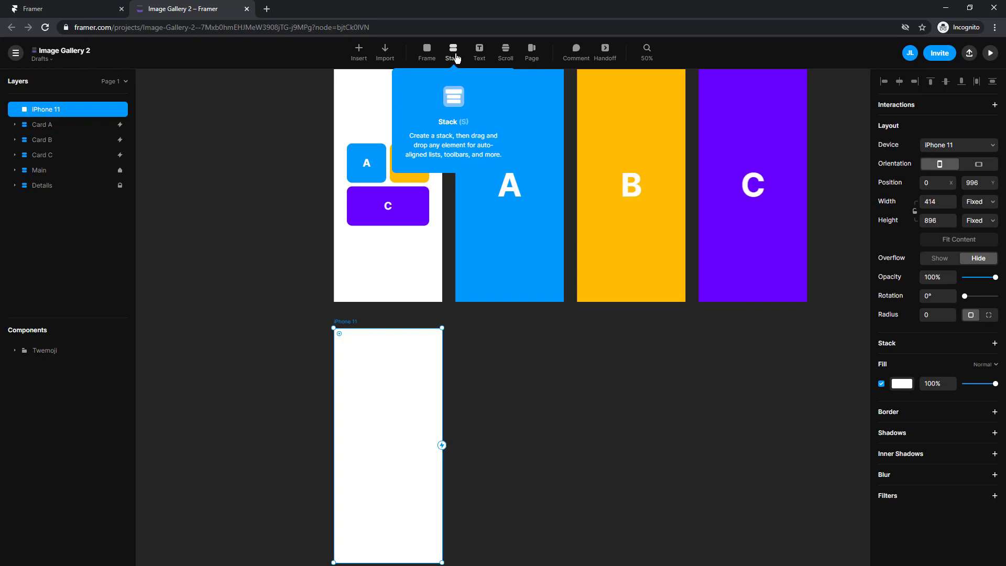
{"action": "scroll", "coordinate": [492, 287], "scroll_direction": "down", "scroll_amount": 3}
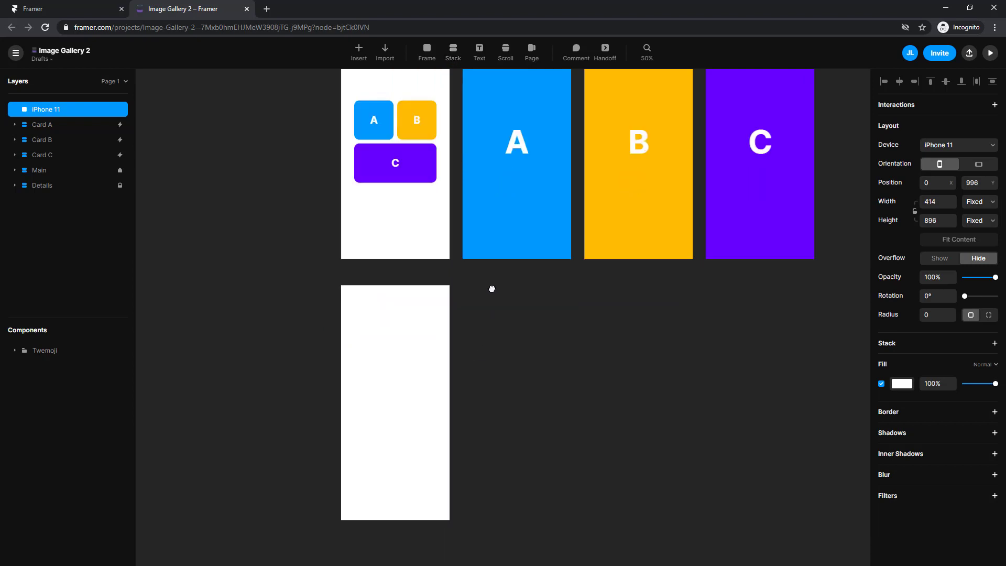
{"action": "key", "text": "s"}
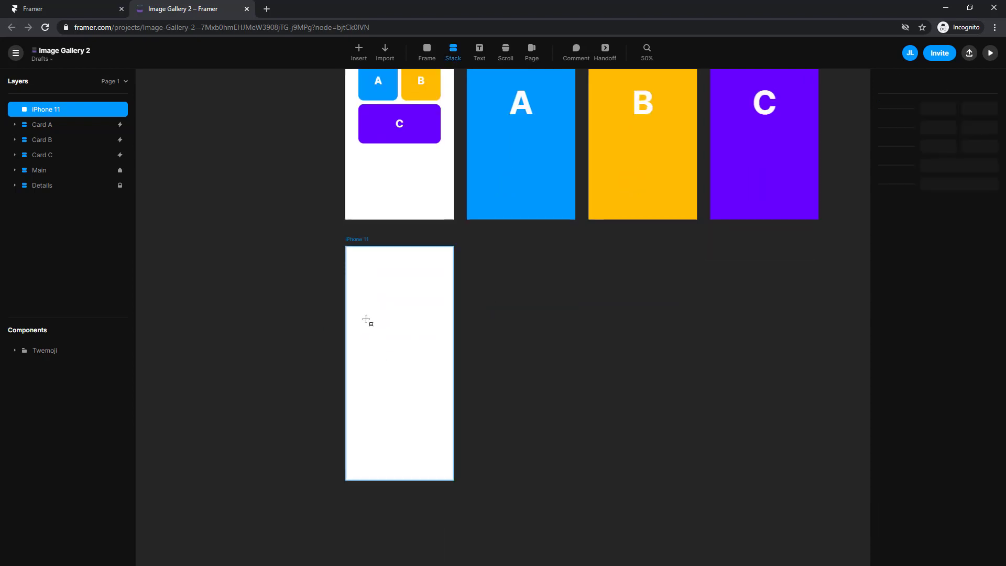
{"action": "left_click_drag", "start_coordinate": [368, 318], "coordinate": [453, 425]}
{"action": "left_click_drag", "start_coordinate": [414, 370], "coordinate": [404, 370]}
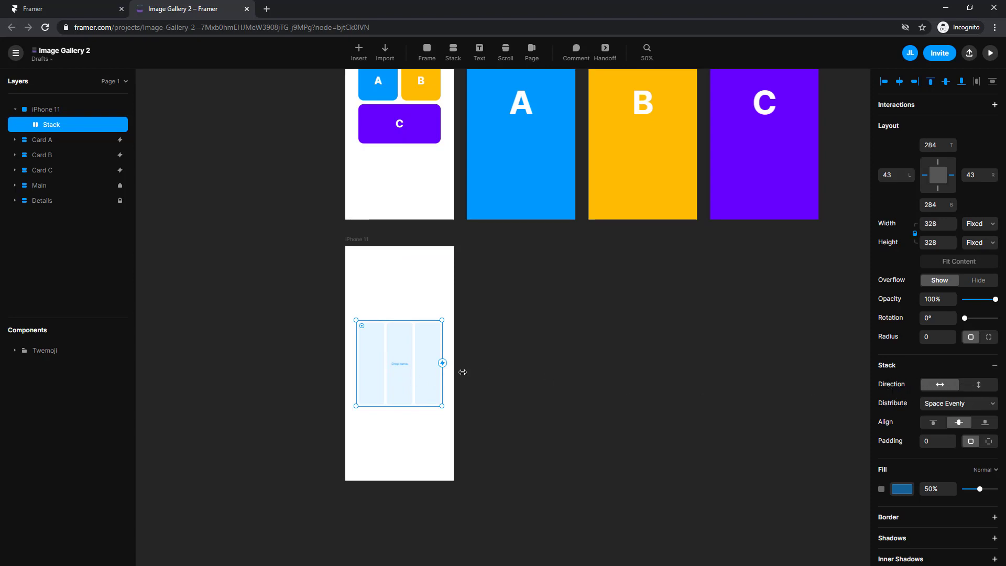
{"action": "left_click", "coordinate": [979, 384]}
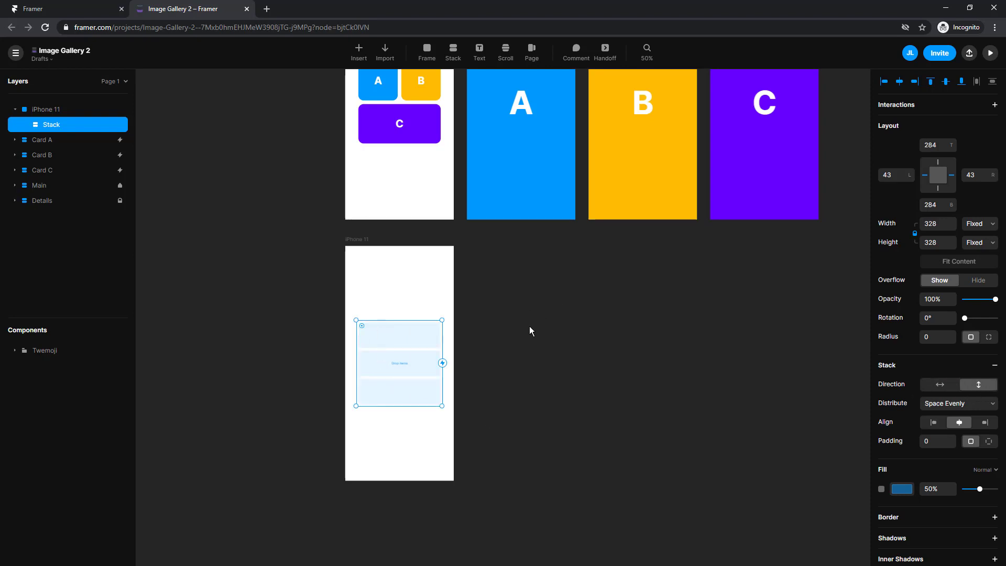
Step: Draw a frame of about 328 × 116 inside the vertical stack and round its corners to a radius of about 26
{"action": "scroll", "coordinate": [513, 335], "scroll_direction": "left", "scroll_amount": 2}
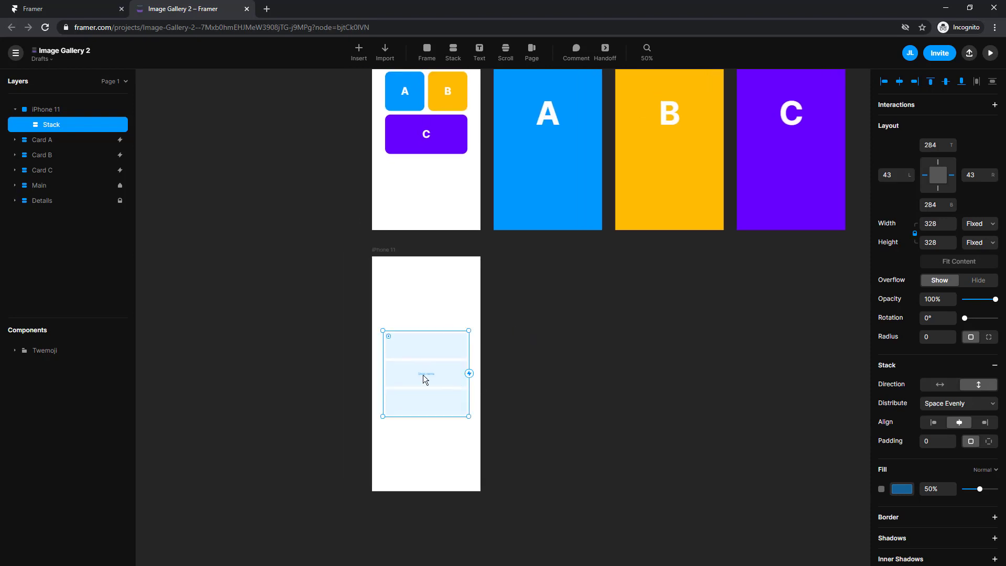
{"action": "scroll", "coordinate": [423, 375], "scroll_direction": "up", "scroll_amount": 5, "text": "ctrl"}
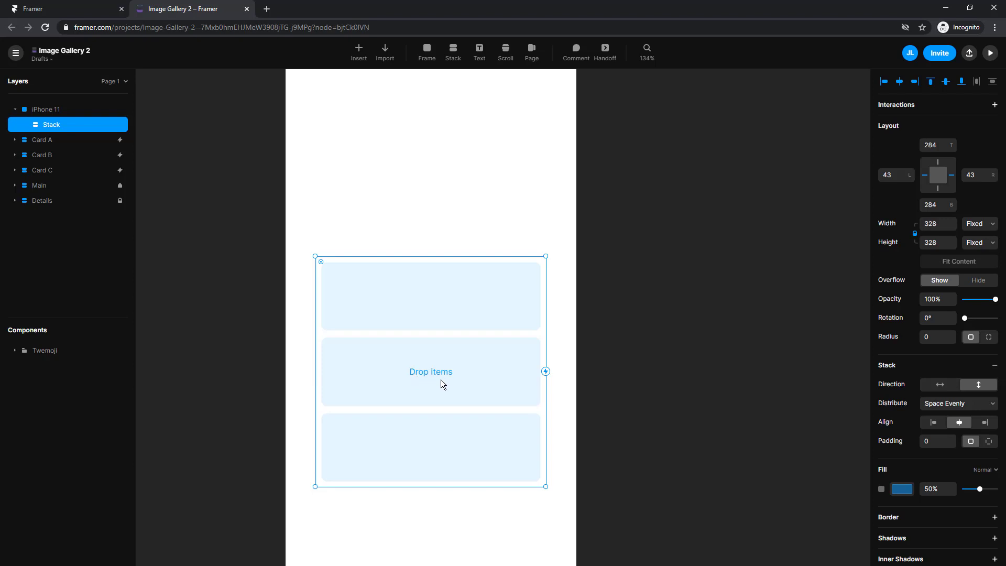
{"action": "scroll", "coordinate": [441, 379], "scroll_direction": "down", "scroll_amount": 5, "text": "ctrl"}
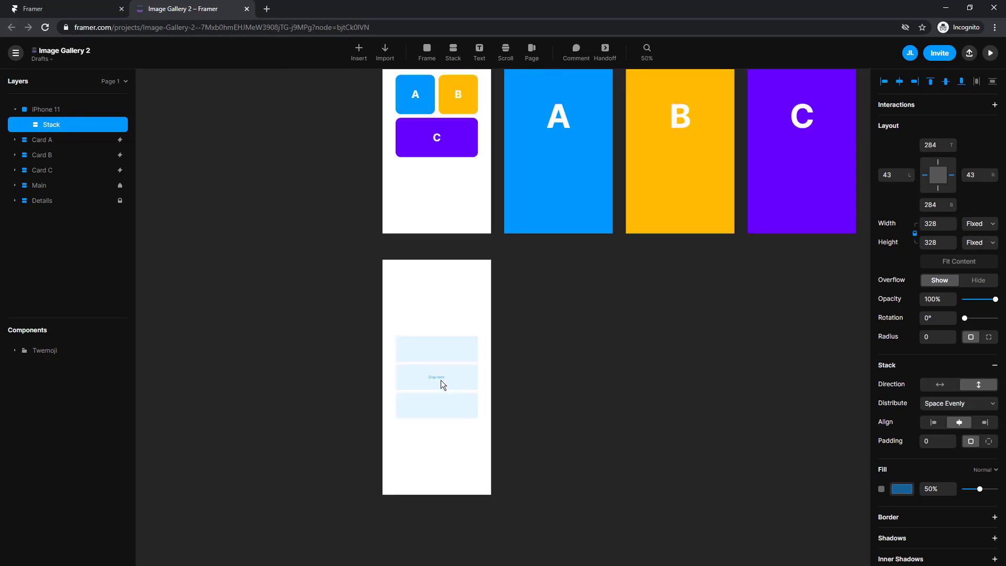
{"action": "left_click", "coordinate": [427, 52]}
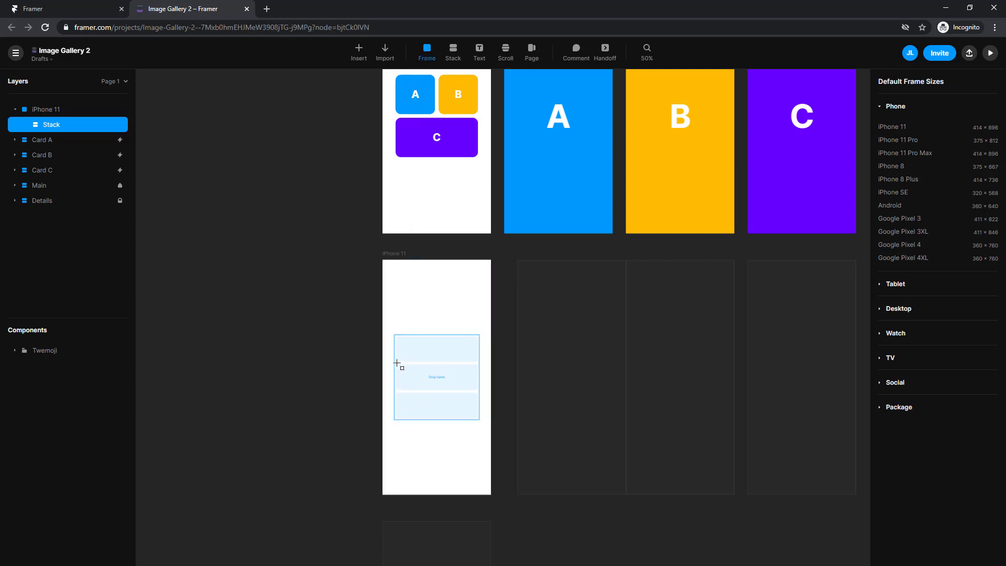
{"action": "mouse_move", "coordinate": [394, 362]}
{"action": "left_mouse_down"}
{"action": "mouse_move", "coordinate": [426, 382]}
{"action": "mouse_move", "coordinate": [479, 392]}
{"action": "left_mouse_up"}
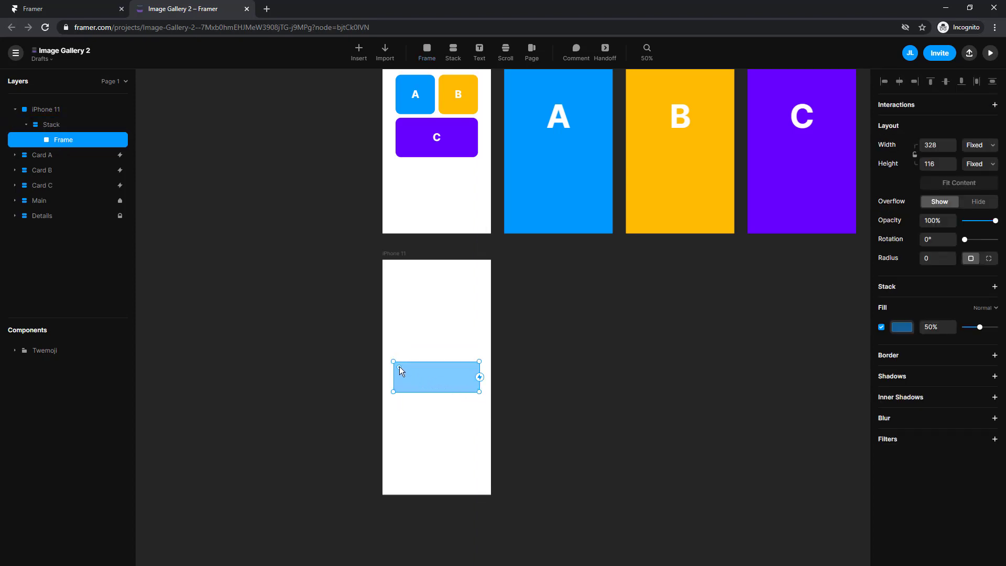
{"action": "left_click_drag", "start_coordinate": [399, 367], "coordinate": [401, 369]}
{"action": "left_click_drag", "start_coordinate": [401, 369], "coordinate": [401, 369]}
Step: Draw a nested horizontal stack of about 328 × 130 inside the vertical stack, alongside the wide frame
{"action": "left_click", "coordinate": [454, 52]}
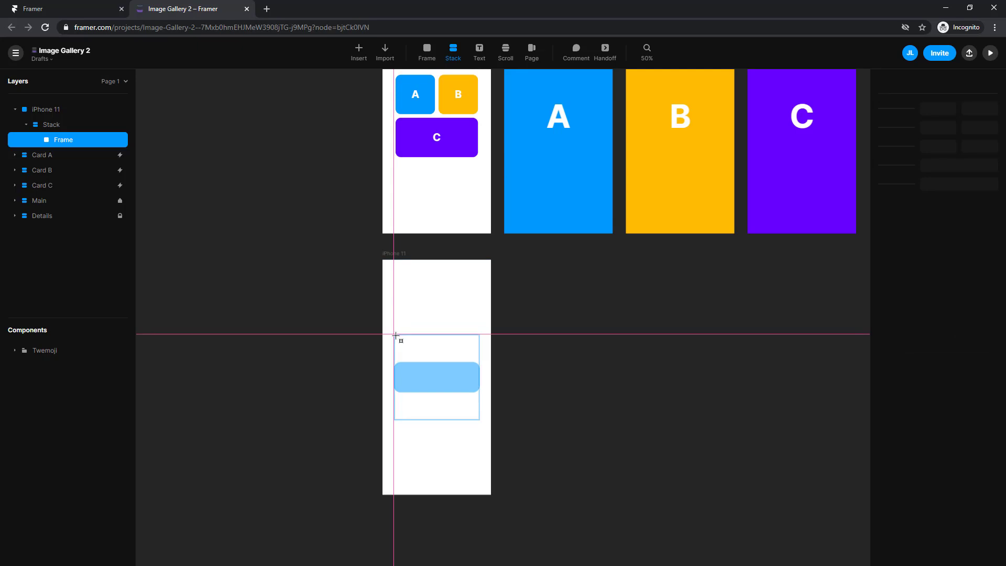
{"action": "left_click_drag", "start_coordinate": [396, 336], "coordinate": [482, 369]}
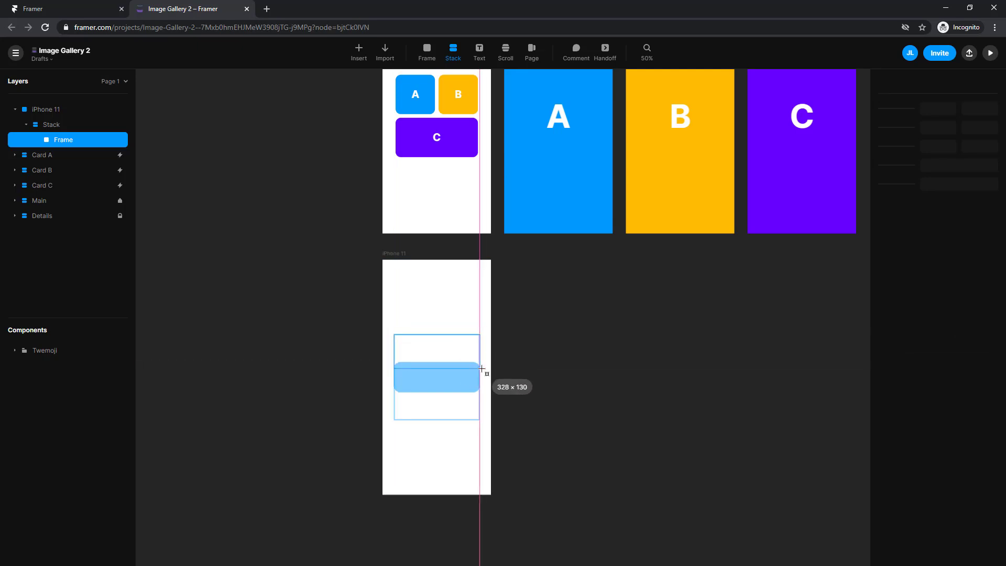
{"action": "left_click_drag", "start_coordinate": [482, 369], "coordinate": [483, 369]}
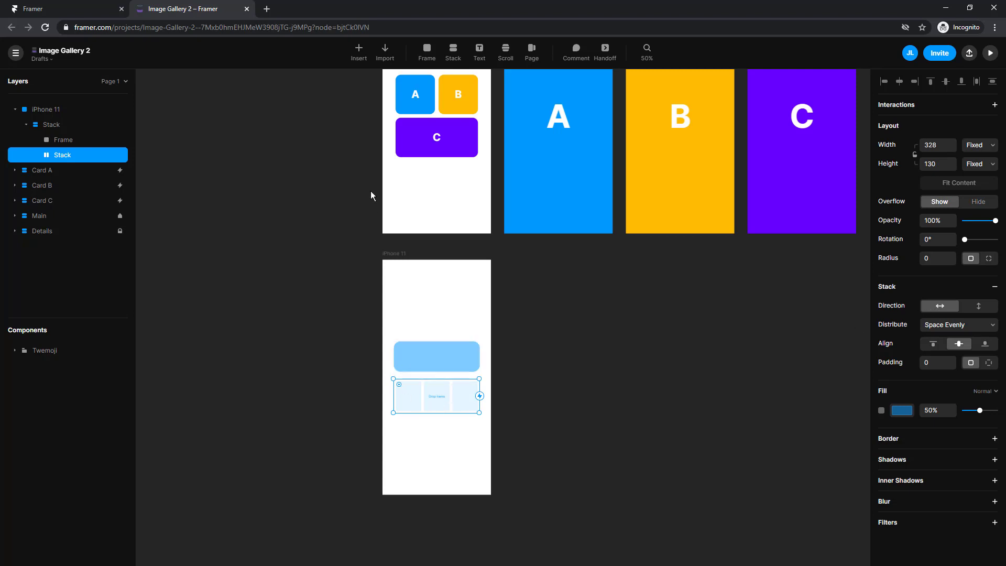
Step: Draw a square frame of about 130 × 130 in the nested stack and set its corner radius to 26
{"action": "left_click", "coordinate": [428, 52]}
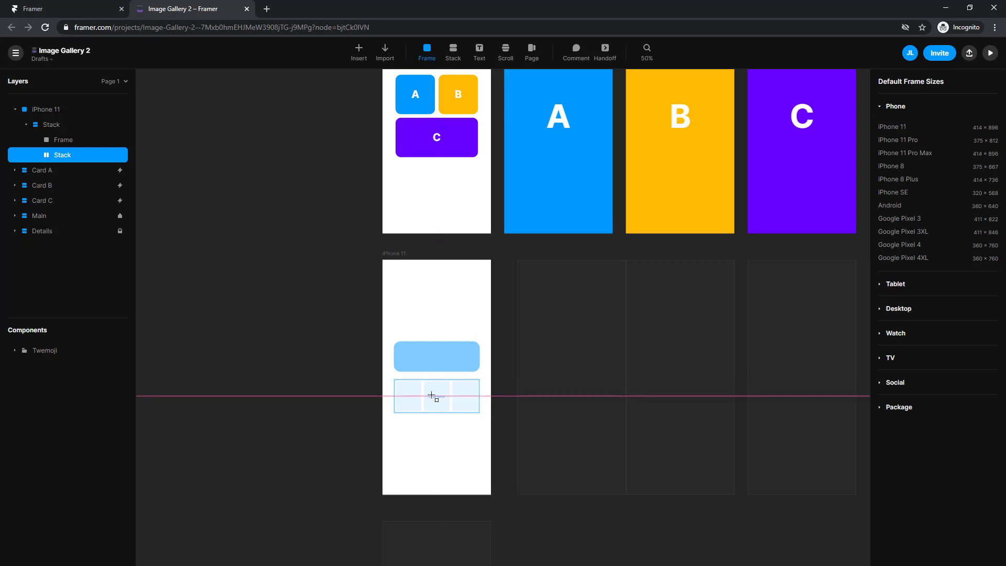
{"action": "left_click_drag", "start_coordinate": [394, 380], "coordinate": [429, 413]}
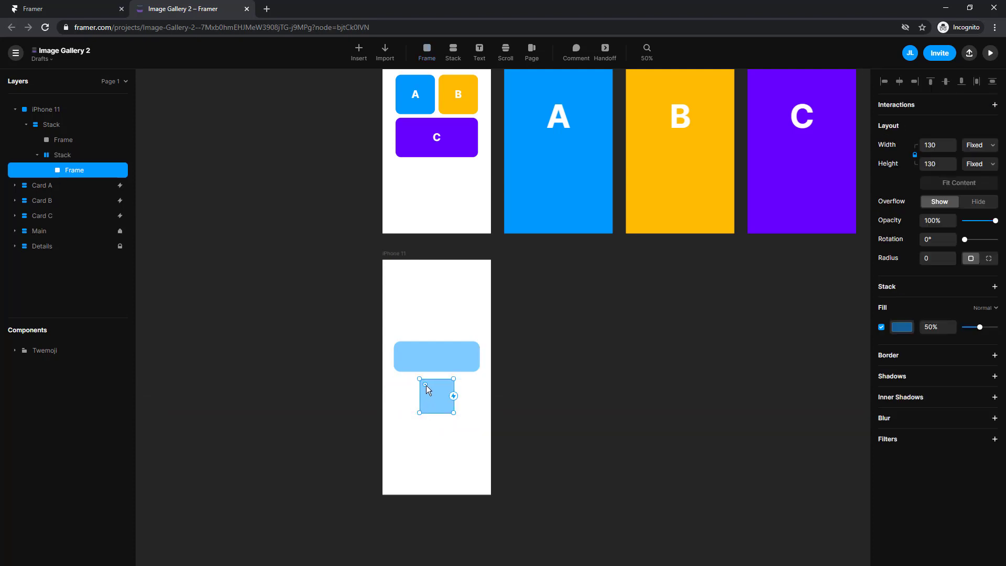
{"action": "left_click_drag", "start_coordinate": [427, 388], "coordinate": [426, 387]}
{"action": "left_click", "coordinate": [935, 259]}
{"action": "type", "text": "26"}
Step: Copy the square frame and paste a second one beside it in the nested stack
{"action": "left_click", "coordinate": [437, 406]}
{"action": "right_click", "coordinate": [435, 406]}
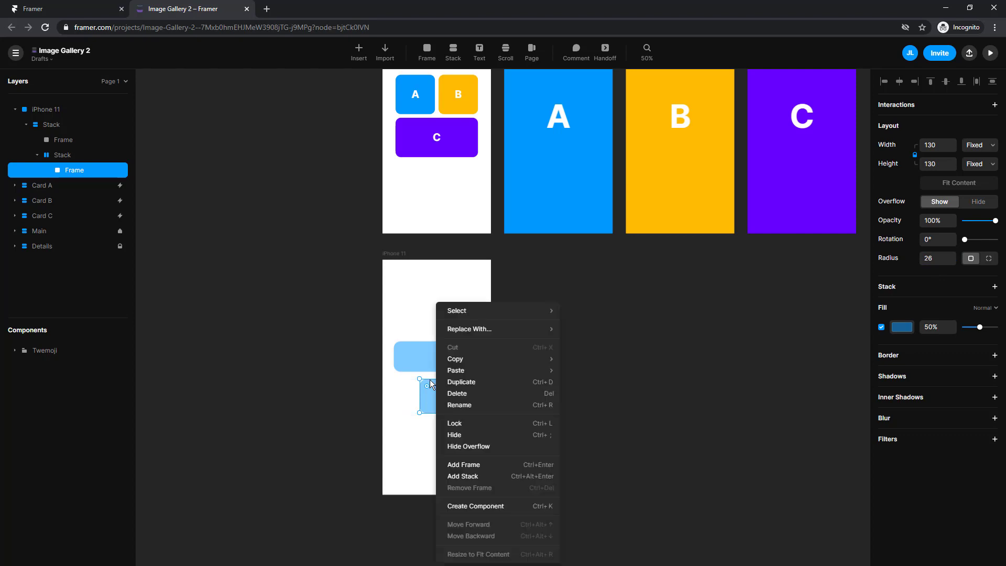
{"action": "mouse_move", "coordinate": [459, 361]}
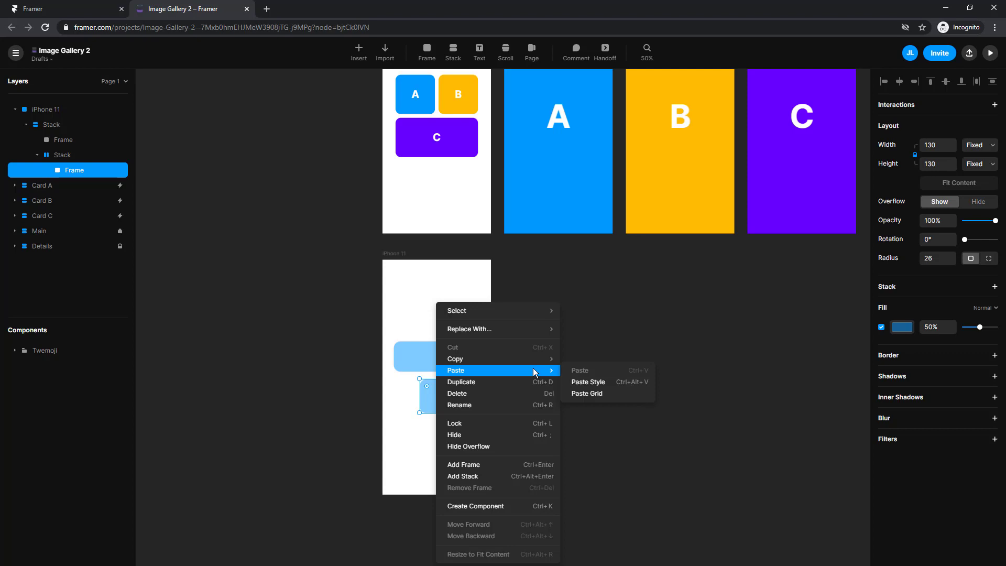
{"action": "left_click", "coordinate": [507, 361]}
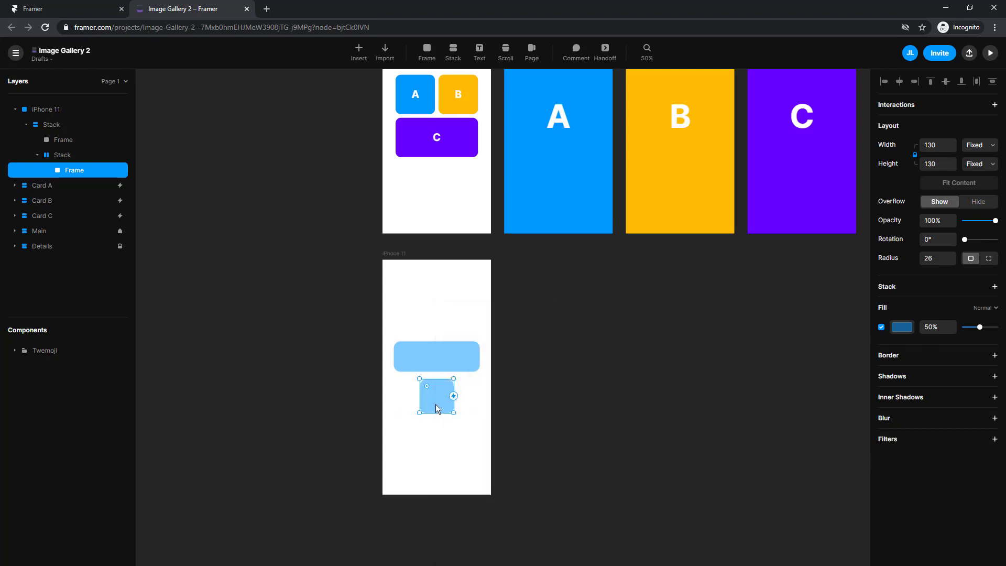
{"action": "key", "text": "ctrl+v"}
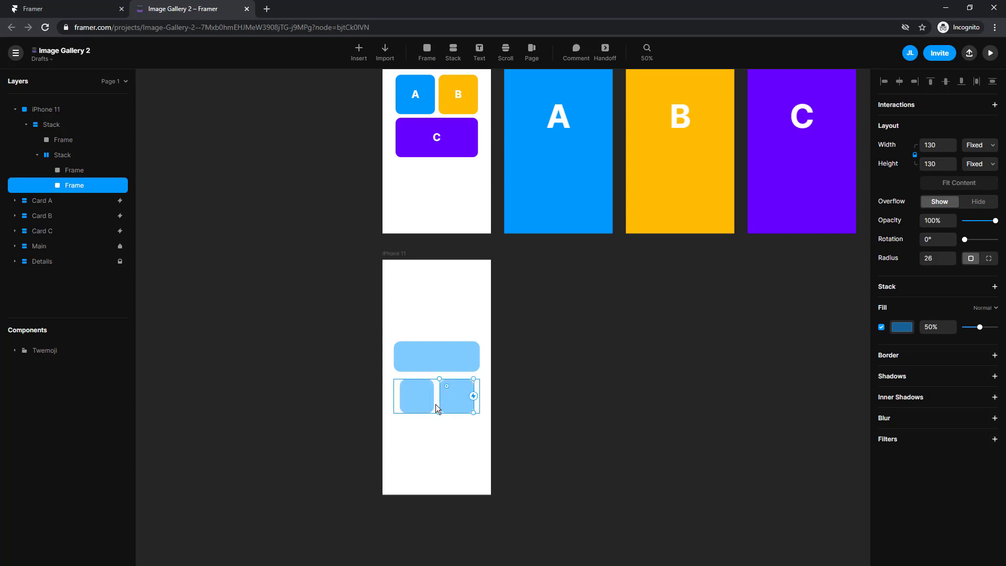
{"action": "left_click", "coordinate": [507, 386]}
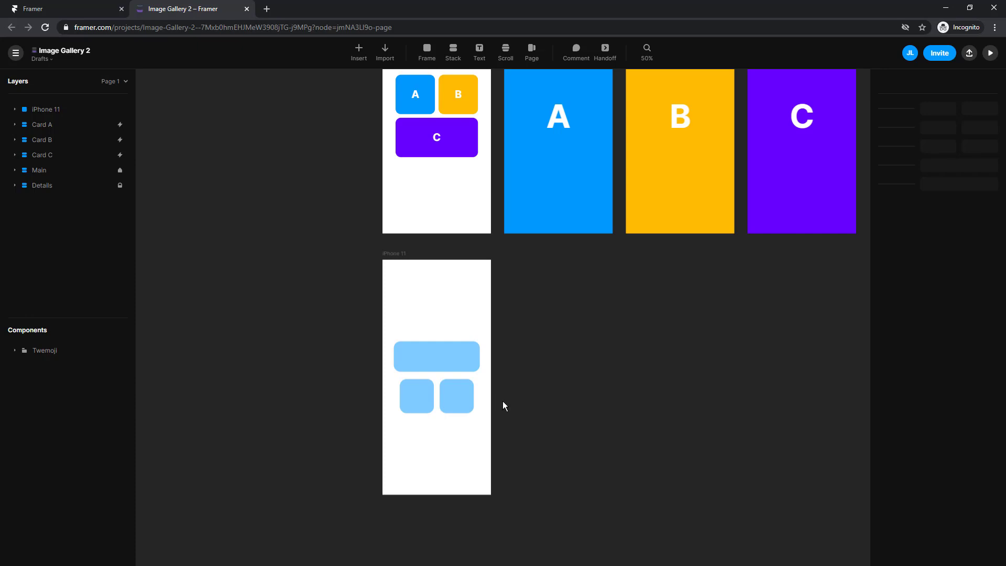
Step: Narrow the wide upper frame to a width of about 281 so it lines up with the two squares below
{"action": "scroll", "coordinate": [505, 398], "scroll_direction": "down", "scroll_amount": 1}
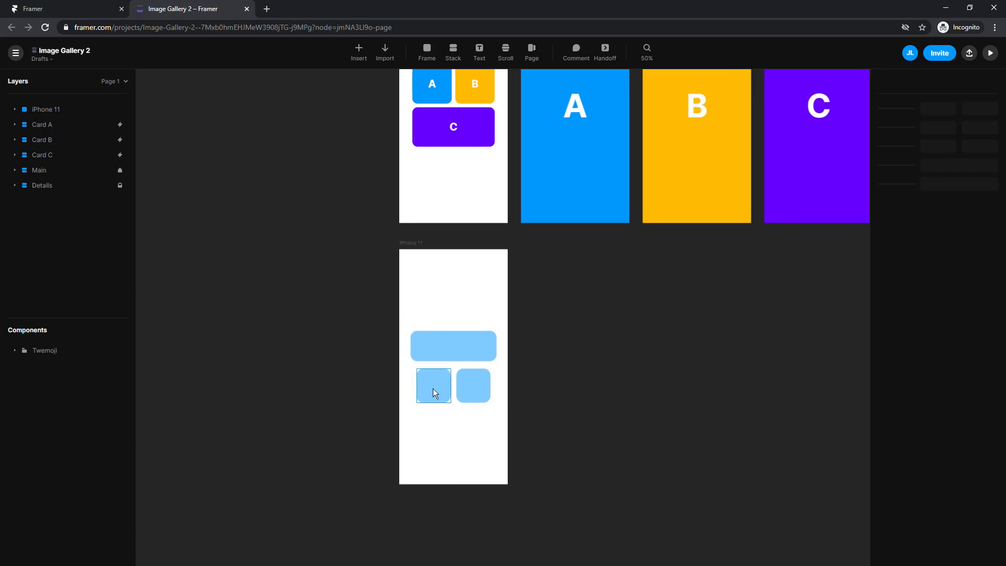
{"action": "left_click", "coordinate": [435, 347]}
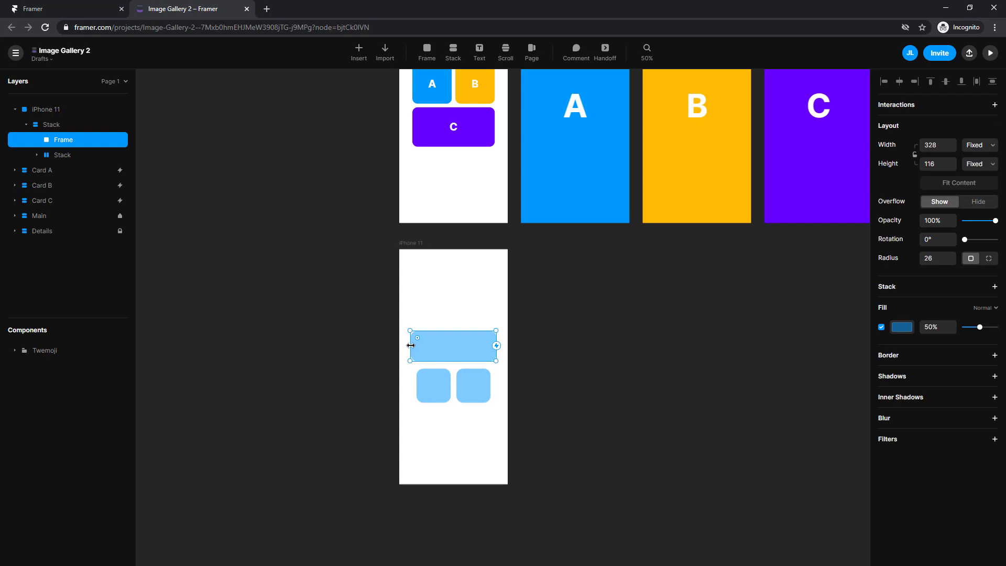
{"action": "left_click_drag", "start_coordinate": [410, 345], "coordinate": [423, 350]}
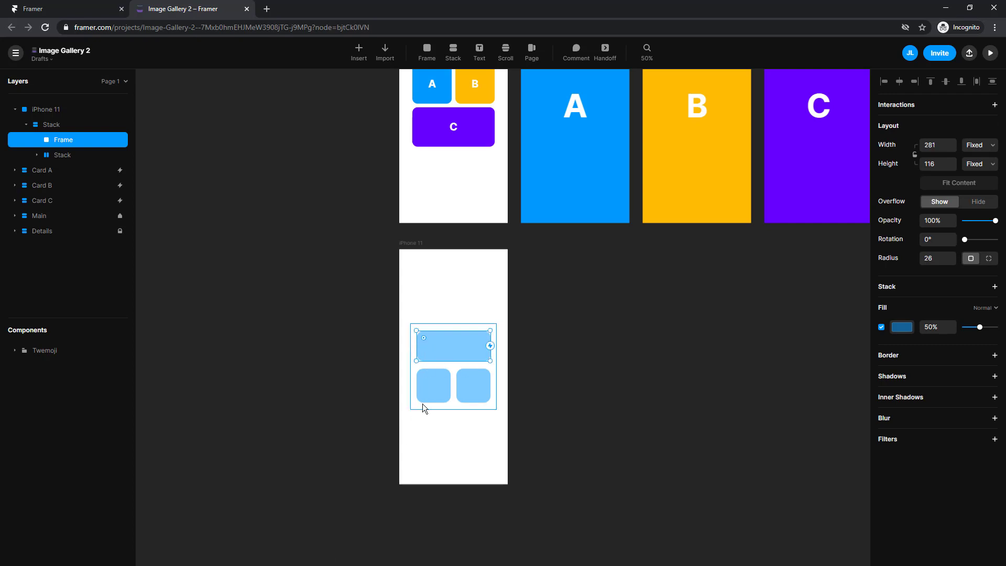
{"action": "key", "text": "Escape"}
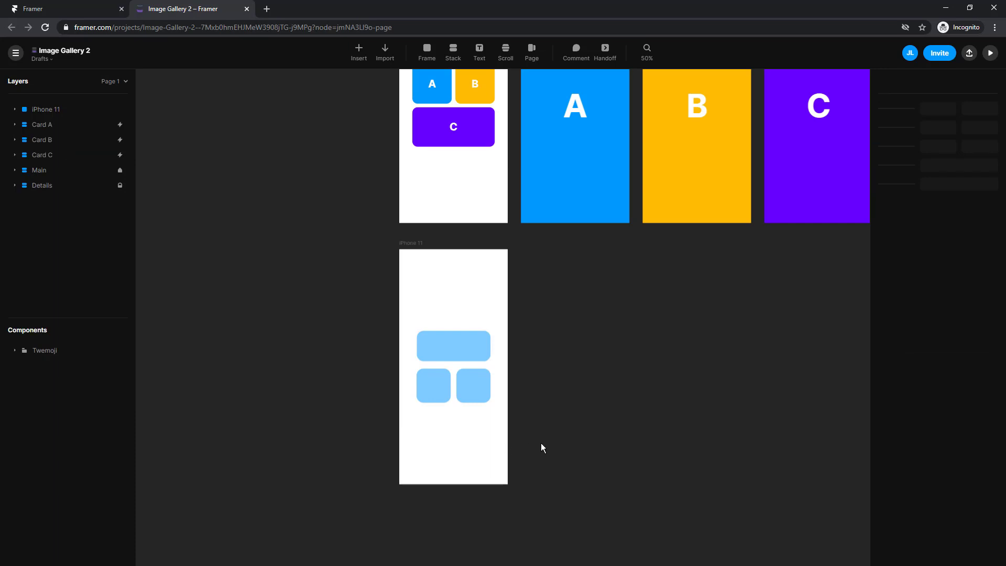
Step: Copy the purple fill #6600FF from Card C on the Main screen and apply it to the wide frame
{"action": "scroll", "coordinate": [388, 450], "scroll_direction": "right", "scroll_amount": 3}
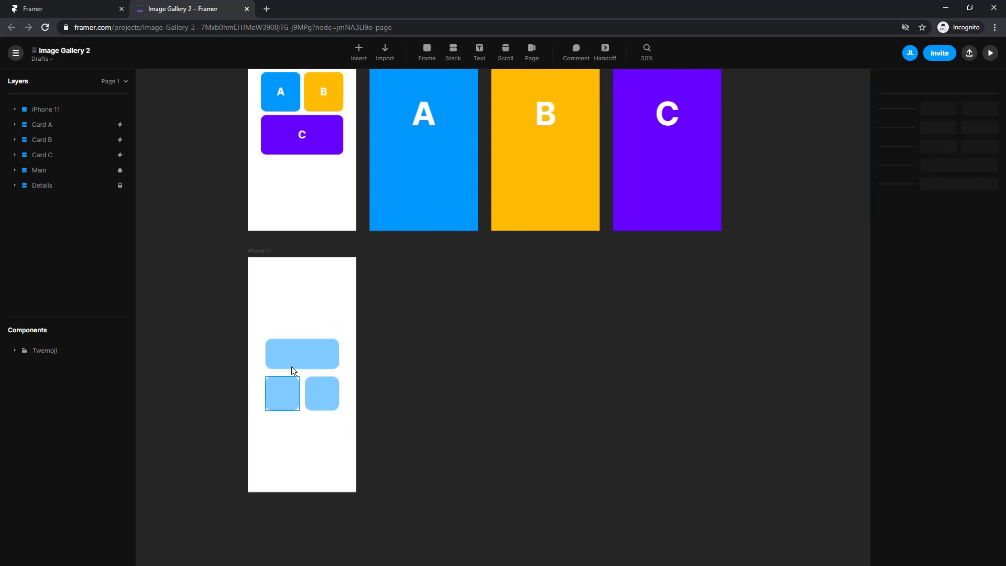
{"action": "scroll", "coordinate": [420, 377], "scroll_direction": "left", "scroll_amount": 1}
{"action": "scroll", "coordinate": [420, 377], "scroll_direction": "up", "scroll_amount": 1}
{"action": "scroll", "coordinate": [438, 370], "scroll_direction": "left", "scroll_amount": 1}
{"action": "scroll", "coordinate": [439, 371], "scroll_direction": "up", "scroll_amount": 1}
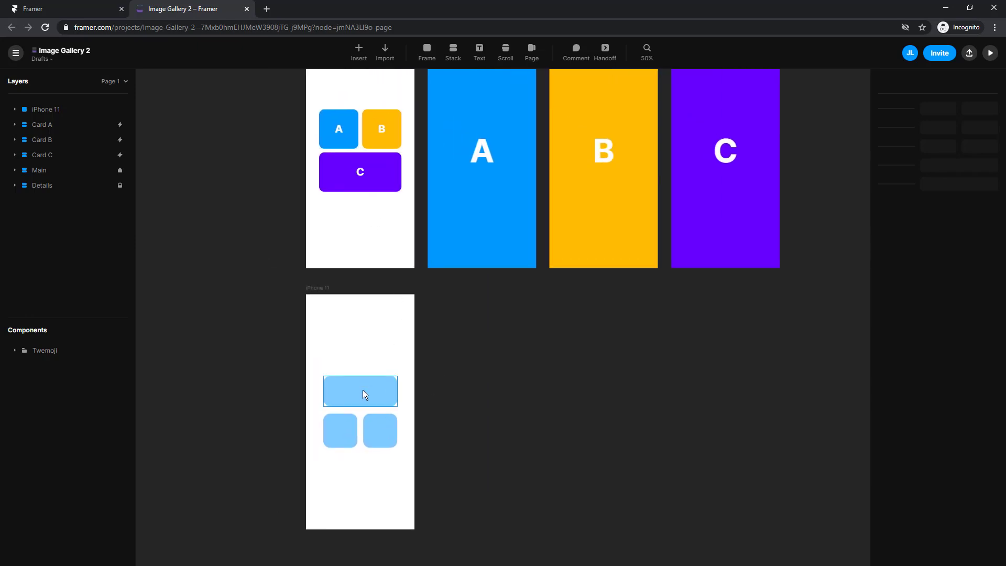
{"action": "left_click", "coordinate": [395, 184]}
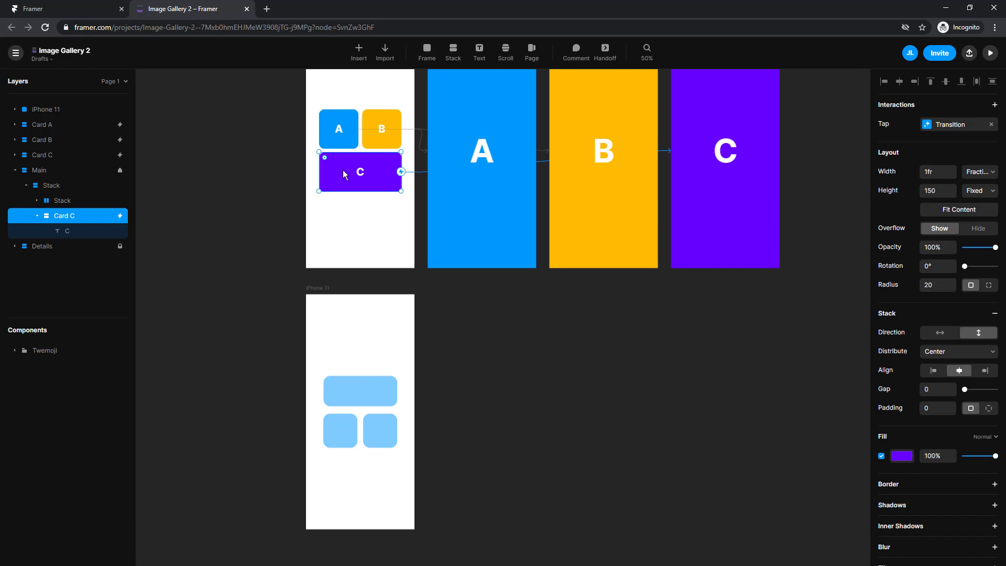
{"action": "left_click", "coordinate": [899, 460]}
{"action": "key", "text": "ctrl+c"}
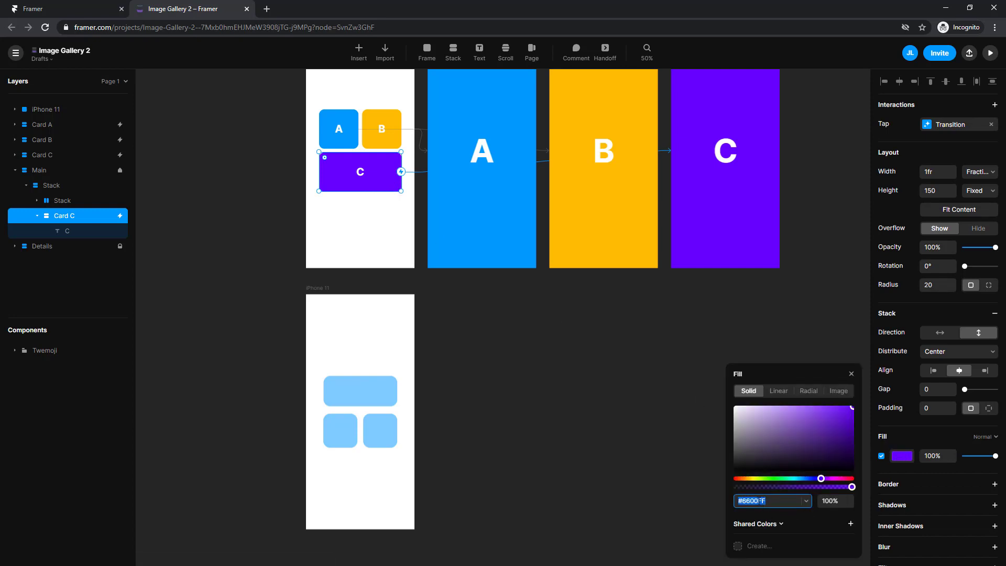
{"action": "left_click", "coordinate": [387, 396]}
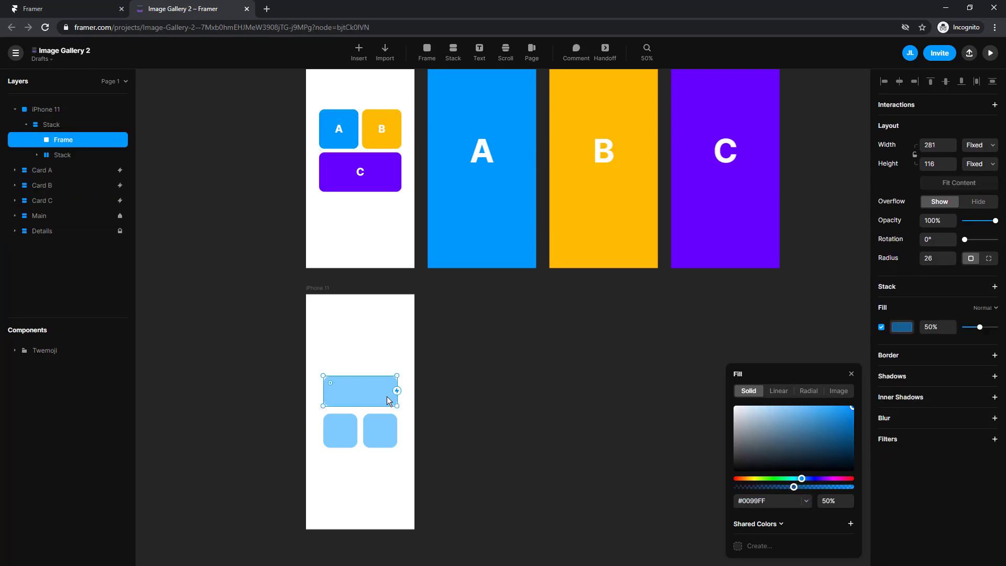
{"action": "left_click", "coordinate": [771, 502]}
{"action": "key", "text": "ctrl+v"}
Step: Apply Card B's yellow #FFBB00 to the right square and set the left square's #0099FF fill to 100% opacity
{"action": "left_click", "coordinate": [396, 145]}
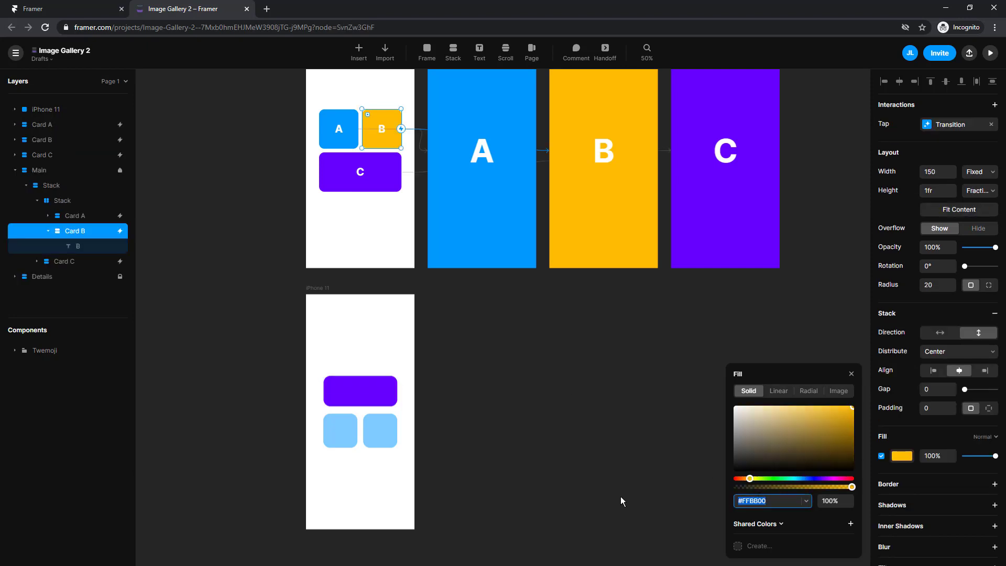
{"action": "left_click", "coordinate": [388, 446]}
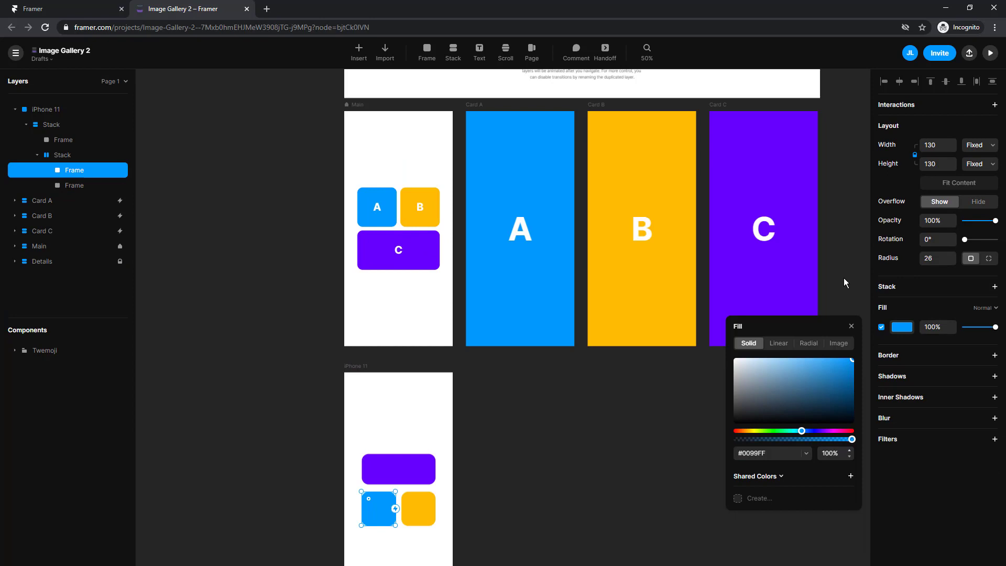
{"action": "left_click", "coordinate": [845, 283]}
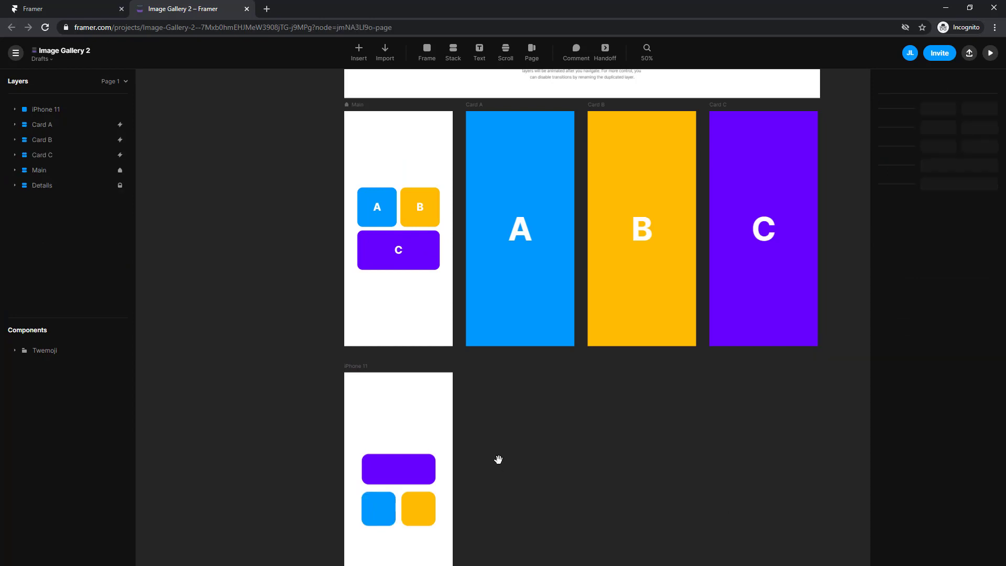
Step: Add a blank iPhone 11 screen beside the rebuilt gallery screen
{"action": "scroll", "coordinate": [519, 429], "scroll_direction": "down", "scroll_amount": 2}
{"action": "scroll", "coordinate": [519, 429], "scroll_direction": "left", "scroll_amount": 1}
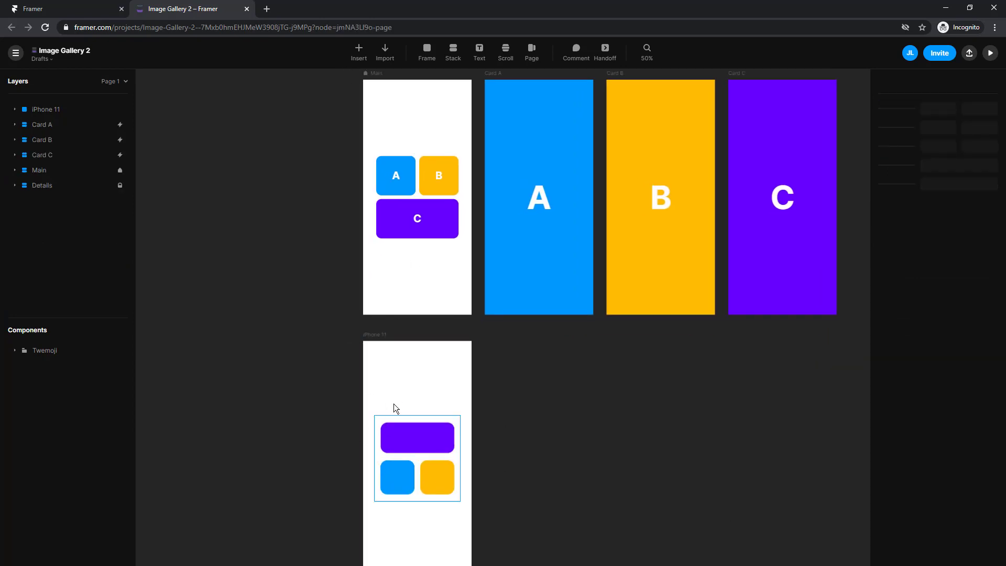
{"action": "scroll", "coordinate": [474, 365], "scroll_direction": "right", "scroll_amount": 3}
{"action": "scroll", "coordinate": [474, 365], "scroll_direction": "down", "scroll_amount": 1}
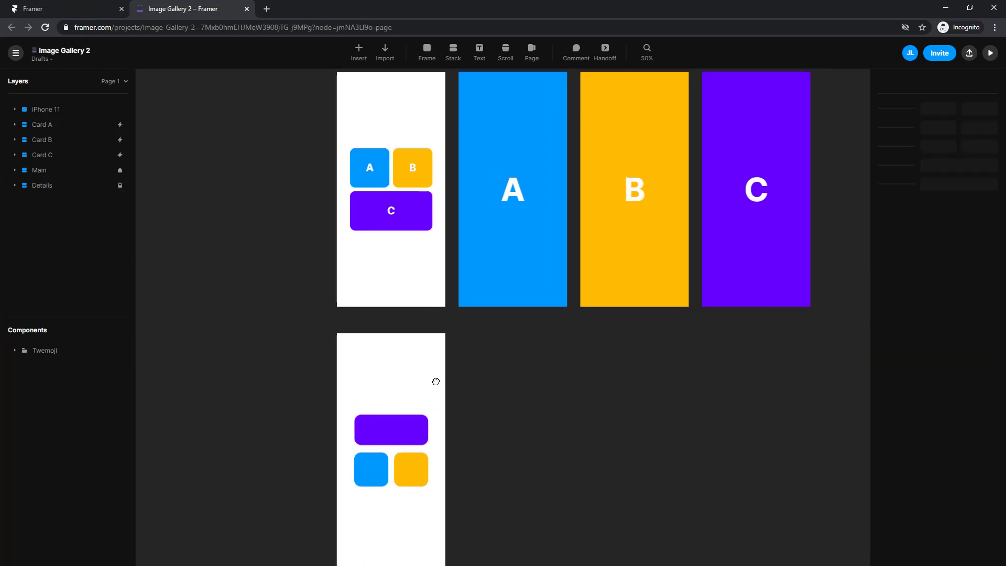
{"action": "key", "text": "f"}
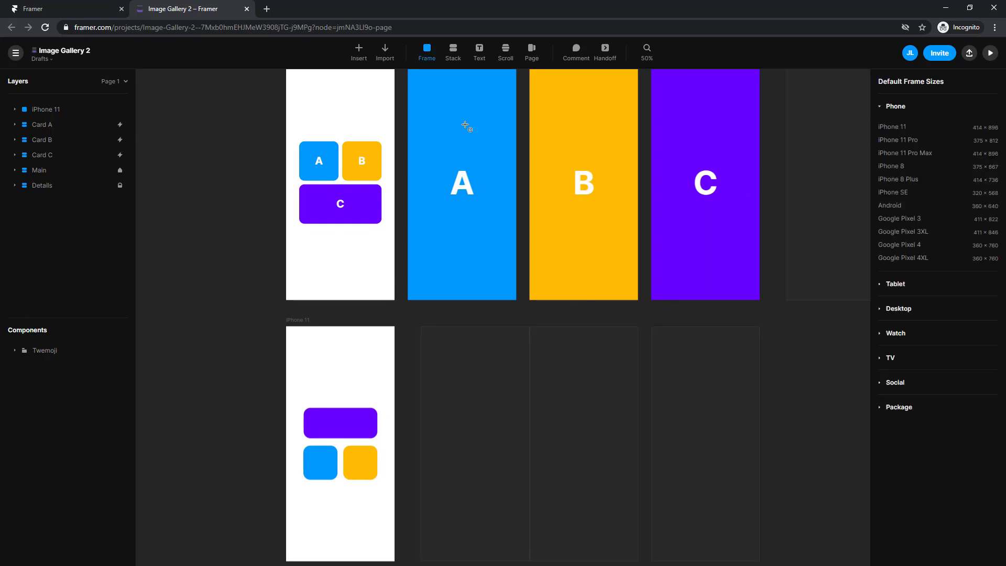
{"action": "left_click", "coordinate": [478, 418]}
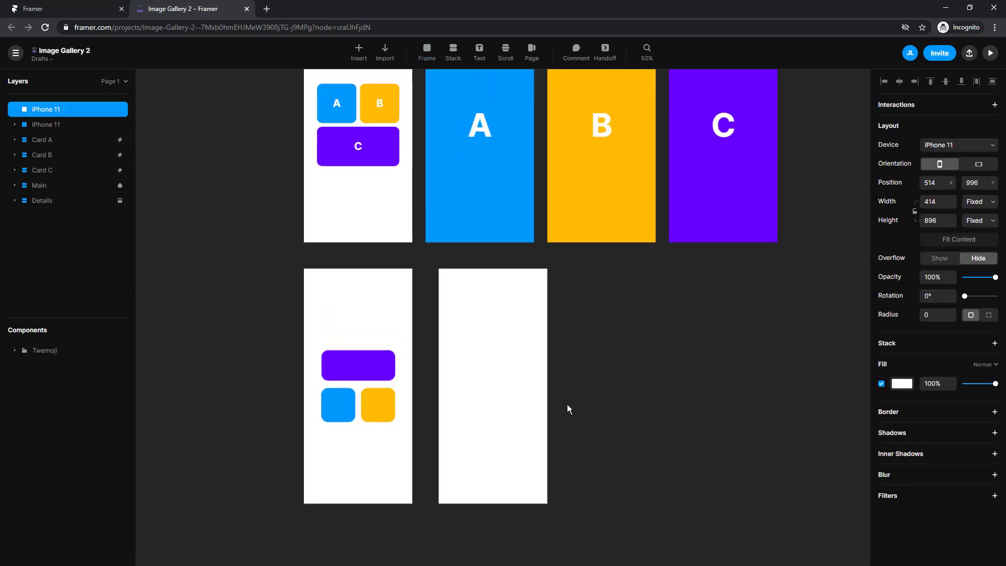
Step: Duplicate the blank iPhone 11 screen twice so three blank screens stand in a row
{"action": "scroll", "coordinate": [476, 395], "scroll_direction": "up", "scroll_amount": 3}
{"action": "key", "text": "ctrl+d"}
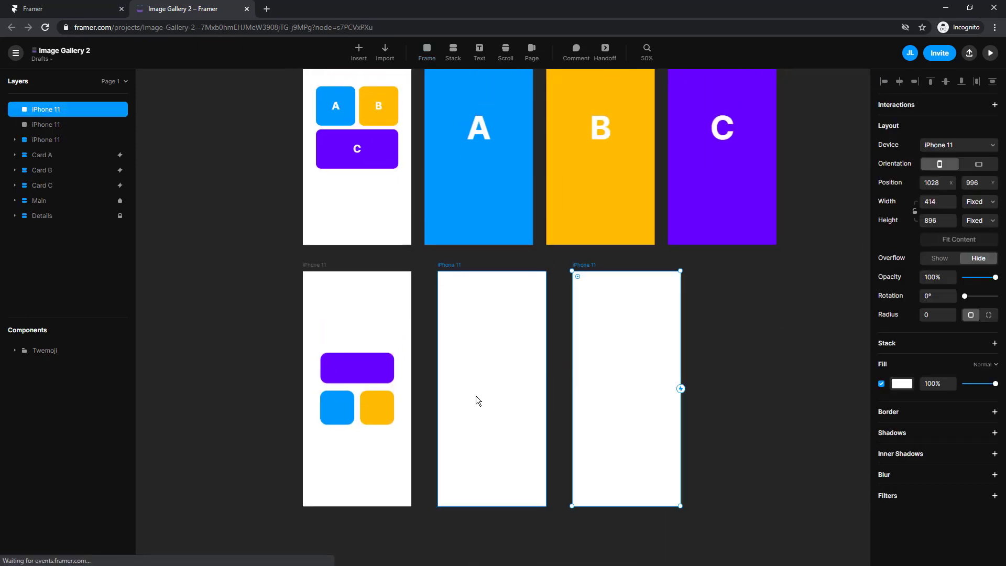
{"action": "key", "text": "ctrl+d"}
{"action": "left_click_drag", "start_coordinate": [550, 343], "coordinate": [572, 376]}
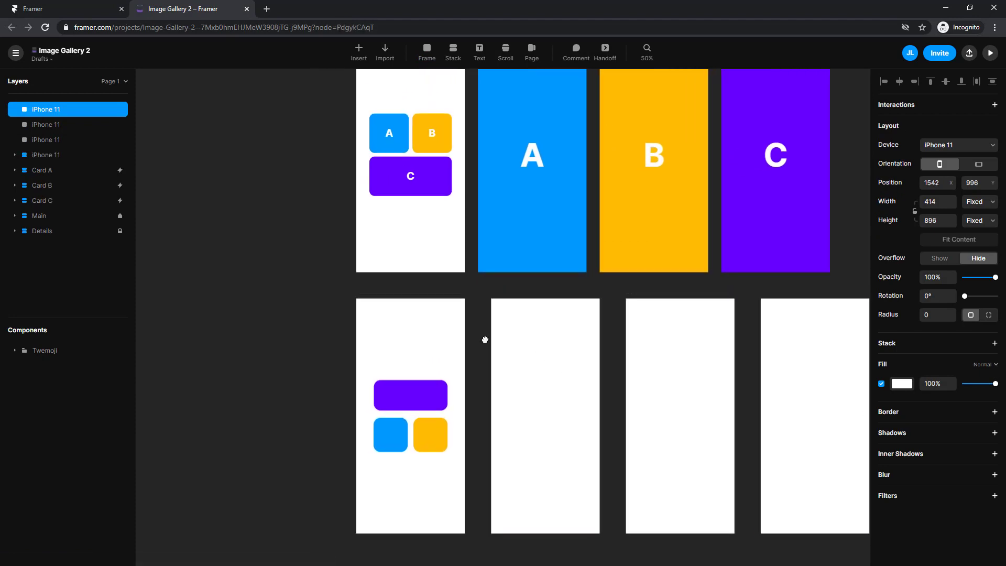
{"action": "left_click_drag", "start_coordinate": [485, 337], "coordinate": [387, 368]}
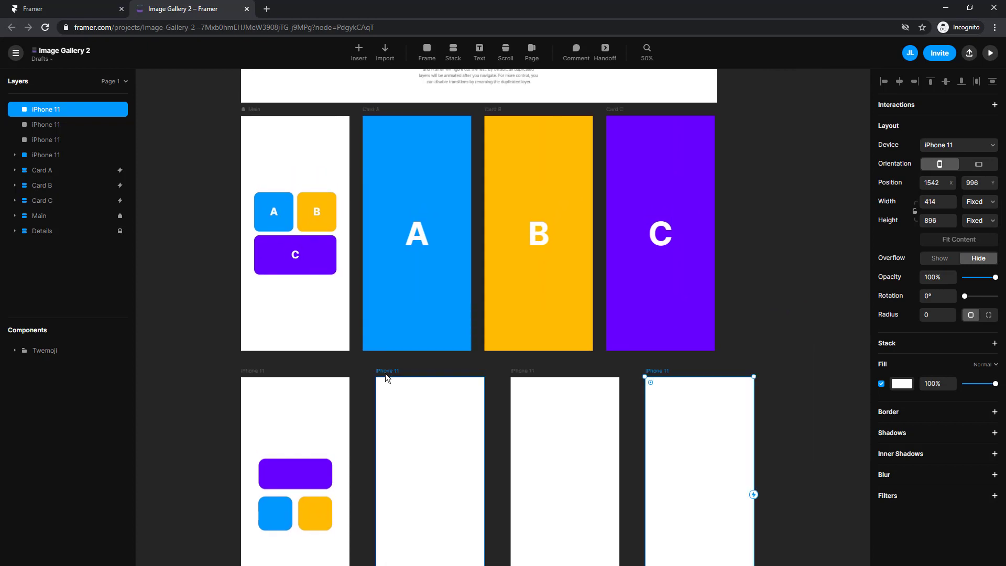
Step: Copy the blue fill #0099FF from the Card A screen and apply it to the first blank iPhone 11 screen
{"action": "left_click", "coordinate": [370, 110]}
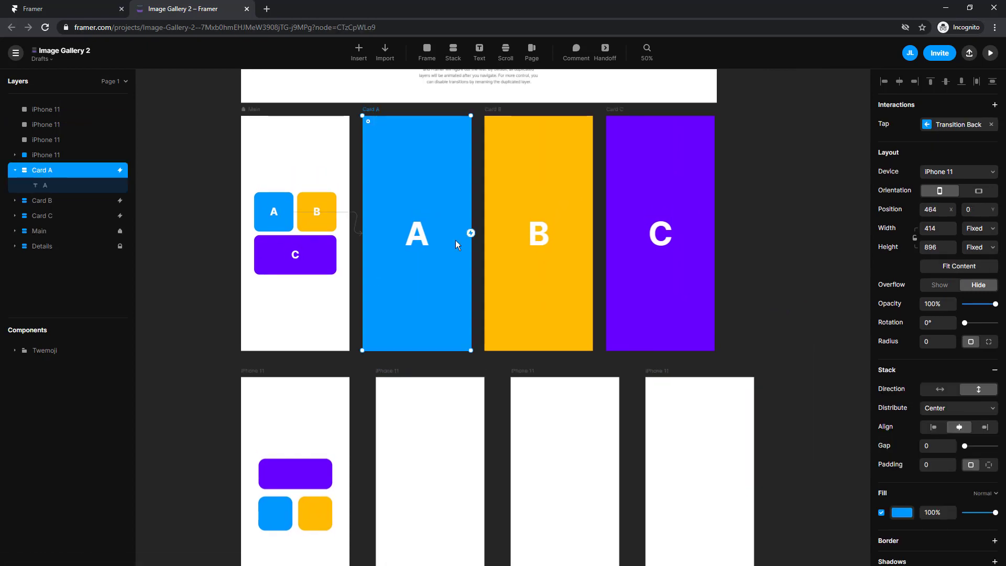
{"action": "left_click", "coordinate": [894, 517]}
{"action": "key", "text": "ctrl+c"}
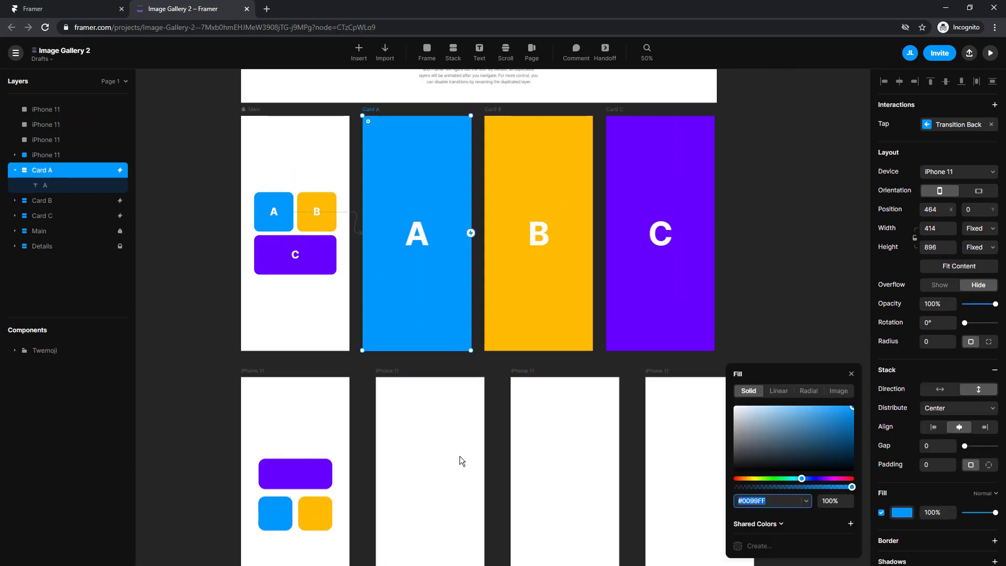
{"action": "left_click", "coordinate": [382, 377]}
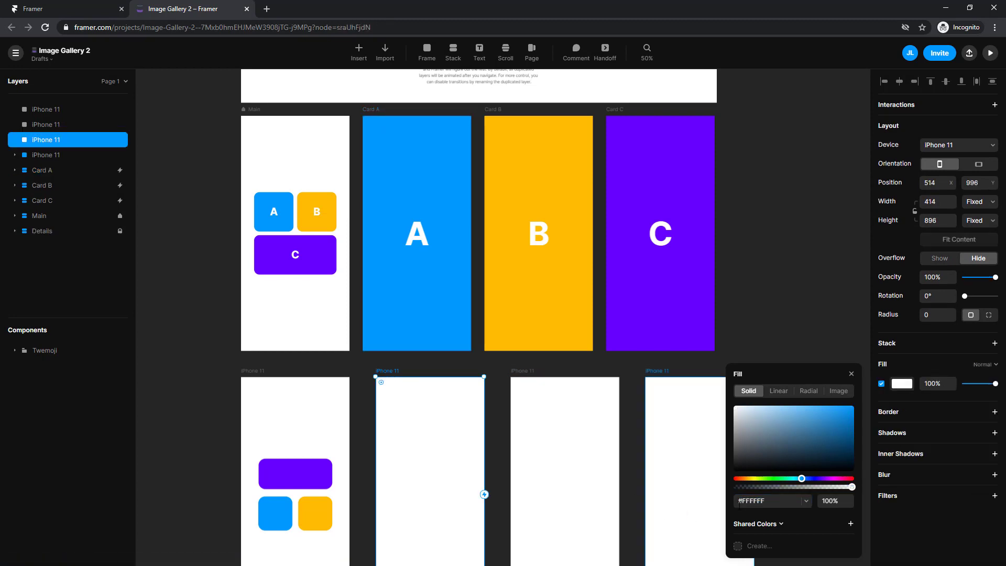
{"action": "left_click", "coordinate": [766, 501]}
{"action": "key", "text": "ctrl+v"}
Step: Copy the yellow fill #FFBB00 from the Card B screen and apply it to the second blank iPhone 11 screen
{"action": "left_click", "coordinate": [492, 109]}
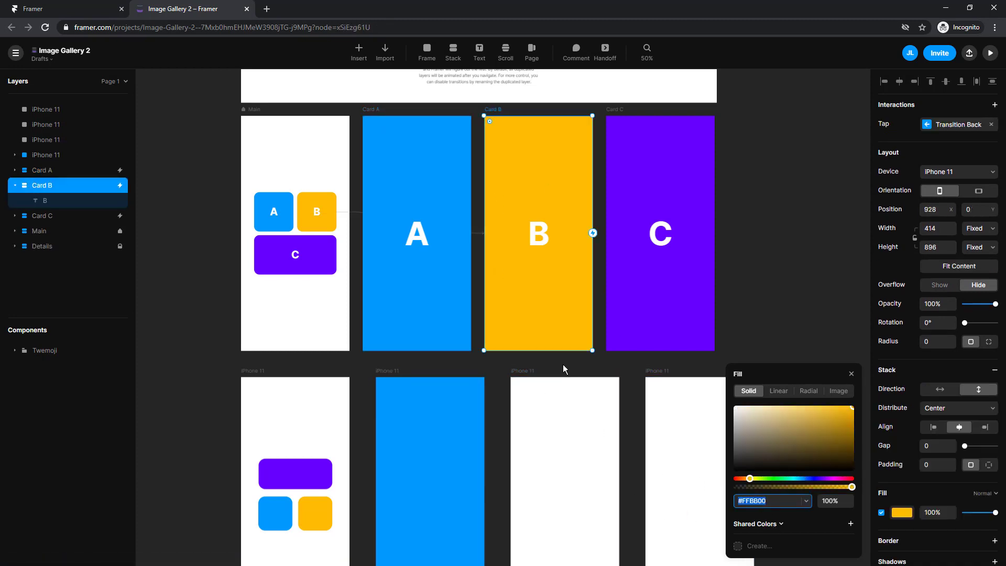
{"action": "left_click", "coordinate": [532, 370]}
{"action": "left_click", "coordinate": [765, 501]}
{"action": "type", "text": "#FFBB00"}
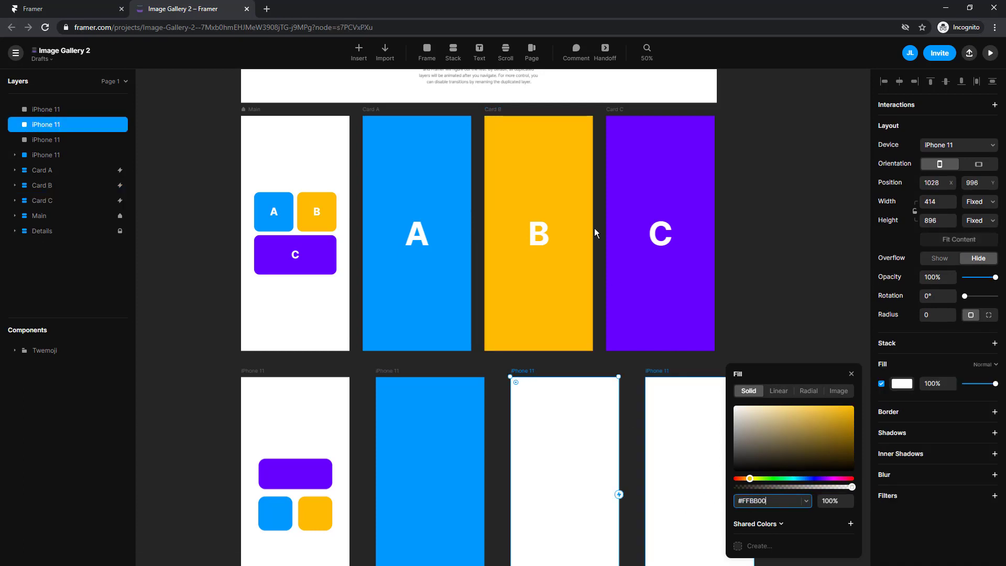
Step: Copy the purple fill #6600FF from the Card C screen and apply it to the last blank iPhone 11 screen
{"action": "left_click", "coordinate": [617, 112]}
{"action": "left_click", "coordinate": [765, 501]}
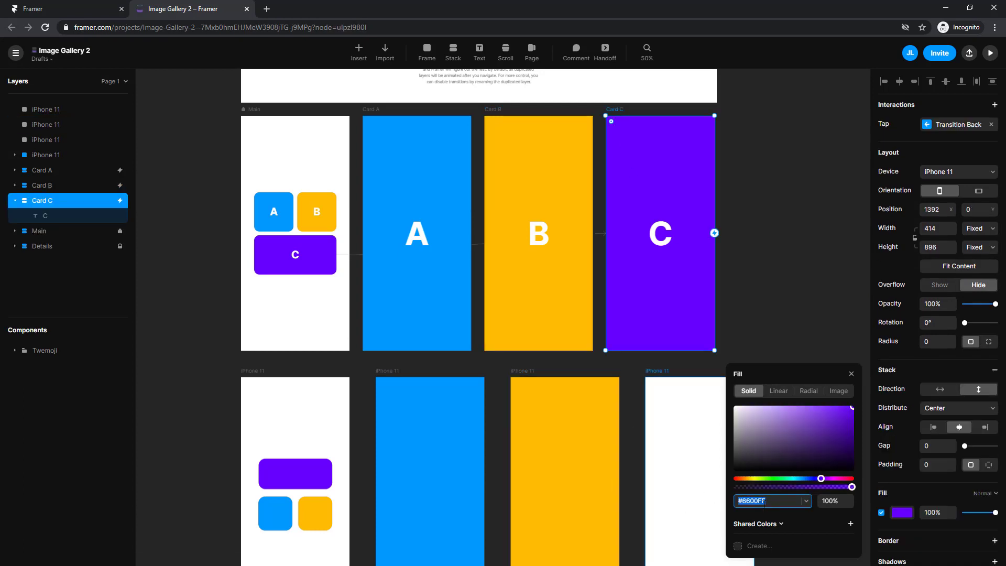
{"action": "left_click", "coordinate": [642, 371]}
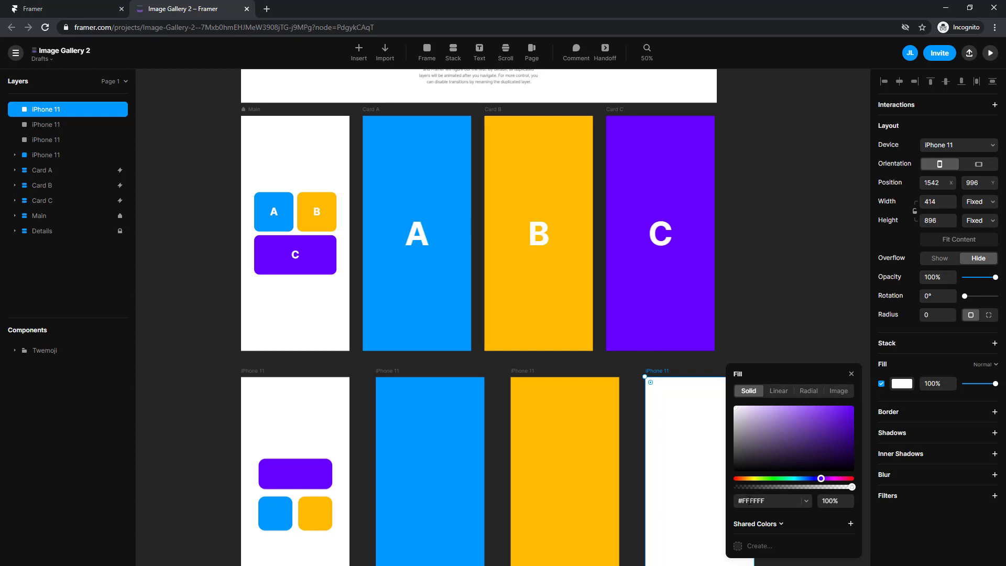
{"action": "key", "text": "Return"}
{"action": "scroll", "coordinate": [608, 469], "scroll_direction": "down", "scroll_amount": 3}
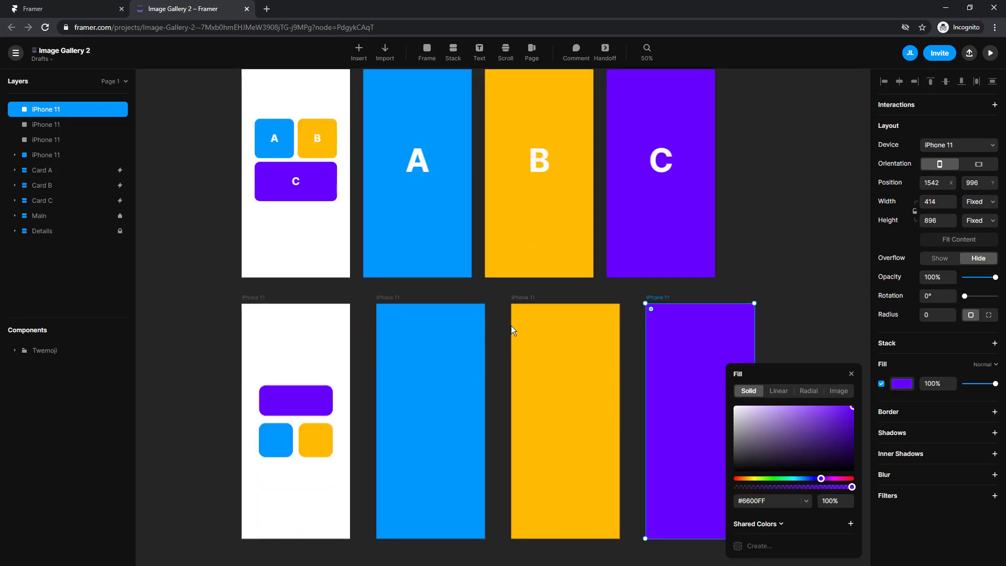
{"action": "scroll", "coordinate": [511, 325], "scroll_direction": "down", "scroll_amount": 2}
{"action": "scroll", "coordinate": [511, 326], "scroll_direction": "left", "scroll_amount": 2}
{"action": "scroll", "coordinate": [470, 358], "scroll_direction": "up", "scroll_amount": 2}
{"action": "scroll", "coordinate": [469, 357], "scroll_direction": "left", "scroll_amount": 2}
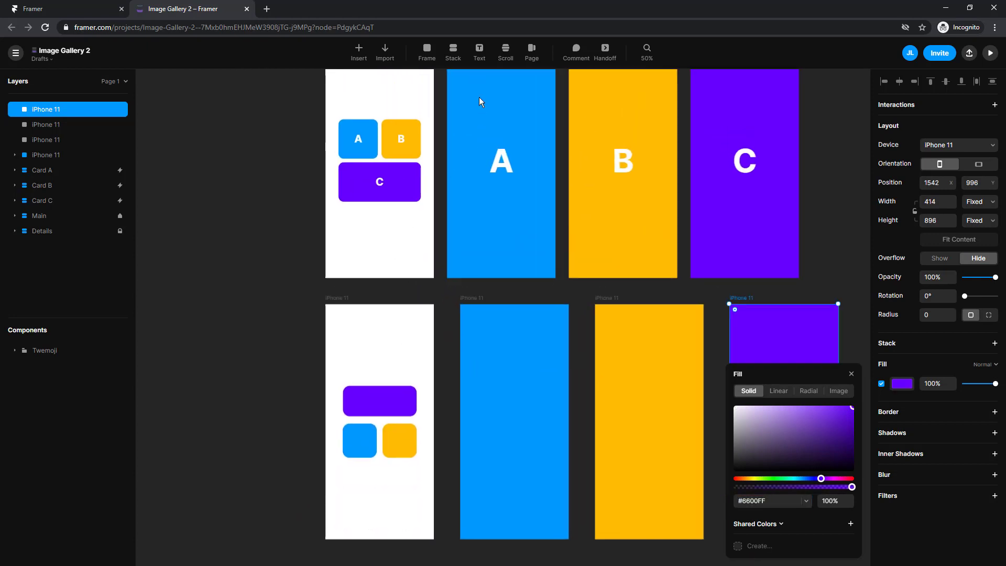
{"action": "left_click", "coordinate": [479, 55]}
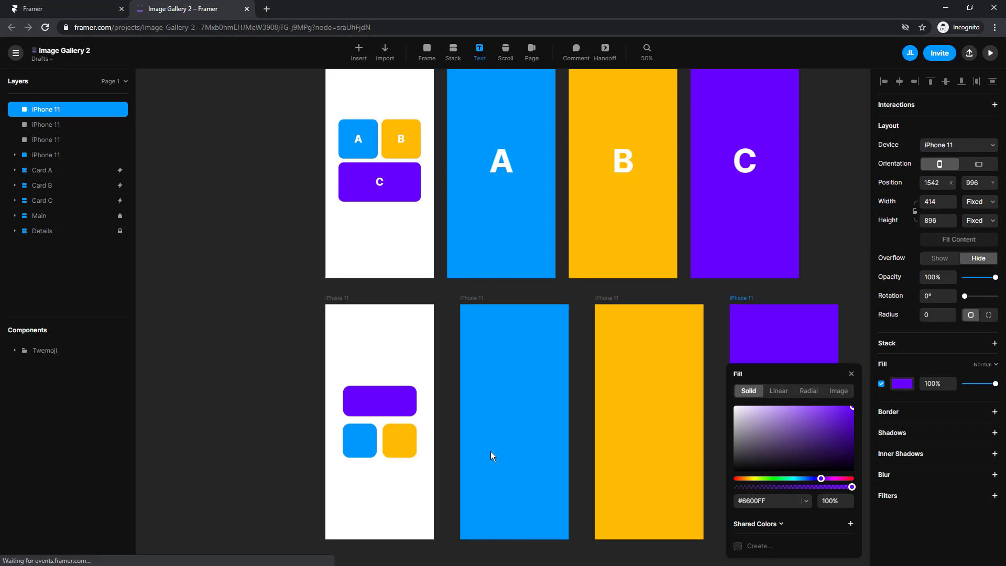
{"action": "left_click", "coordinate": [491, 450]}
{"action": "type", "text": "FSADFA"}
{"action": "key", "text": "ctrl+a"}
{"action": "key", "text": "BackSpace"}
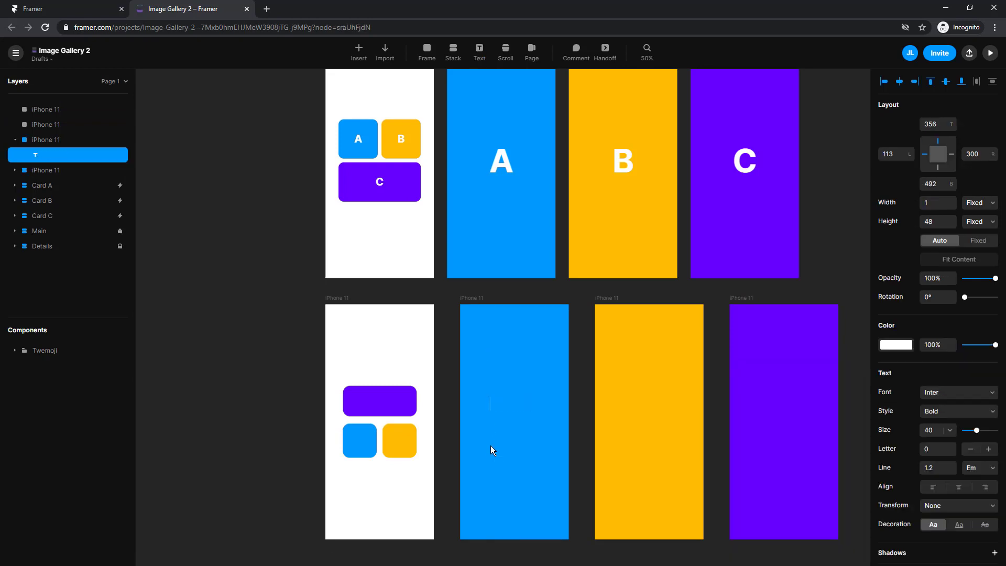
{"action": "key", "text": "Escape"}
Step: Compare the text settings of both letter A labels and copy the small one from Card A on the Main screen
{"action": "scroll", "coordinate": [430, 329], "scroll_direction": "up", "scroll_amount": 2}
{"action": "scroll", "coordinate": [430, 329], "scroll_direction": "left", "scroll_amount": 1}
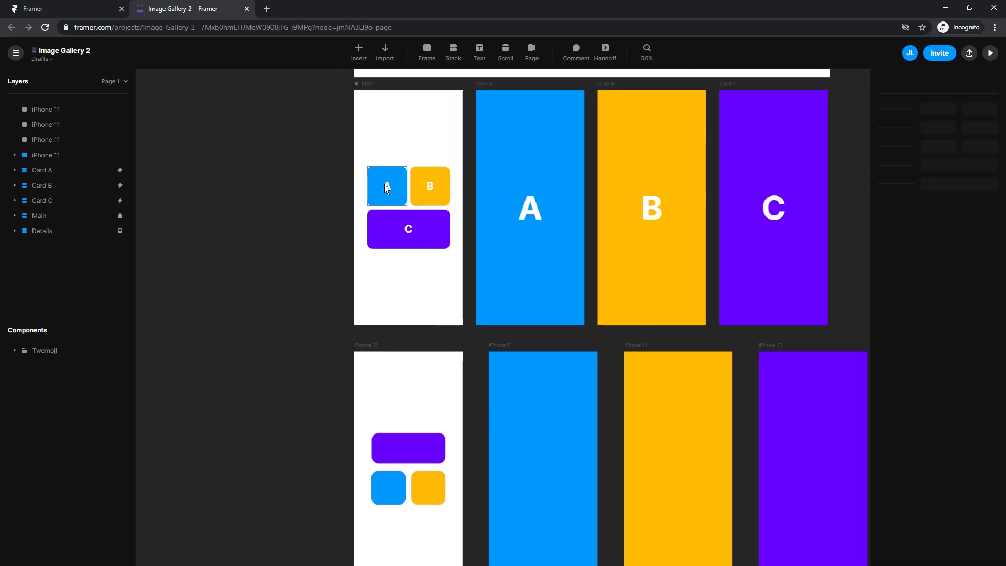
{"action": "left_click", "coordinate": [388, 185]}
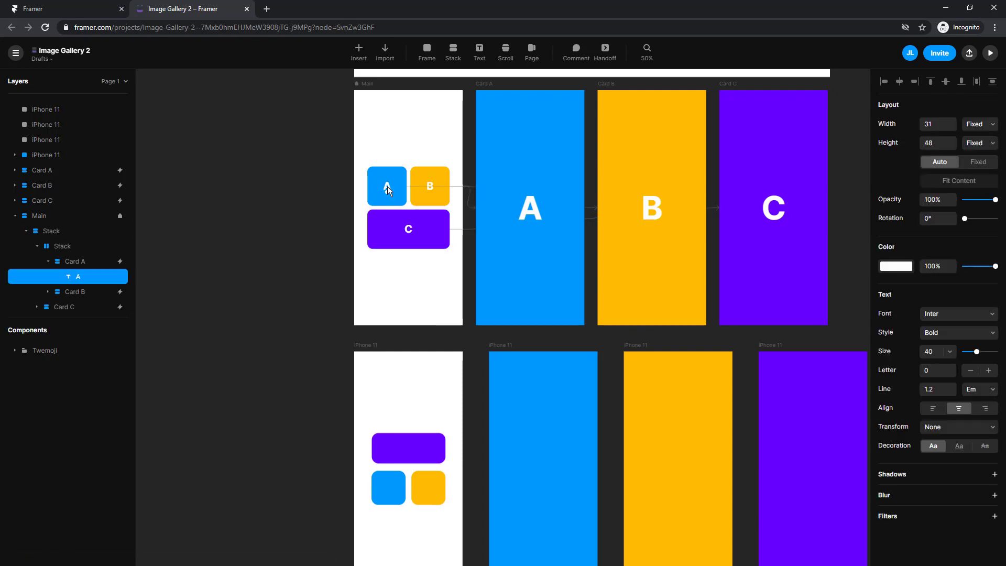
{"action": "left_click", "coordinate": [529, 209]}
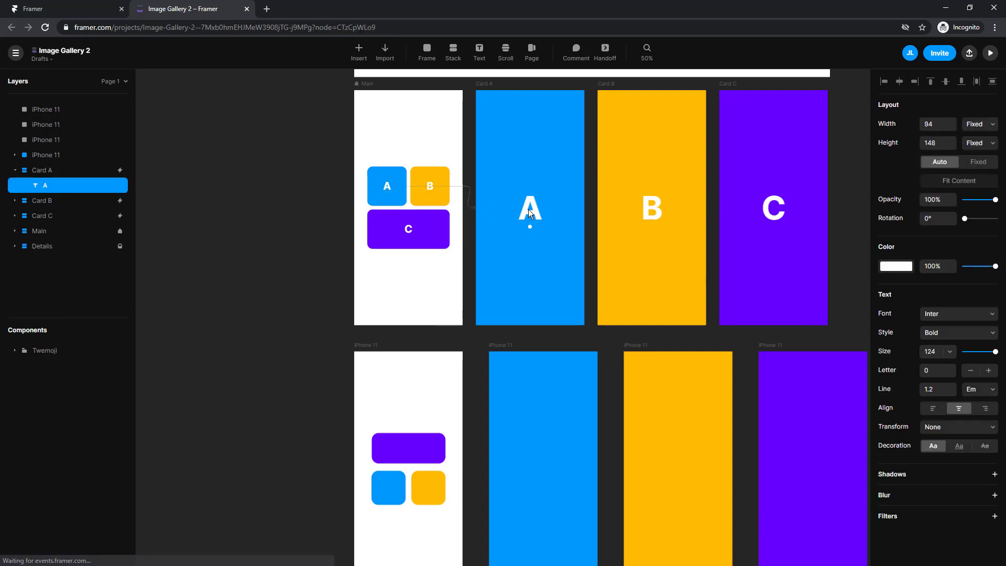
{"action": "left_click", "coordinate": [385, 184]}
{"action": "scroll", "coordinate": [391, 322], "scroll_direction": "down", "scroll_amount": 2}
{"action": "scroll", "coordinate": [391, 322], "scroll_direction": "right", "scroll_amount": 2}
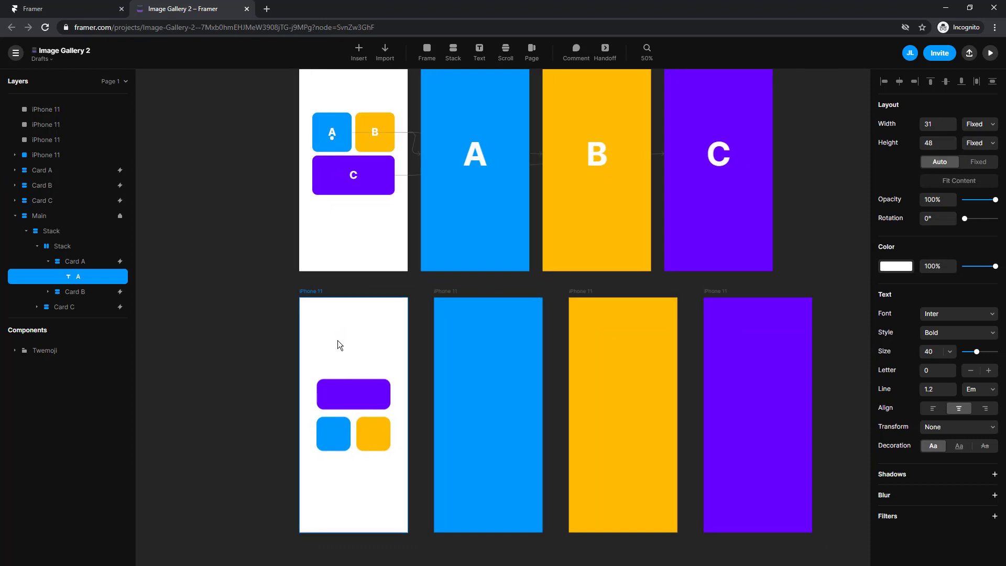
Step: Try pasting the letter A into all three coloured frames of the new gallery screen, and undo the pastes
{"action": "left_click", "coordinate": [346, 394]}
{"action": "key", "text": "ctrl+v"}
{"action": "left_click", "coordinate": [350, 435]}
{"action": "key", "text": "ctrl+v"}
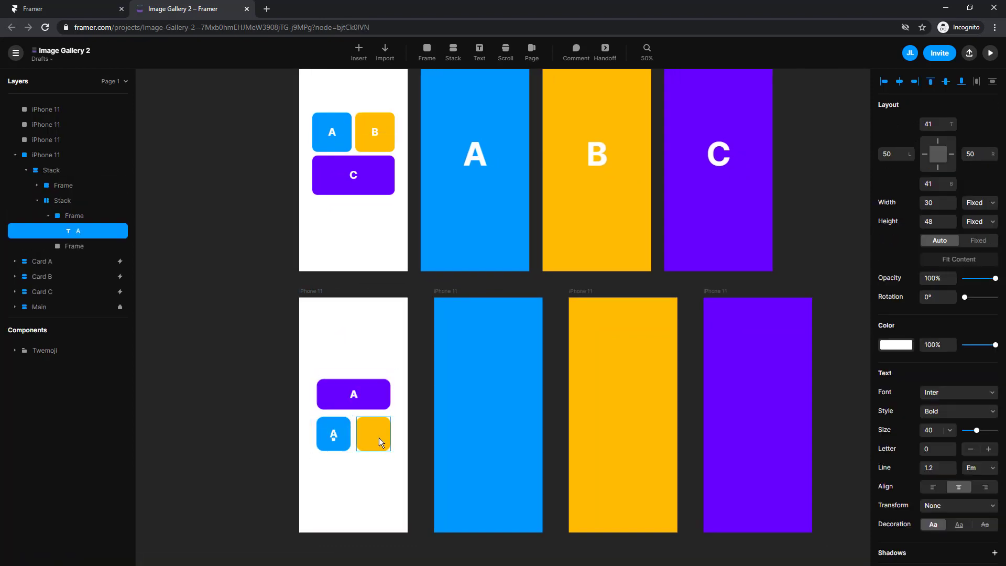
{"action": "left_click", "coordinate": [379, 438]}
{"action": "key", "text": "ctrl+v"}
{"action": "key", "text": "ctrl+z"}
{"action": "key", "text": "ctrl+z"}
{"action": "key", "text": "ctrl+z"}
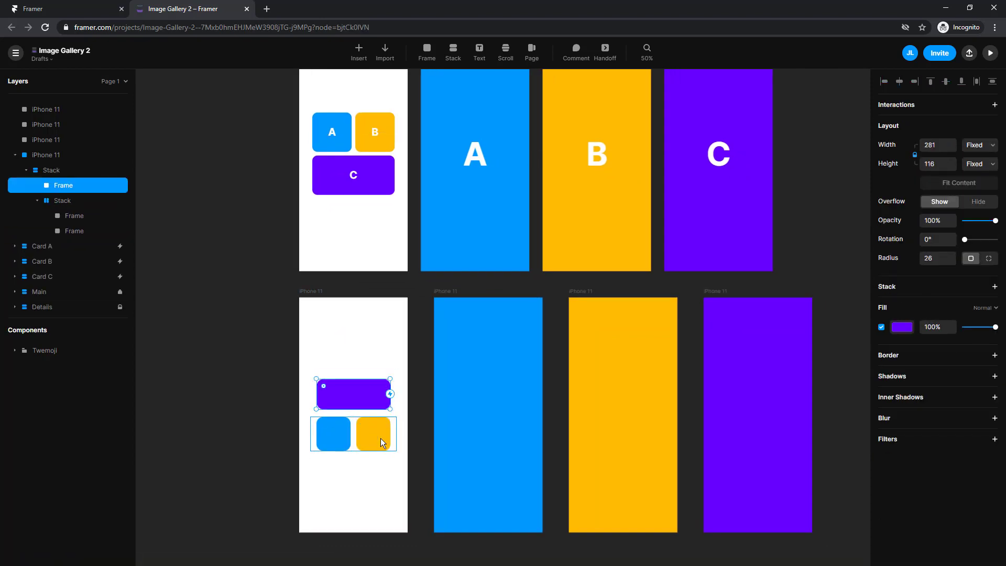
Step: Paste the letter A into the blue square and onto the blue iPhone 11 screen
{"action": "left_click", "coordinate": [335, 431]}
{"action": "key", "text": "ctrl+v"}
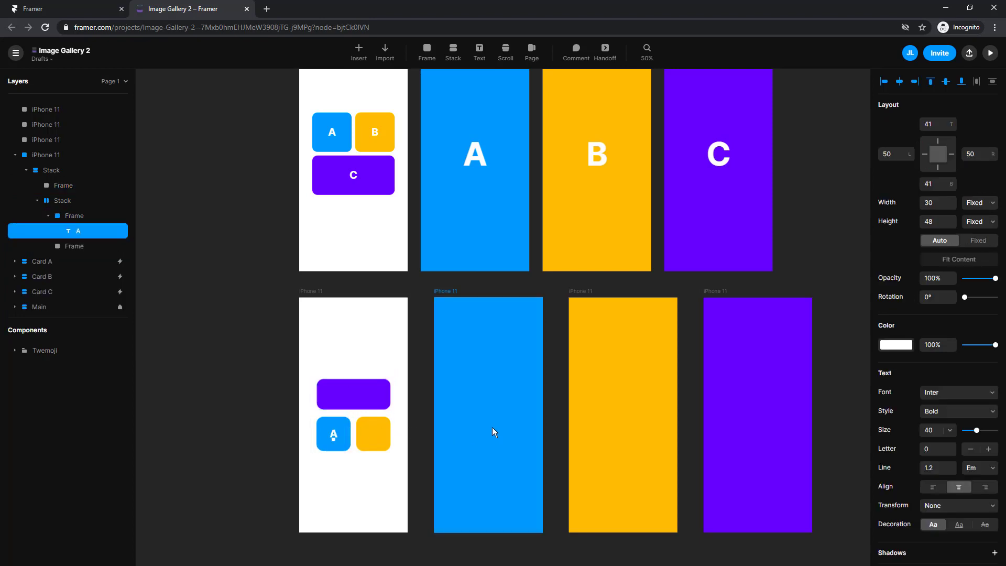
{"action": "left_click", "coordinate": [492, 427]}
{"action": "key", "text": "ctrl+v"}
Step: Copy the letter B from the Main screen and paste it into the yellow square and onto the yellow iPhone 11 screen
{"action": "left_click", "coordinate": [375, 133]}
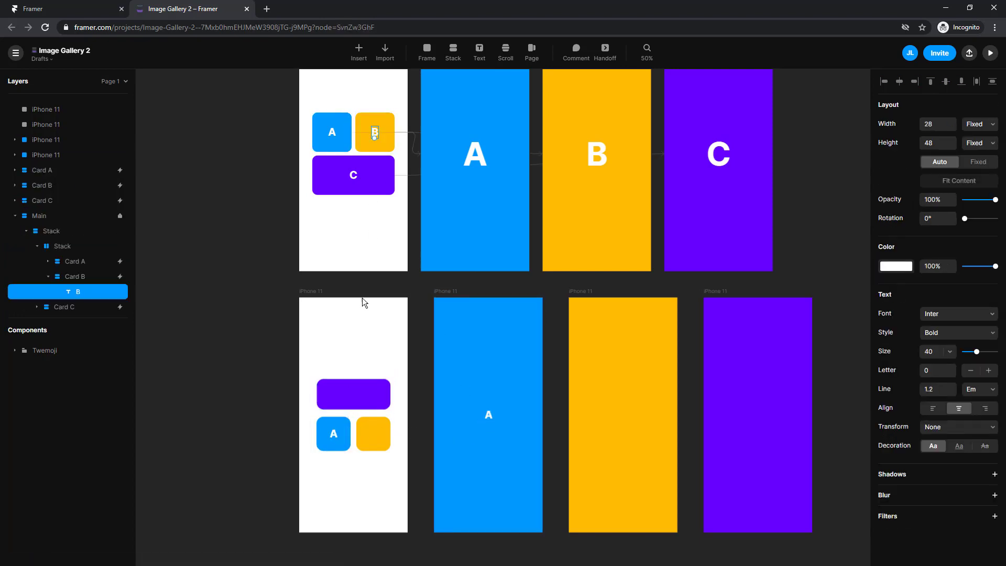
{"action": "left_click", "coordinate": [372, 432]}
{"action": "key", "text": "ctrl+v"}
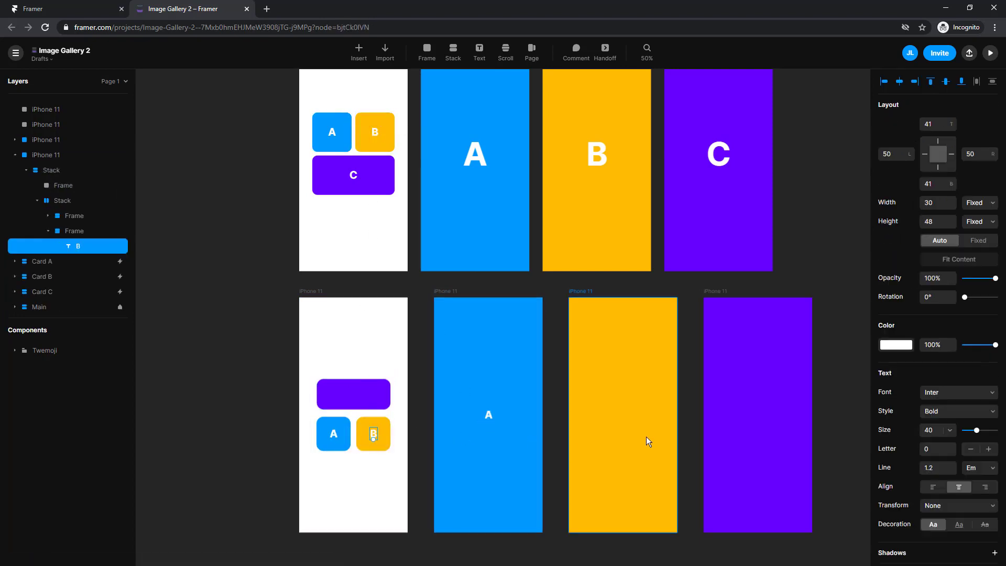
{"action": "left_click", "coordinate": [647, 436]}
{"action": "key", "text": "ctrl+v"}
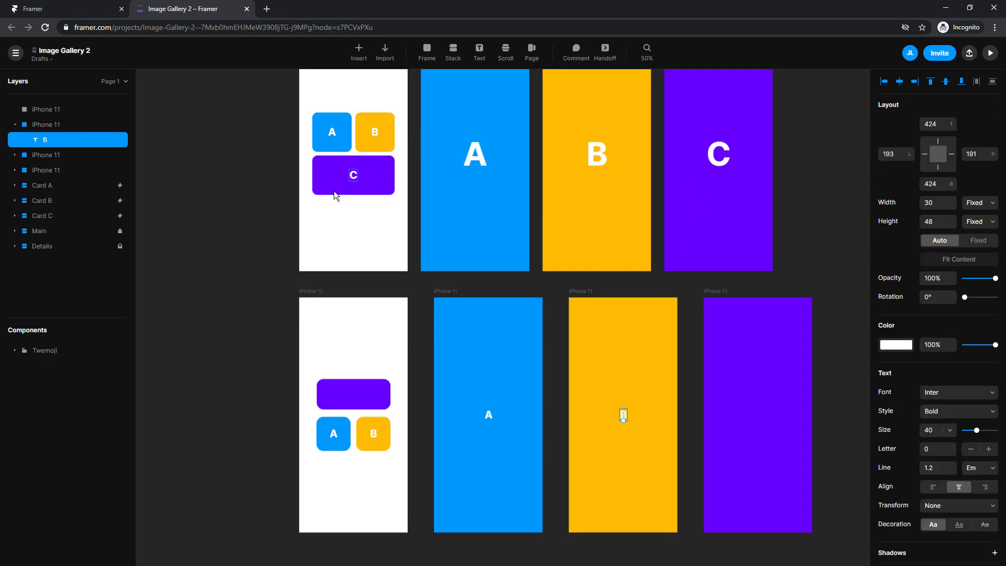
Step: Copy the letter C from the Main screen and paste it into the wide purple frame and onto the purple iPhone 11 screen
{"action": "left_click", "coordinate": [354, 178]}
{"action": "key", "text": "ctrl+c"}
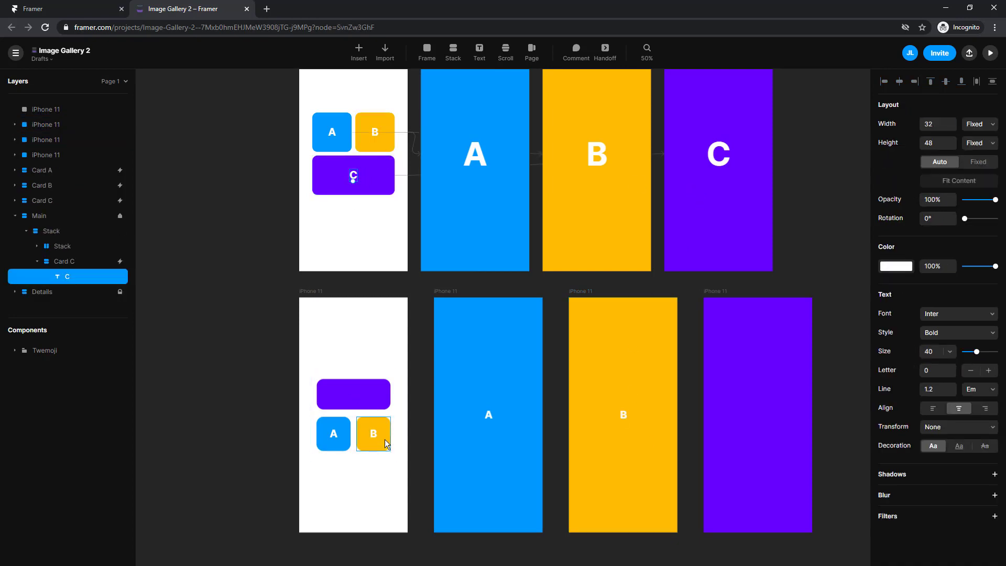
{"action": "left_click", "coordinate": [376, 400]}
{"action": "key", "text": "ctrl+v"}
{"action": "left_click", "coordinate": [744, 403]}
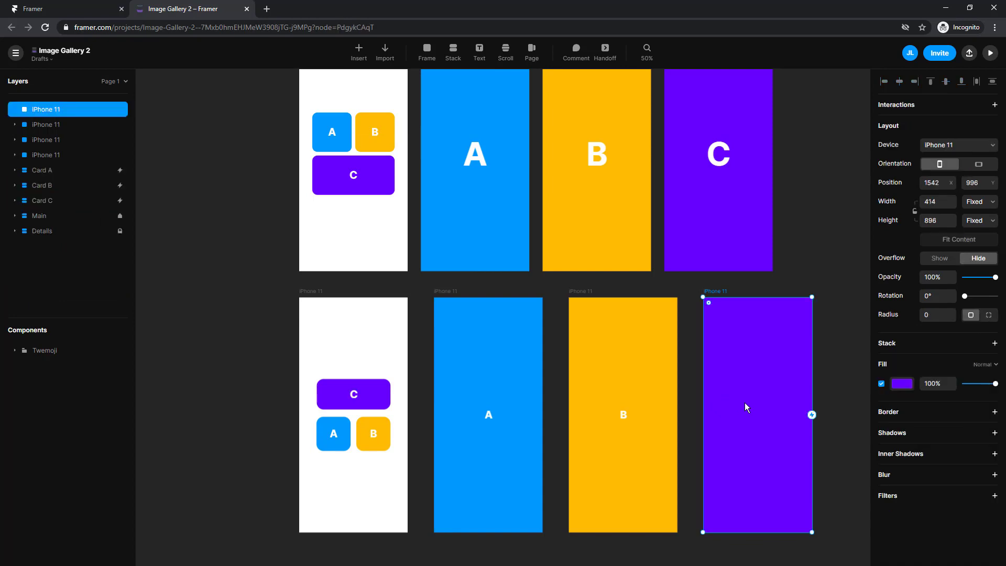
{"action": "key", "text": "ctrl+v"}
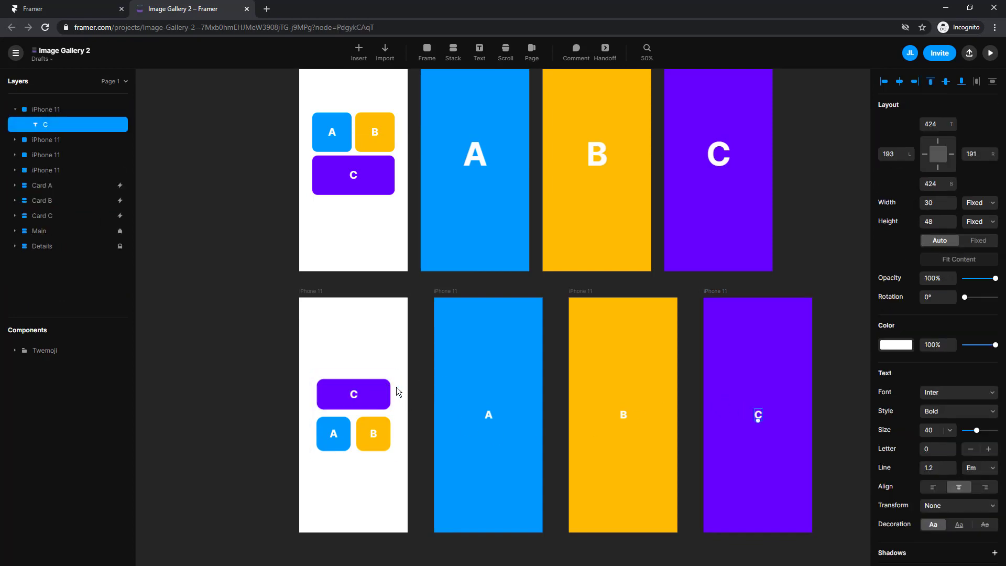
{"action": "scroll", "coordinate": [410, 389], "scroll_direction": "down", "scroll_amount": 1}
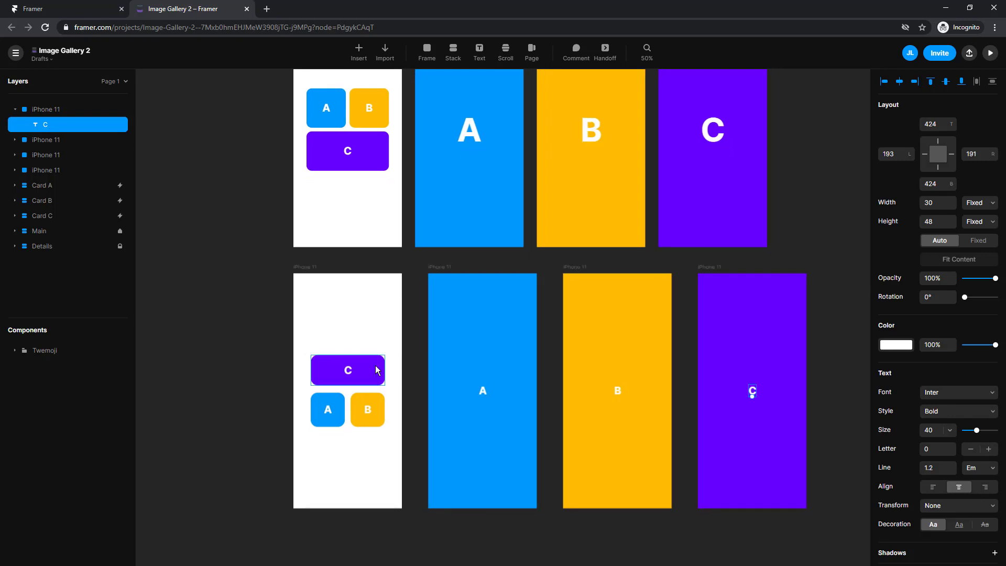
Step: Examine the Magic Motion description and the matching layer names of Main's blue square and its Card A screen
{"action": "left_click", "coordinate": [378, 370]}
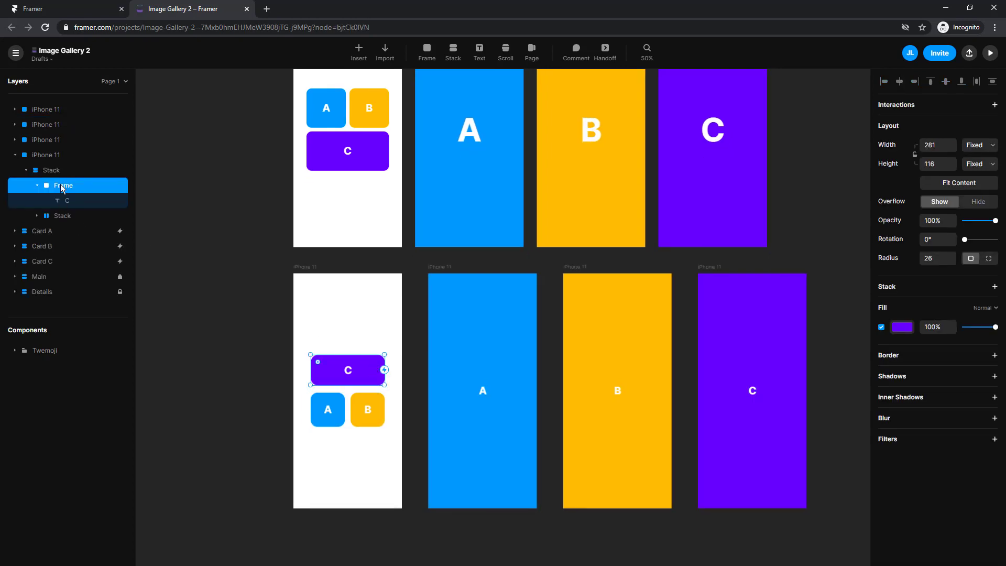
{"action": "scroll", "coordinate": [342, 261], "scroll_direction": "up", "scroll_amount": 10}
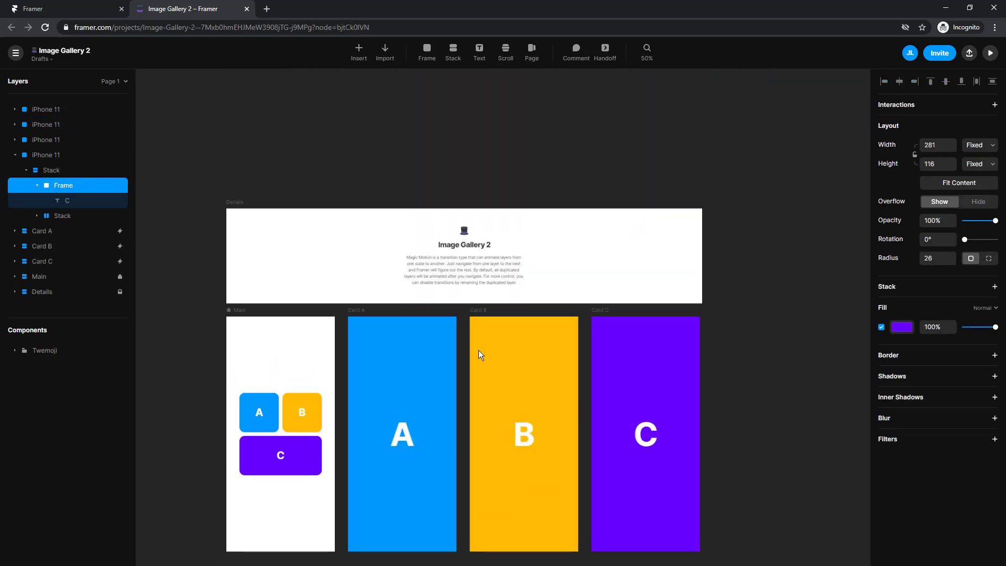
{"action": "scroll", "coordinate": [479, 290], "scroll_direction": "up", "scroll_amount": 5}
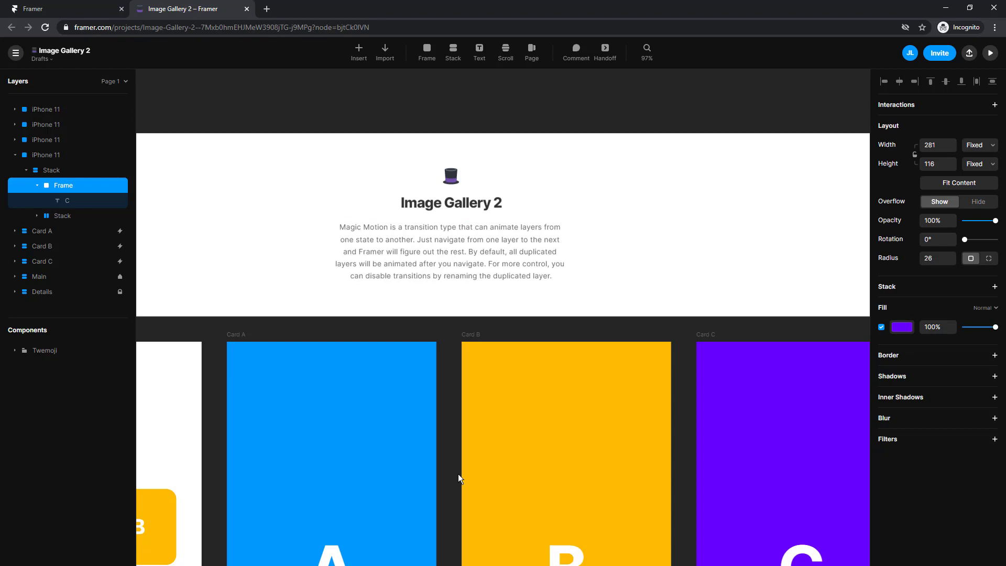
{"action": "scroll", "coordinate": [459, 489], "scroll_direction": "down", "scroll_amount": 10}
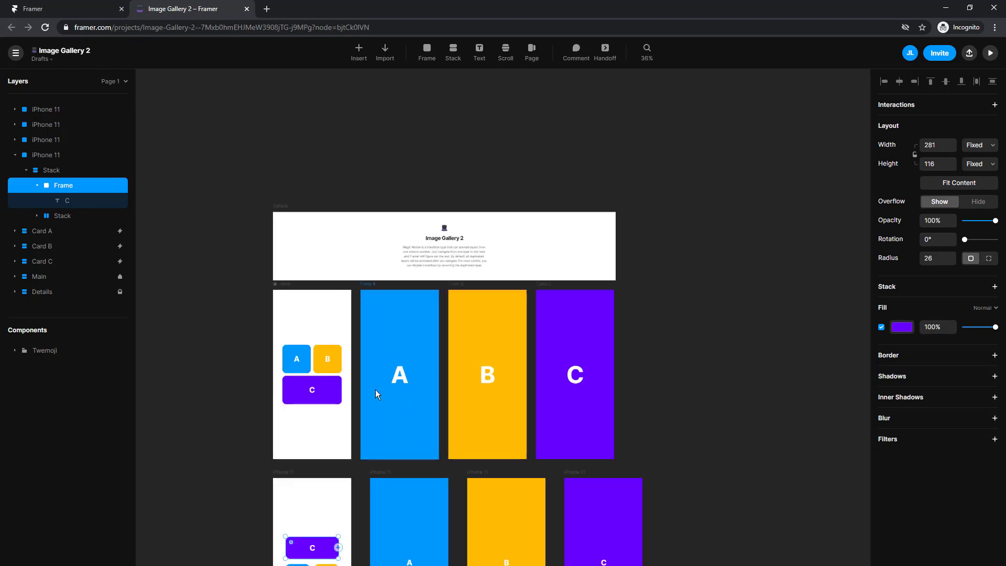
{"action": "scroll", "coordinate": [375, 391], "scroll_direction": "down", "scroll_amount": 3}
{"action": "left_click", "coordinate": [292, 229]}
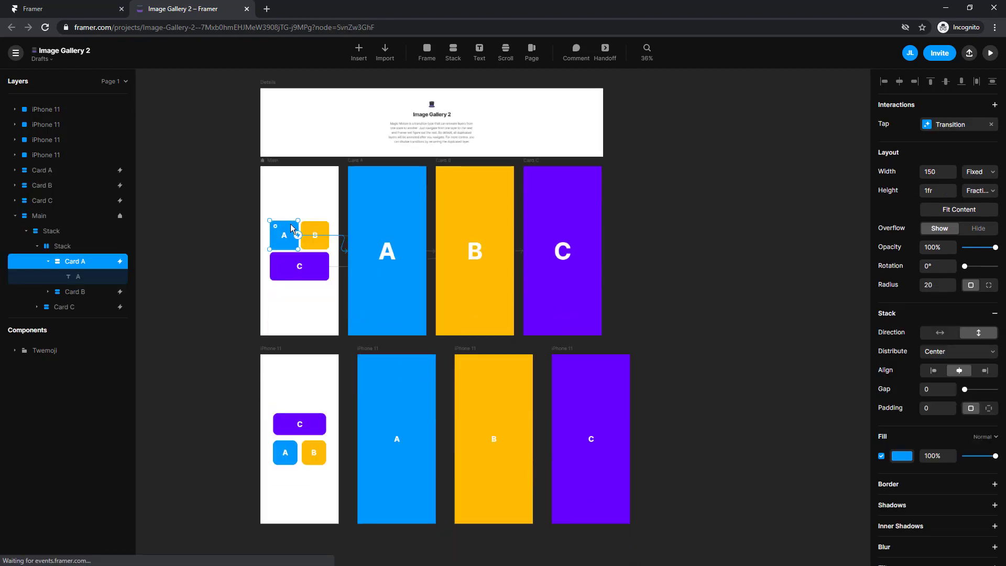
{"action": "left_click", "coordinate": [355, 162]}
{"action": "scroll", "coordinate": [319, 298], "scroll_direction": "down", "scroll_amount": 2}
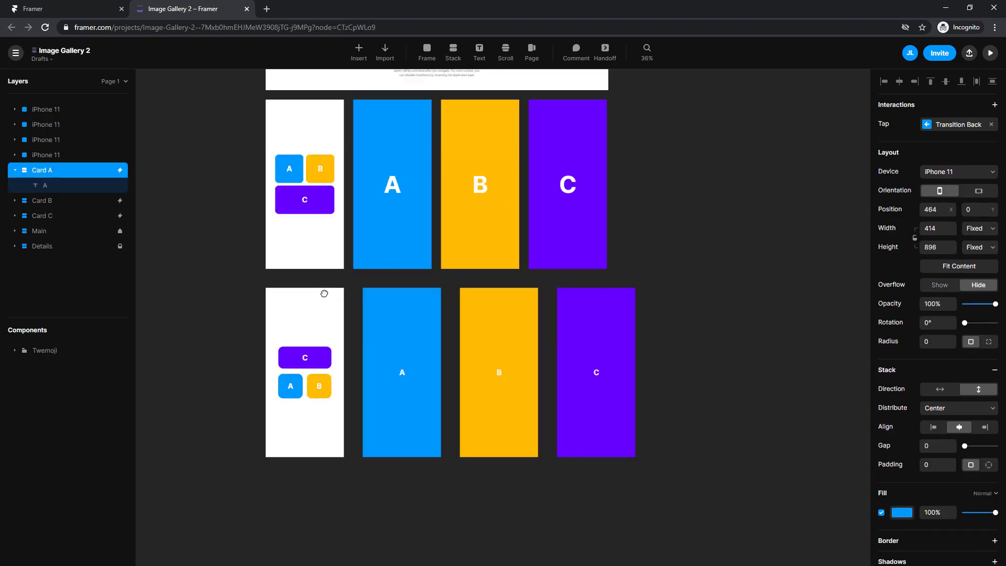
Step: Rename both the blue square in the new gallery screen and the blue iPhone 11 screen to AAA
{"action": "double_click", "coordinate": [297, 373]}
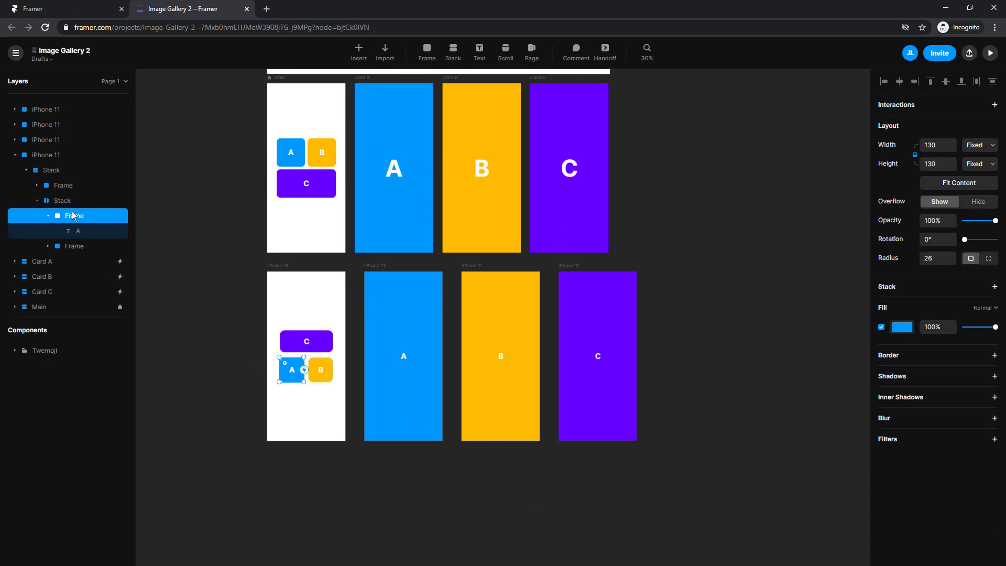
{"action": "double_click", "coordinate": [73, 215]}
{"action": "type", "text": "AAA"}
{"action": "left_click", "coordinate": [377, 269]}
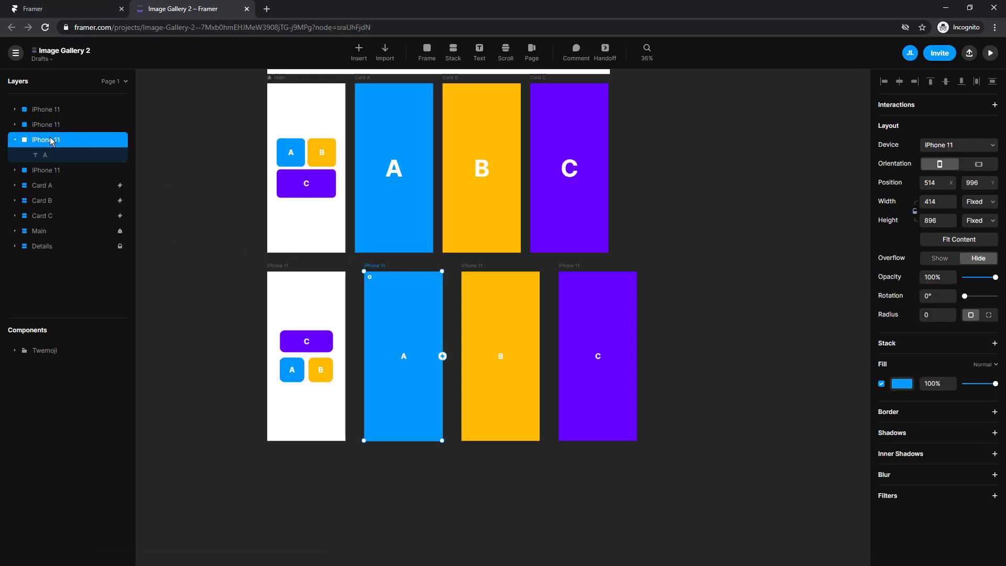
{"action": "double_click", "coordinate": [51, 140]}
{"action": "type", "text": "AAA"}
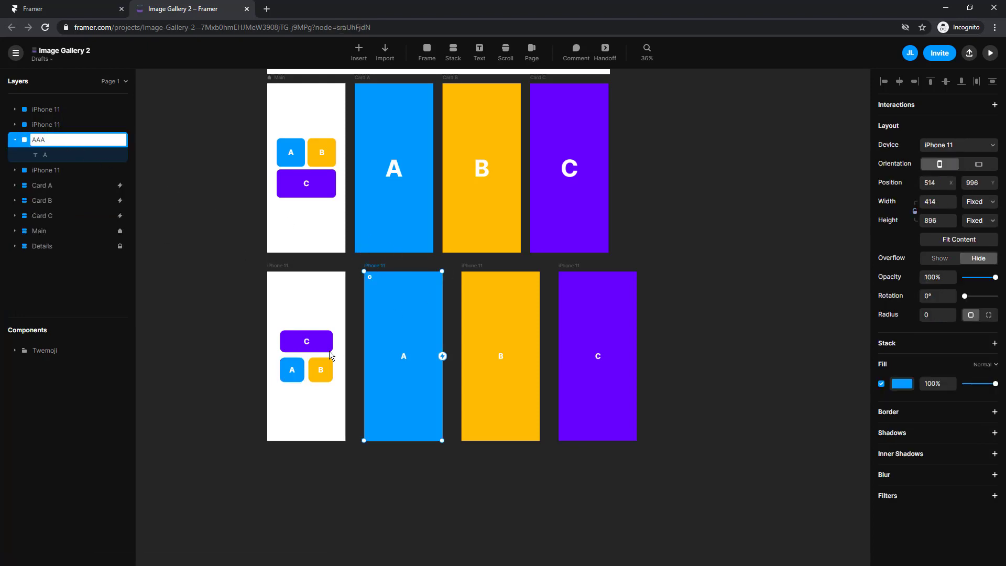
Step: Rename both the yellow square in the new gallery screen and the yellow iPhone 11 screen to BBB
{"action": "left_click", "coordinate": [329, 366]}
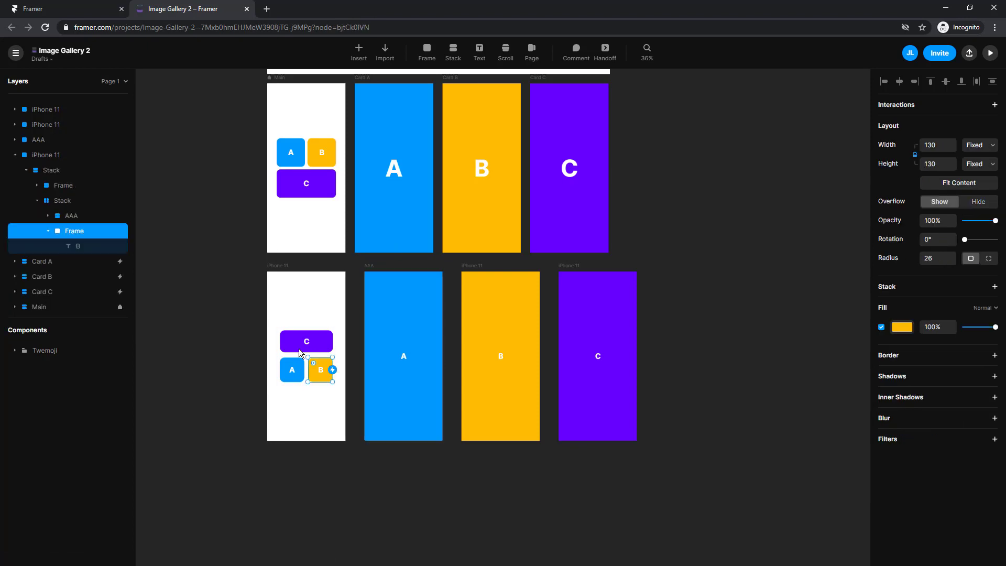
{"action": "double_click", "coordinate": [75, 231]}
{"action": "type", "text": "BBB"}
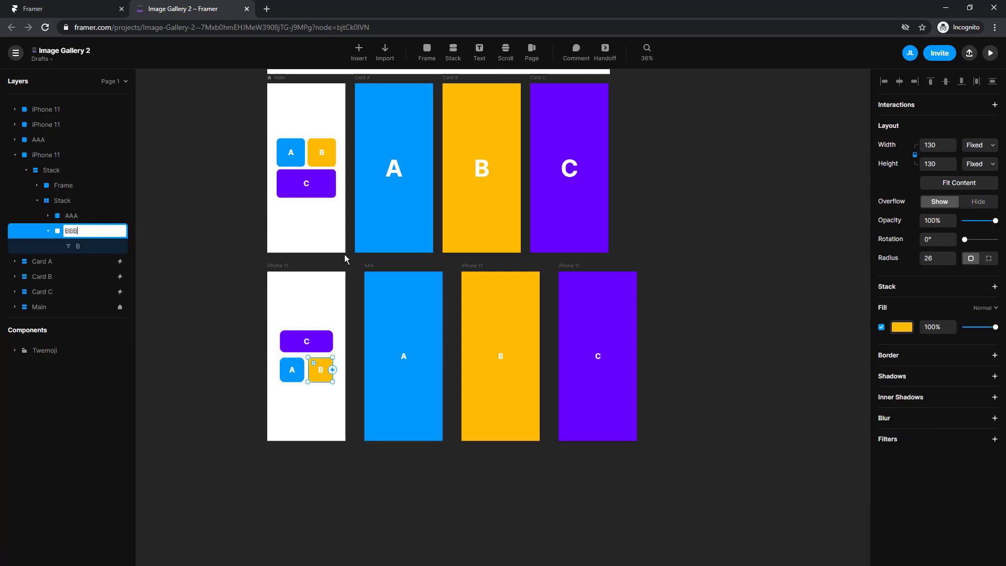
{"action": "left_click", "coordinate": [471, 266]}
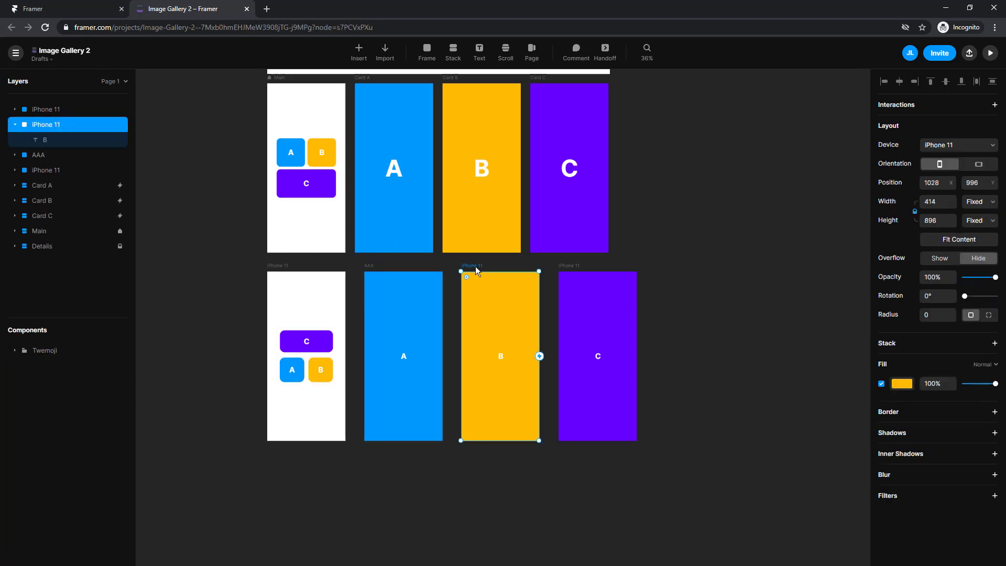
{"action": "double_click", "coordinate": [40, 124]}
{"action": "type", "text": "BBB"}
Step: Rename both the purple iPhone 11 screen and the wide purple frame in the new gallery screen to CCC
{"action": "left_click", "coordinate": [565, 265]}
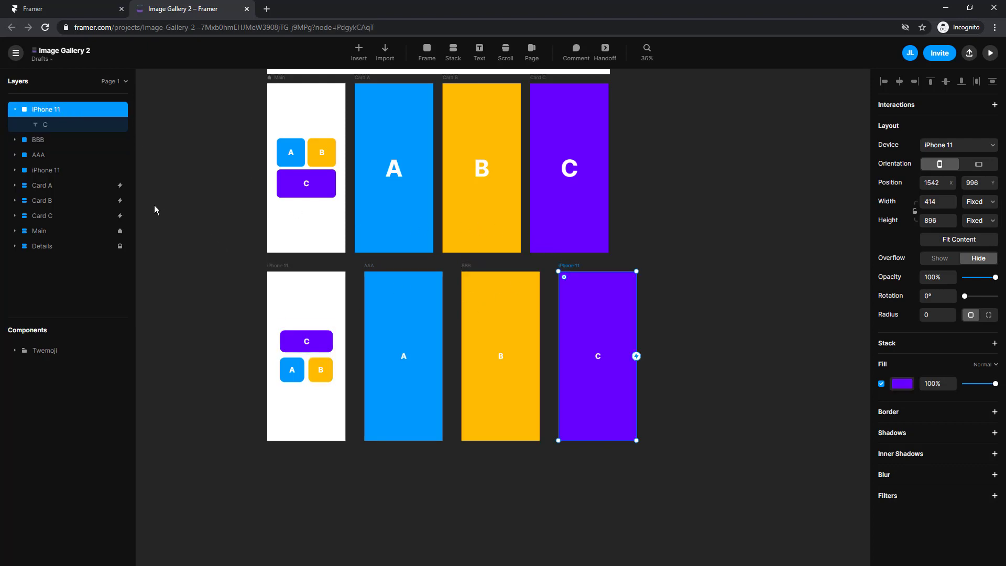
{"action": "double_click", "coordinate": [55, 109]}
{"action": "type", "text": "CCC"}
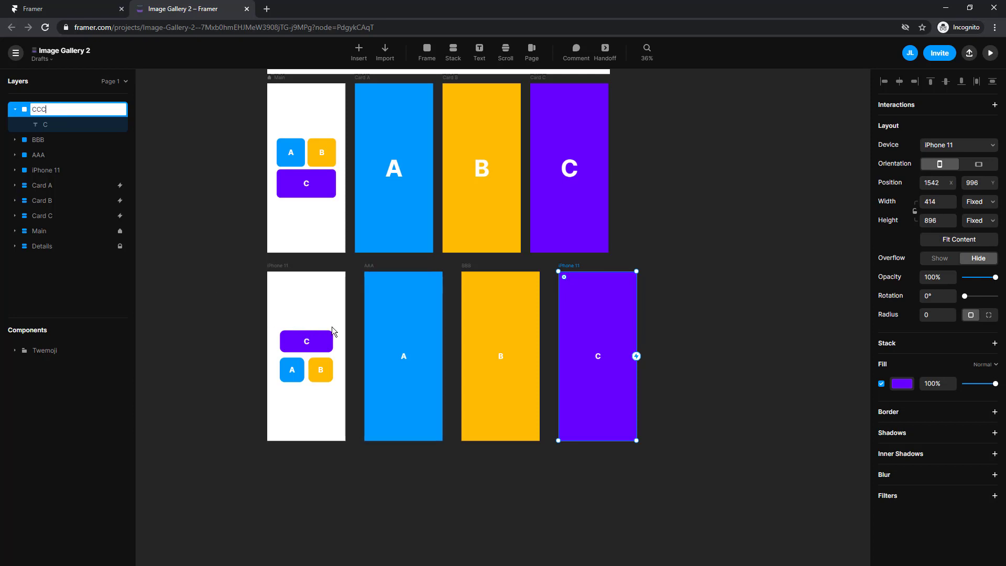
{"action": "left_click", "coordinate": [321, 352]}
{"action": "double_click", "coordinate": [59, 187]}
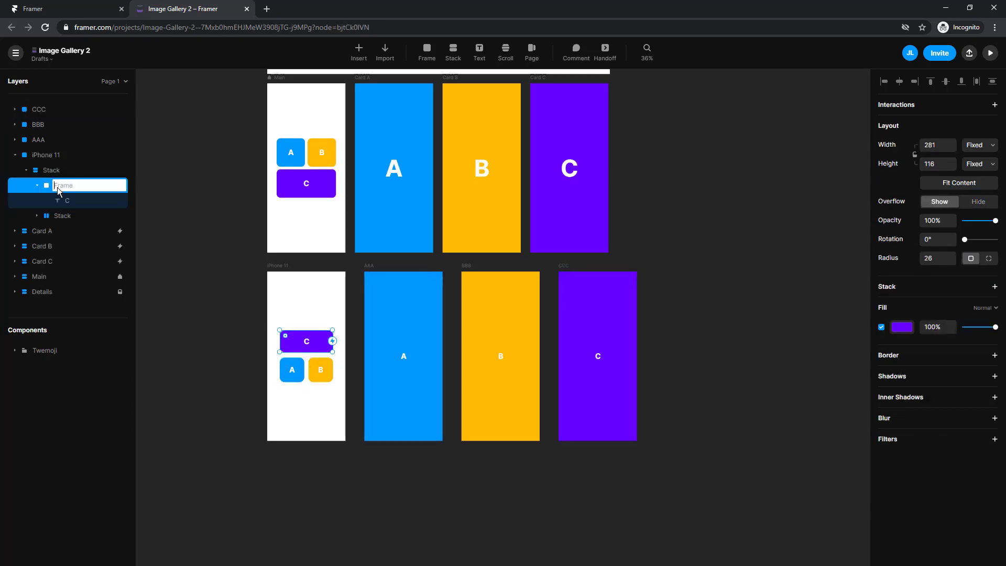
{"action": "type", "text": "CCC"}
{"action": "left_click", "coordinate": [193, 281]}
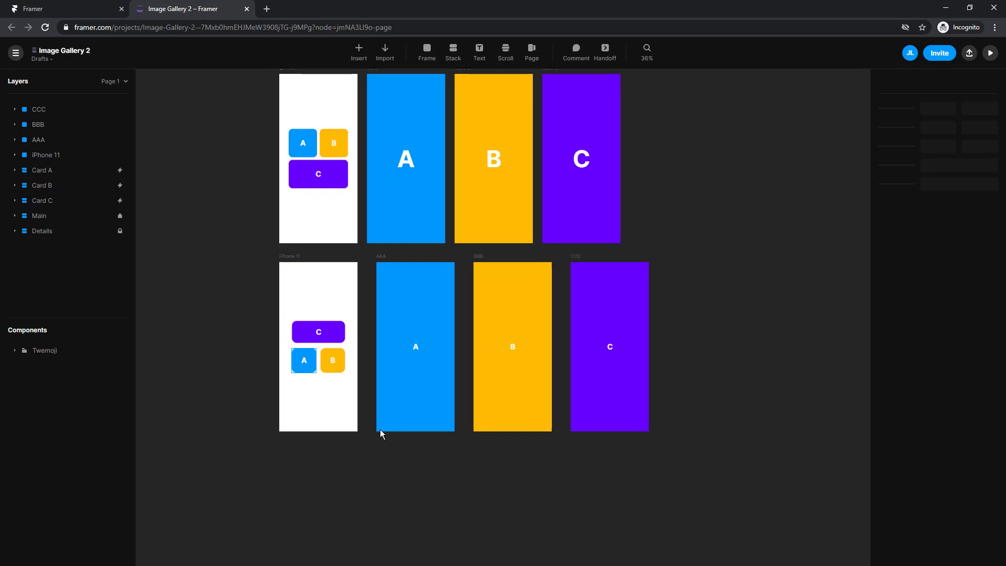
Step: Link the gallery's wide purple frame to the CCC screen with a tap transition of type Magic Motion
{"action": "left_click", "coordinate": [291, 255]}
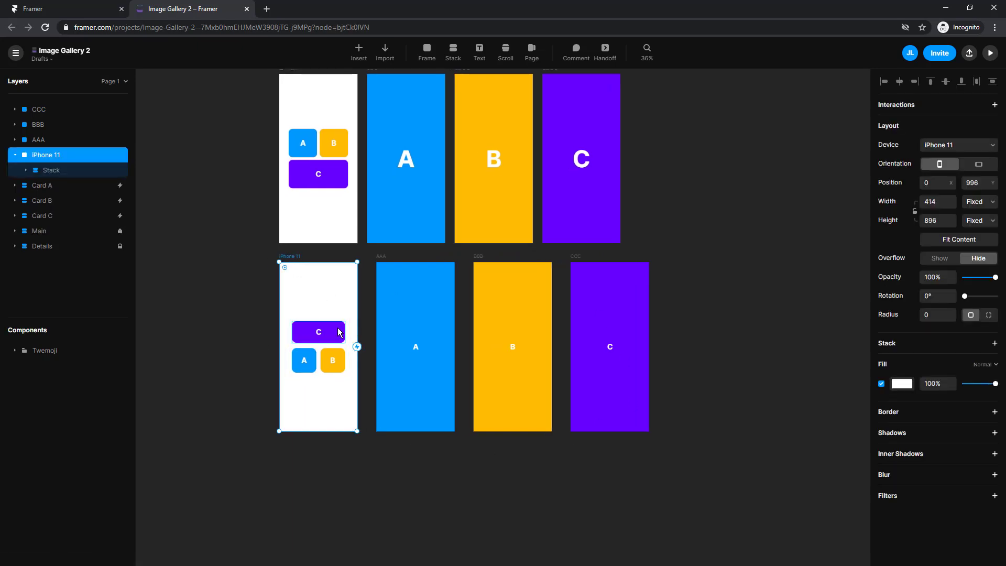
{"action": "left_click", "coordinate": [319, 332]}
{"action": "left_click_drag", "start_coordinate": [346, 332], "coordinate": [615, 363]}
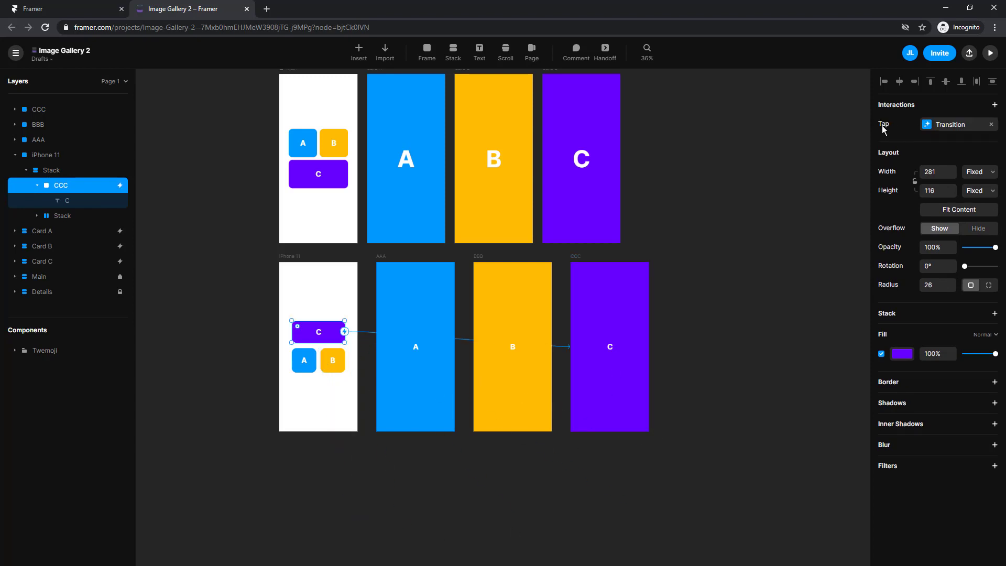
{"action": "left_click", "coordinate": [942, 127]}
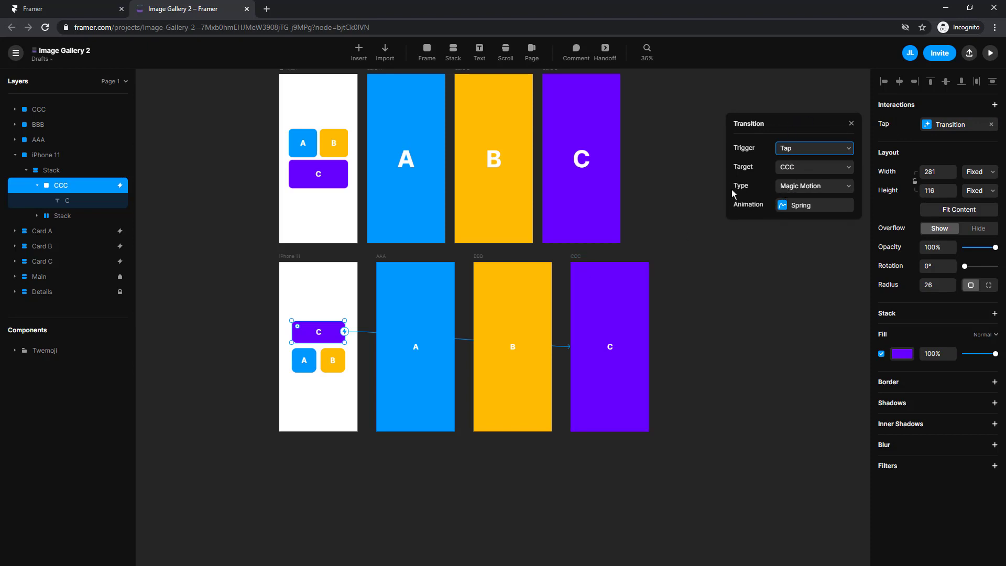
{"action": "left_click", "coordinate": [794, 190]}
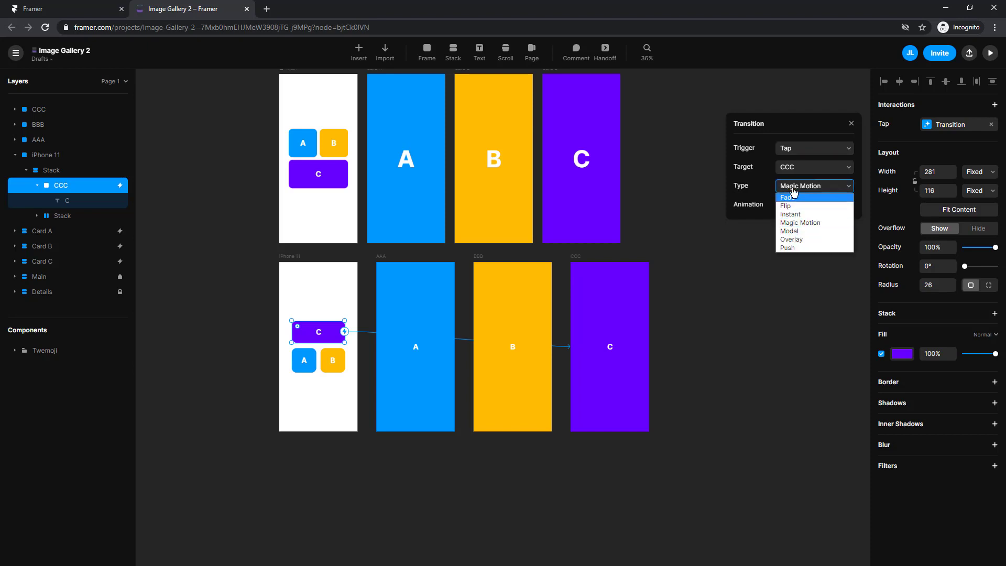
{"action": "left_click", "coordinate": [801, 222]}
{"action": "left_click", "coordinate": [852, 123]}
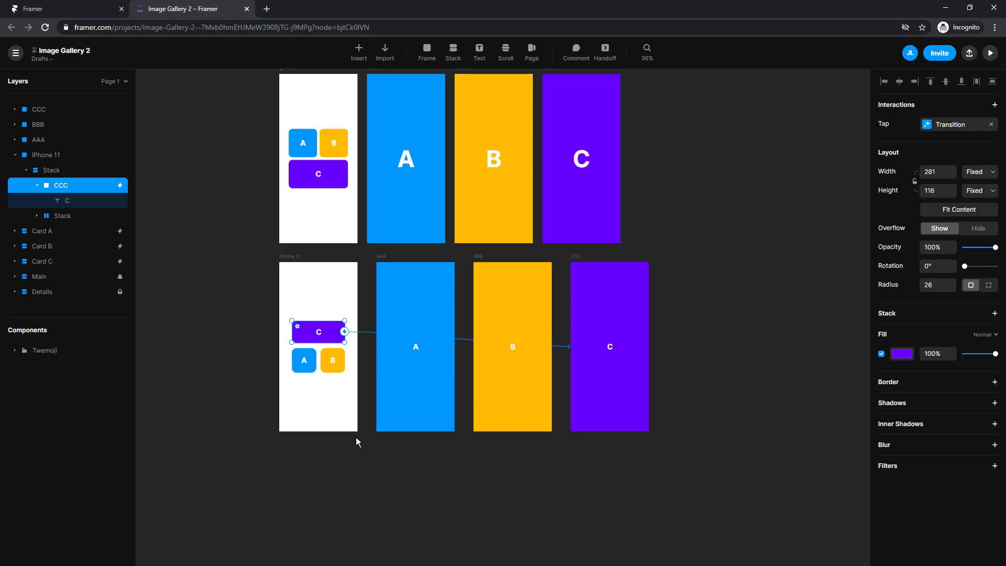
Step: Link the gallery's yellow square to the BBB screen and its blue square to the AAA screen with tap transitions
{"action": "scroll", "coordinate": [335, 450], "scroll_direction": "right", "scroll_amount": 2}
{"action": "left_click", "coordinate": [306, 356]}
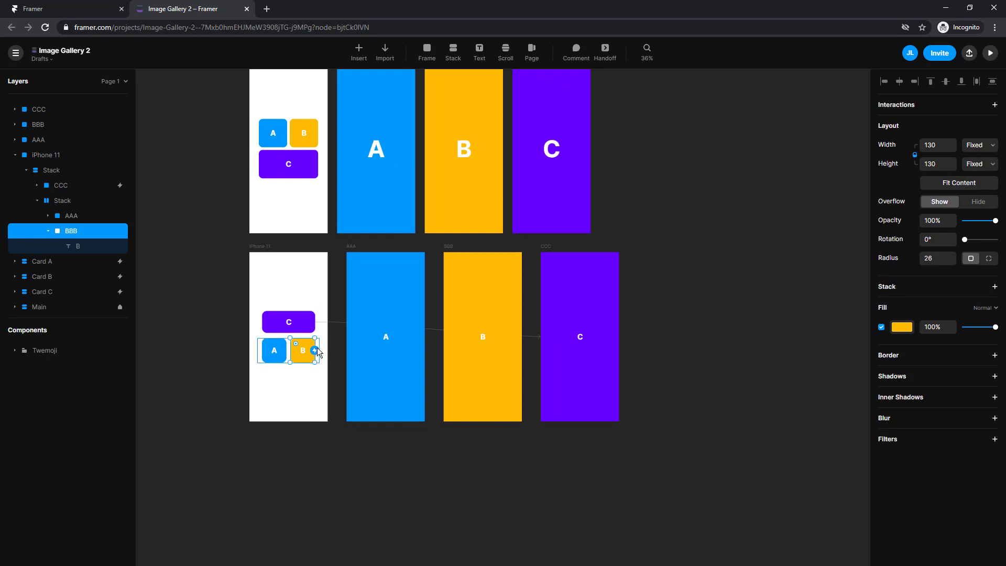
{"action": "mouse_move", "coordinate": [315, 350]}
{"action": "left_mouse_down"}
{"action": "mouse_move", "coordinate": [466, 416]}
{"action": "mouse_move", "coordinate": [499, 370]}
{"action": "left_mouse_up"}
{"action": "left_click", "coordinate": [267, 361]}
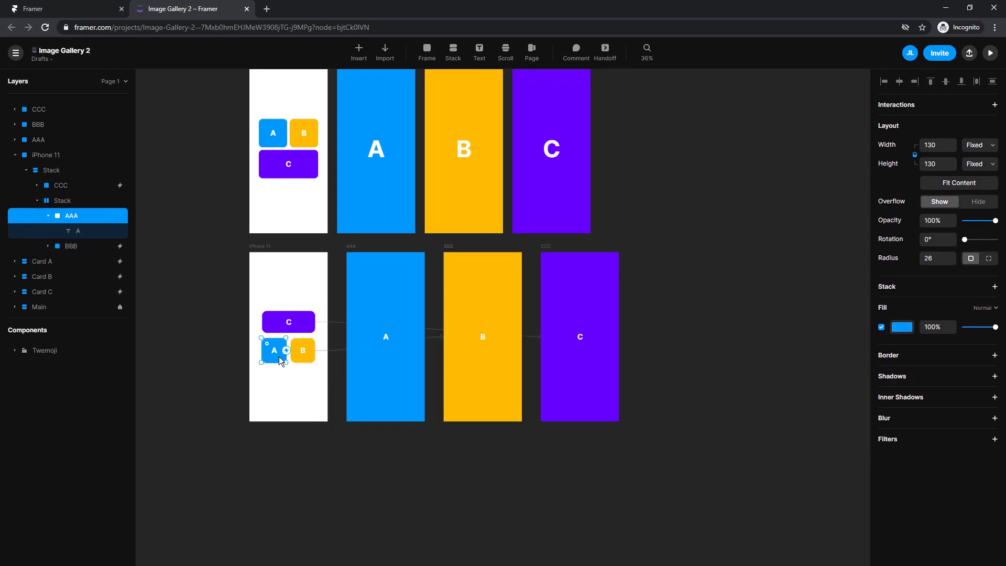
{"action": "left_click_drag", "start_coordinate": [286, 350], "coordinate": [398, 414]}
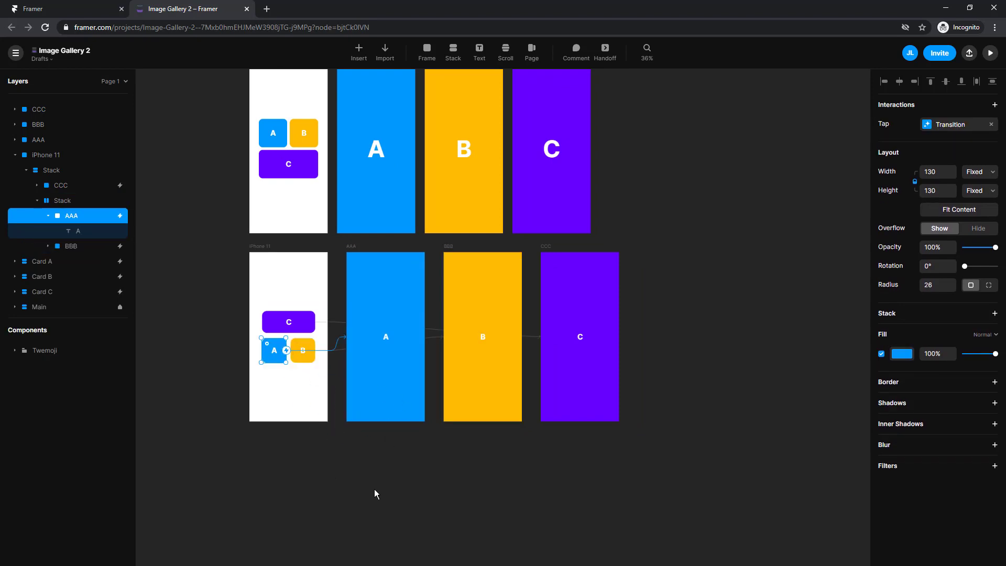
Step: Link the AAA, BBB and CCC screens back to the new gallery screen with tap transitions
{"action": "left_click", "coordinate": [350, 244]}
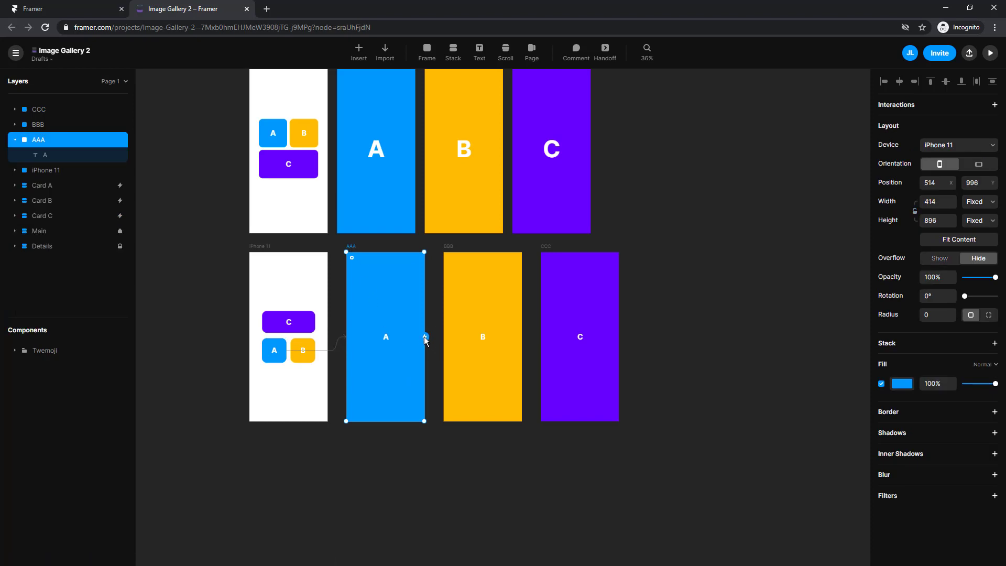
{"action": "left_click_drag", "start_coordinate": [426, 340], "coordinate": [278, 392]}
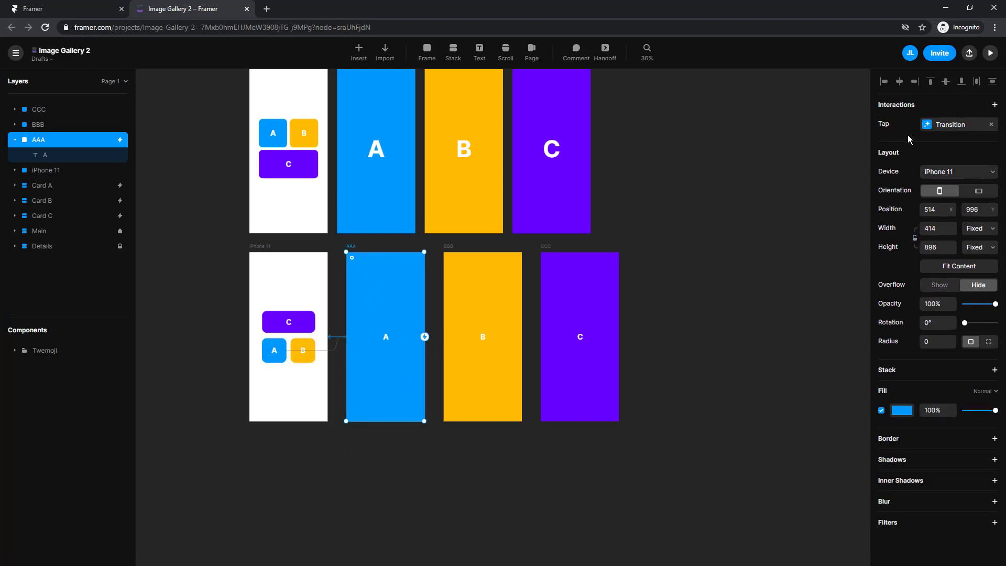
{"action": "left_click", "coordinate": [507, 315]}
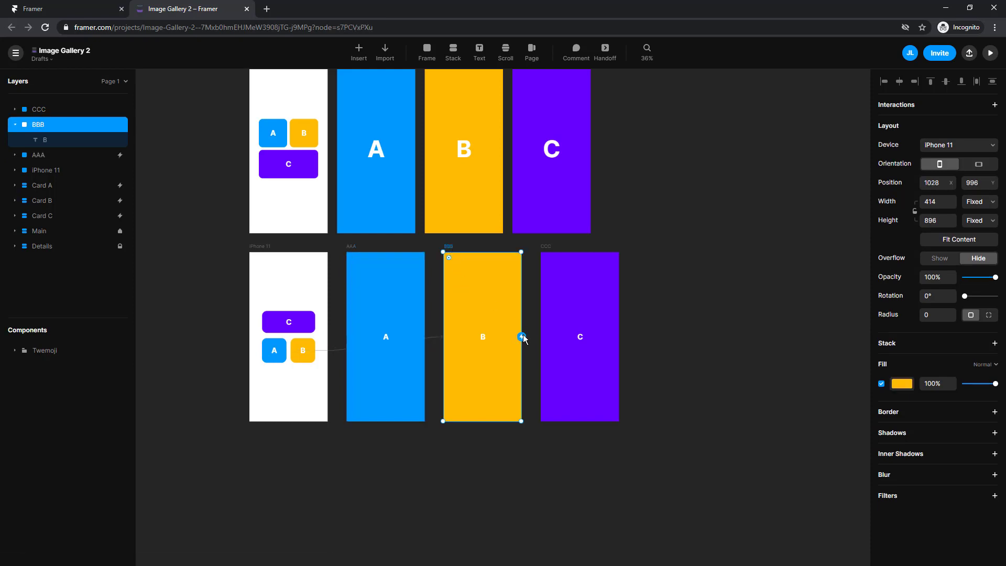
{"action": "left_click_drag", "start_coordinate": [525, 338], "coordinate": [274, 370]}
{"action": "left_click", "coordinate": [593, 313]}
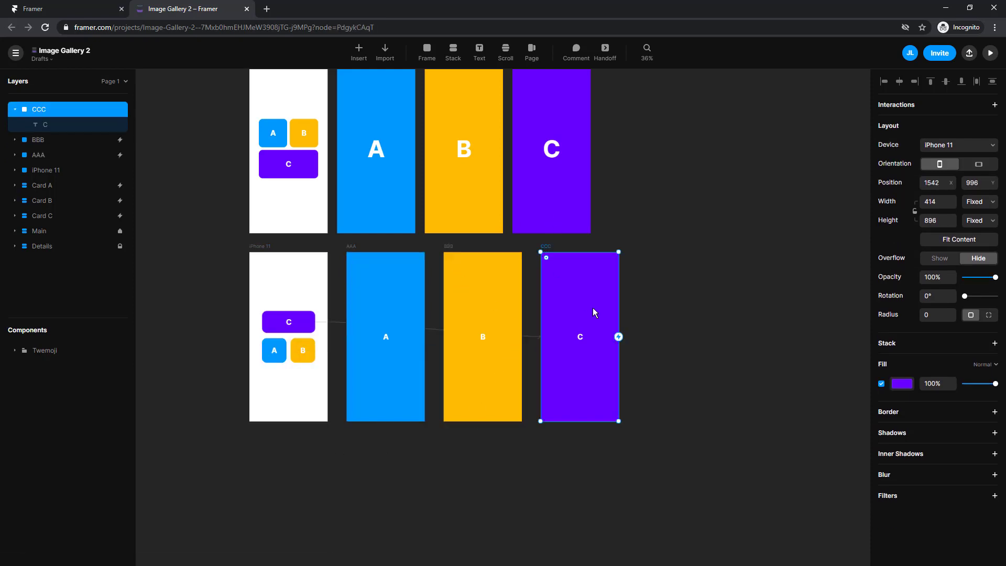
{"action": "left_click_drag", "start_coordinate": [619, 337], "coordinate": [283, 379]}
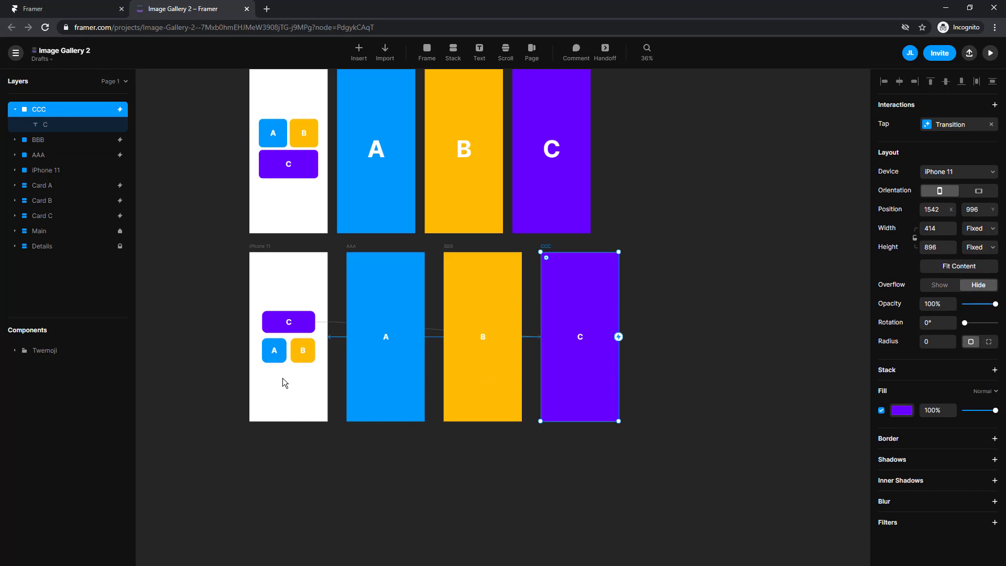
Step: Preview the new gallery screen and test the transitions to and from C, A and B
{"action": "left_click", "coordinate": [256, 246]}
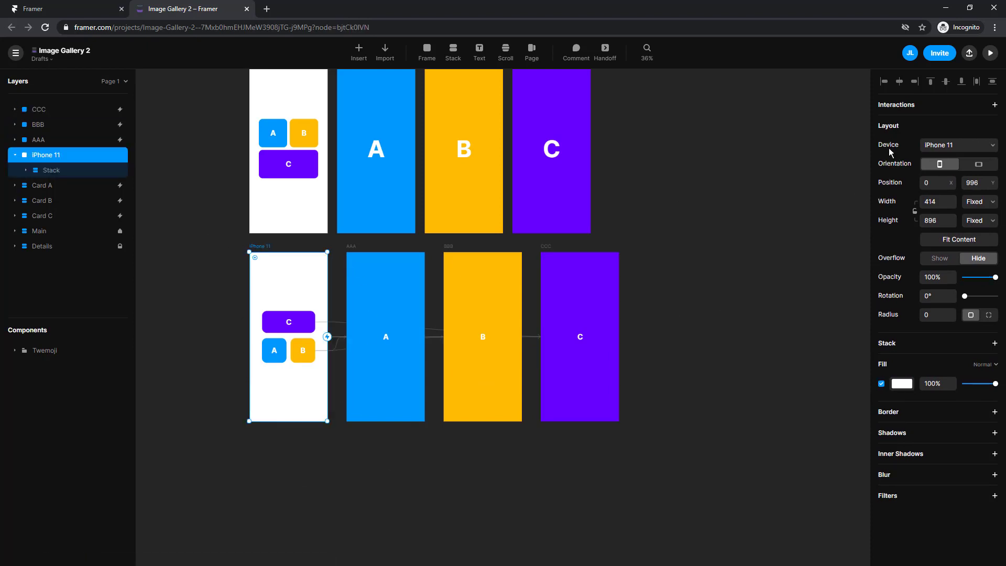
{"action": "left_click", "coordinate": [990, 53]}
{"action": "left_click", "coordinate": [795, 193]}
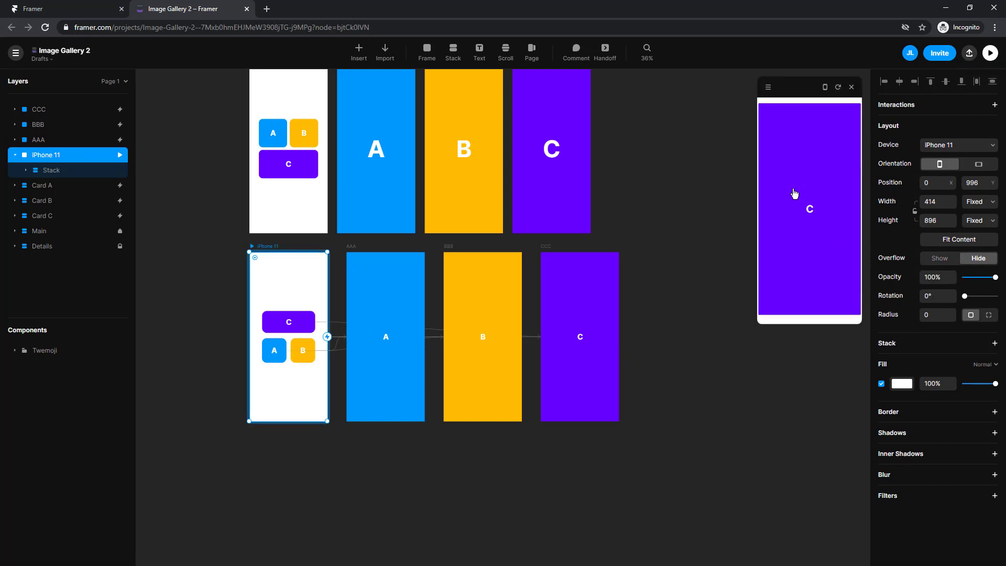
{"action": "left_click", "coordinate": [797, 164]}
{"action": "left_click", "coordinate": [790, 231]}
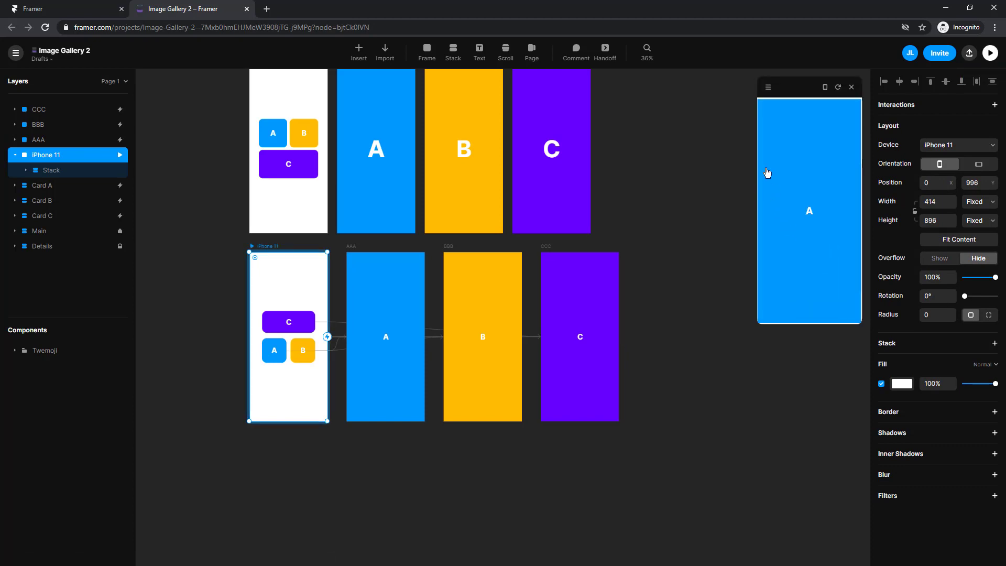
{"action": "left_click", "coordinate": [766, 171]}
{"action": "left_click", "coordinate": [828, 229]}
{"action": "left_click", "coordinate": [782, 143]}
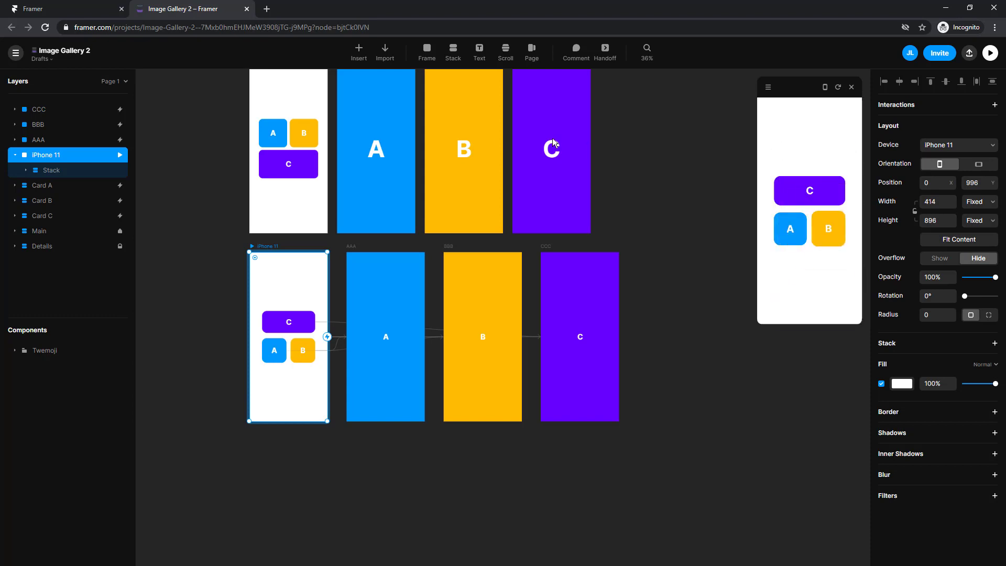
Step: Preview the original Main screen and test its card A transition and return for comparison
{"action": "scroll", "coordinate": [275, 190], "scroll_direction": "up", "scroll_amount": 5}
{"action": "left_click", "coordinate": [273, 192]}
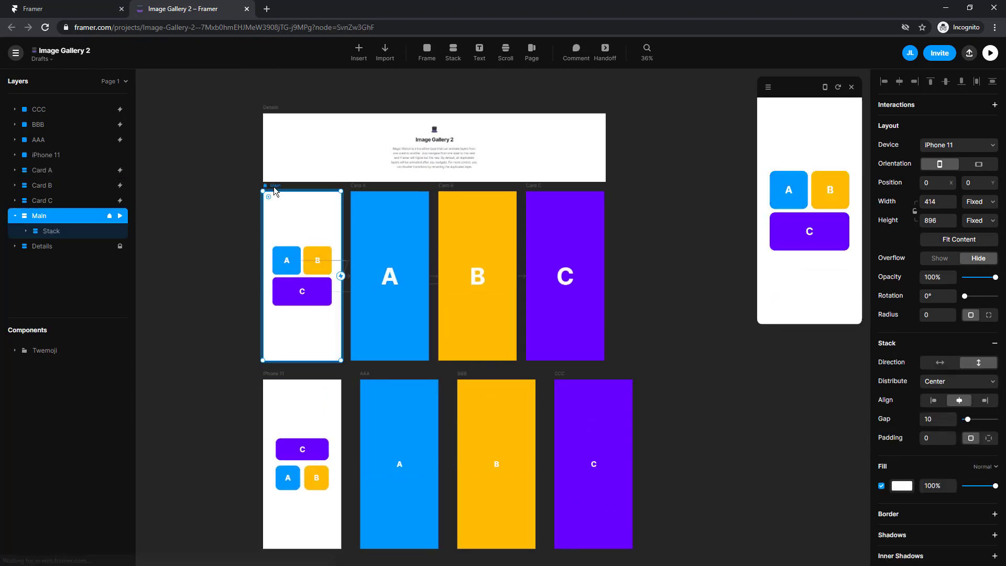
{"action": "left_click", "coordinate": [788, 190]}
{"action": "left_click", "coordinate": [785, 164]}
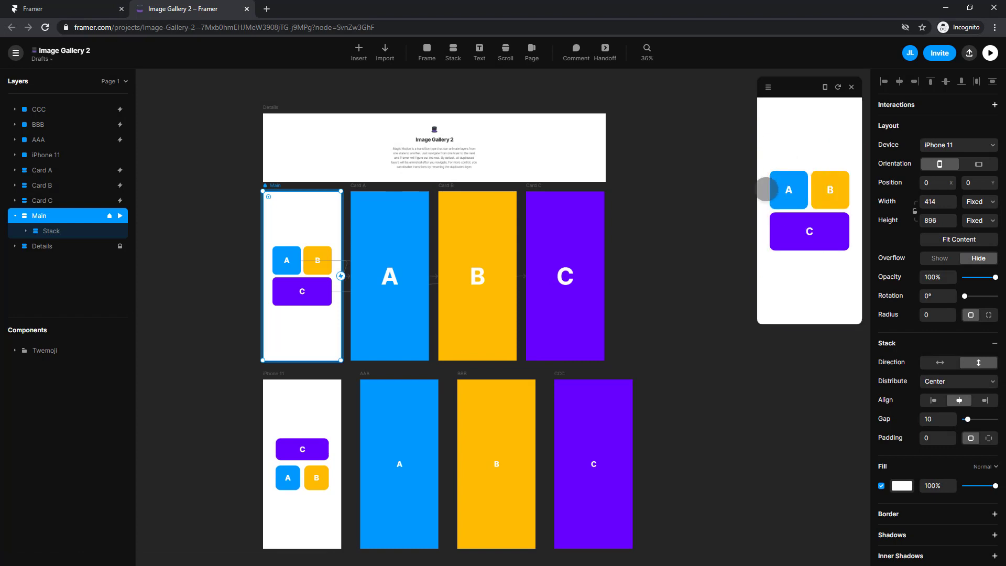
{"action": "left_click_drag", "start_coordinate": [663, 322], "coordinate": [648, 287]}
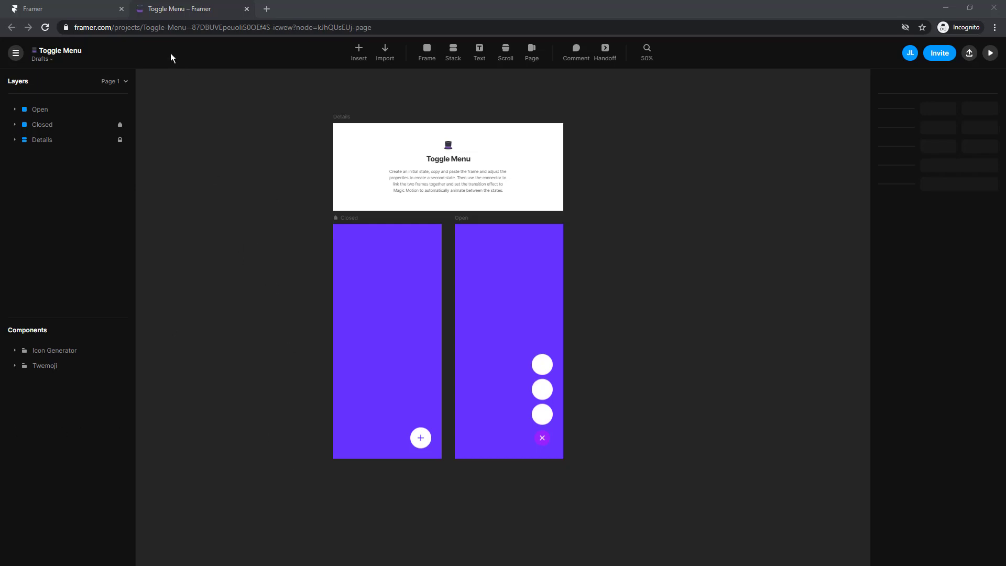
Step: Preview the Toggle Menu example from its Closed screen, open and close the menu twice, and close the preview
{"action": "left_click", "coordinate": [990, 53]}
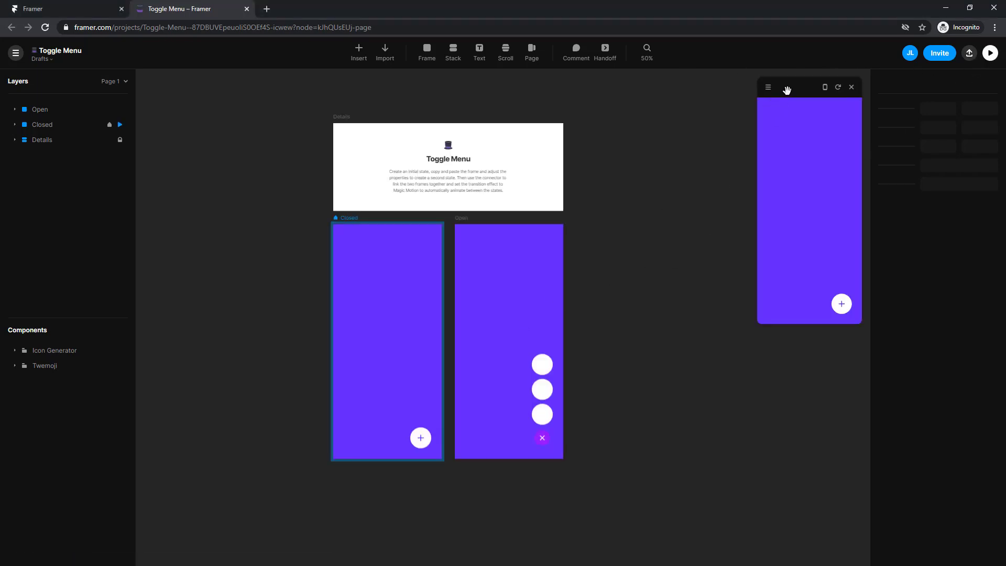
{"action": "left_click", "coordinate": [841, 304]}
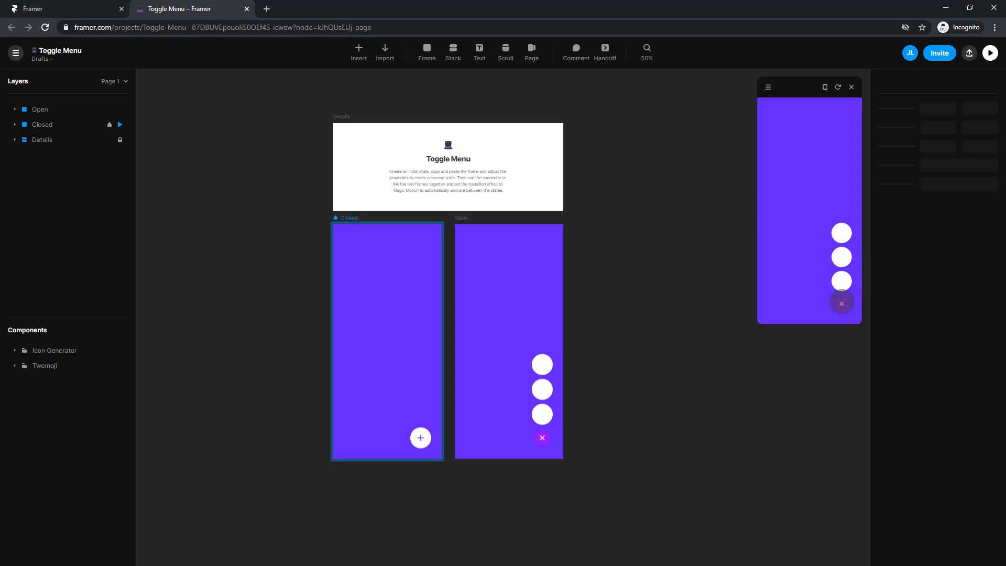
{"action": "left_click", "coordinate": [842, 305]}
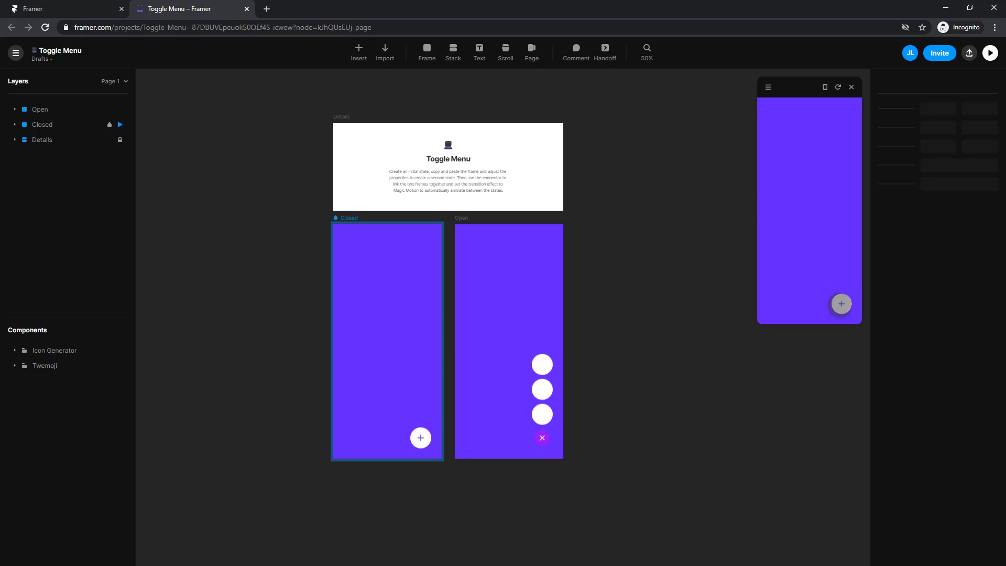
{"action": "left_click", "coordinate": [841, 304]}
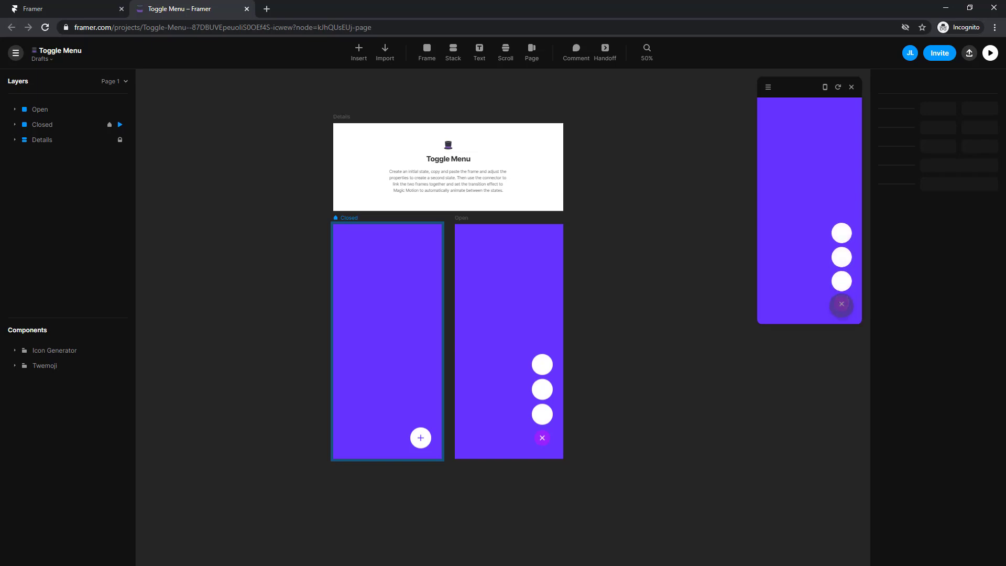
{"action": "left_click", "coordinate": [842, 304]}
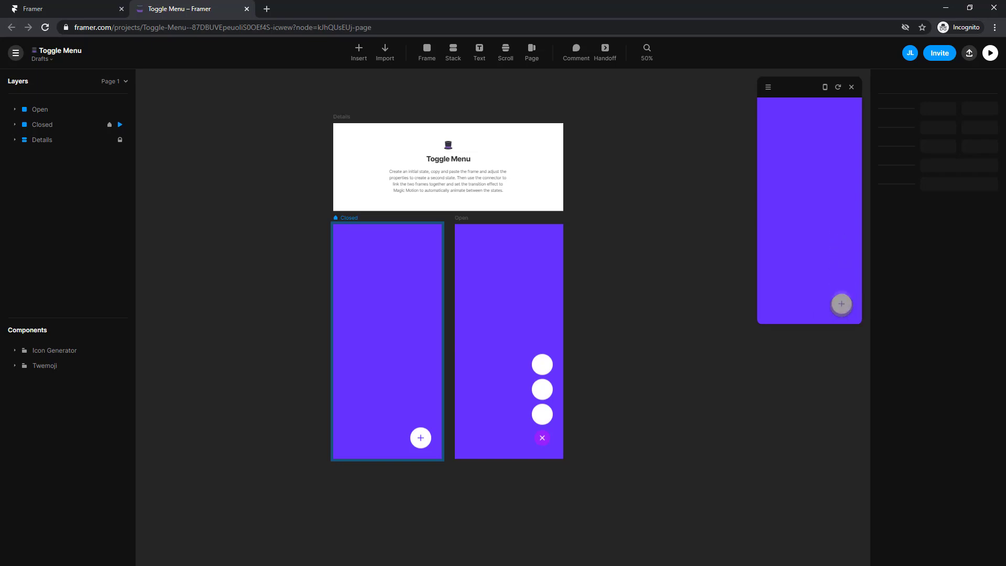
{"action": "left_click", "coordinate": [851, 87]}
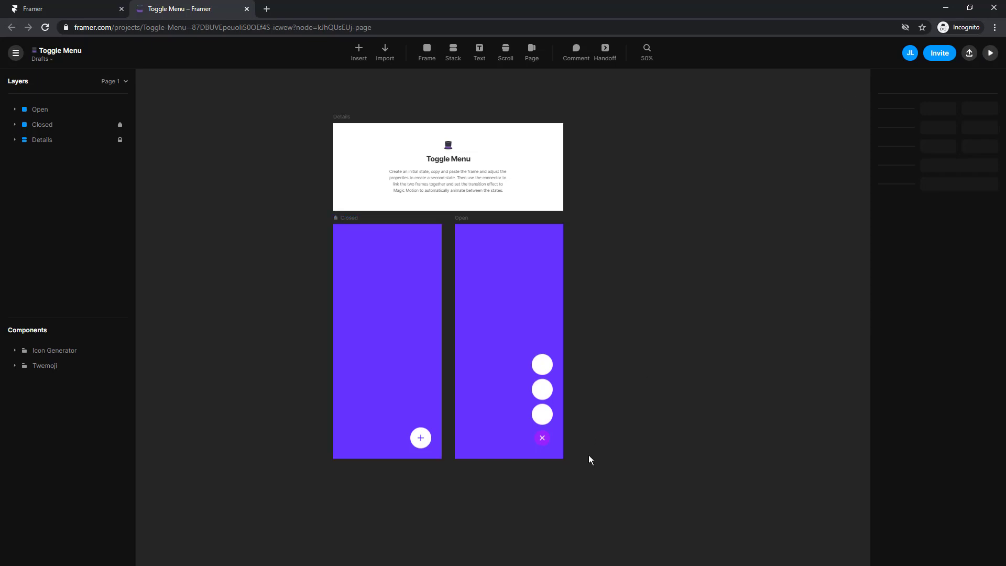
Step: Add a new iPhone 11 frame directly below the Closed screen
{"action": "scroll", "coordinate": [589, 455], "scroll_direction": "down", "scroll_amount": 3}
{"action": "scroll", "coordinate": [589, 454], "scroll_direction": "right", "scroll_amount": 3}
{"action": "scroll", "coordinate": [346, 429], "scroll_direction": "down", "scroll_amount": 1}
{"action": "scroll", "coordinate": [346, 430], "scroll_direction": "left", "scroll_amount": 1}
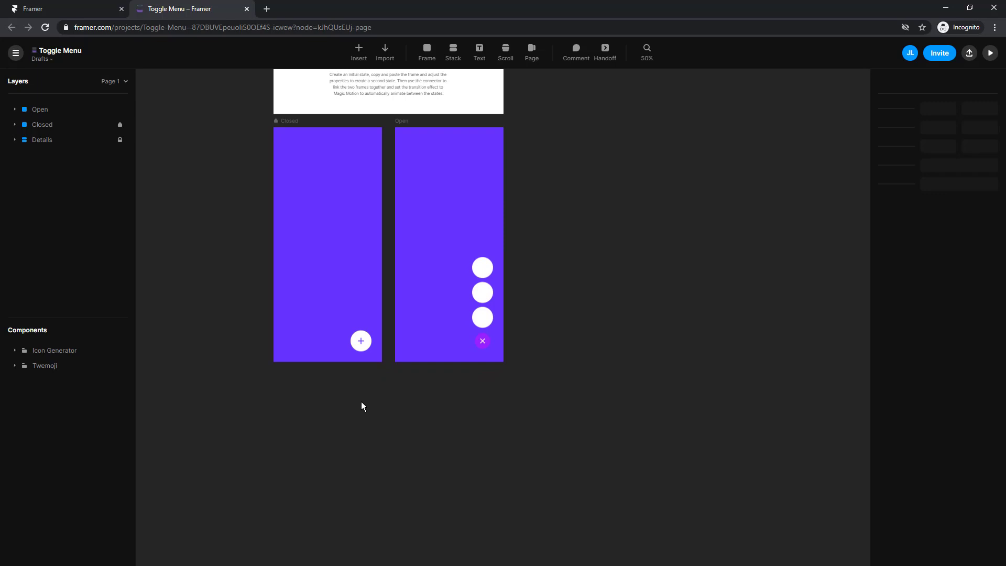
{"action": "key", "text": "f"}
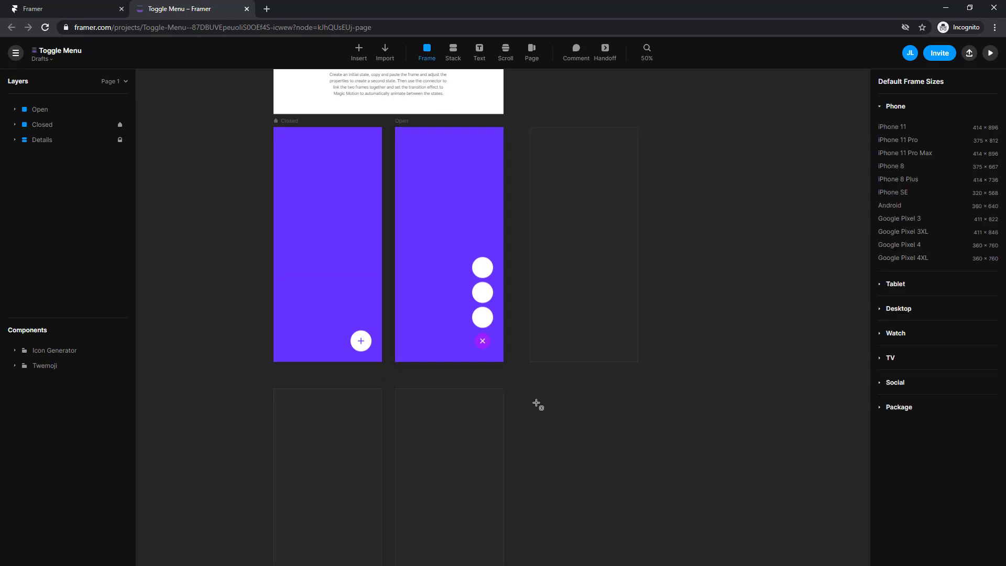
{"action": "left_click", "coordinate": [322, 436]}
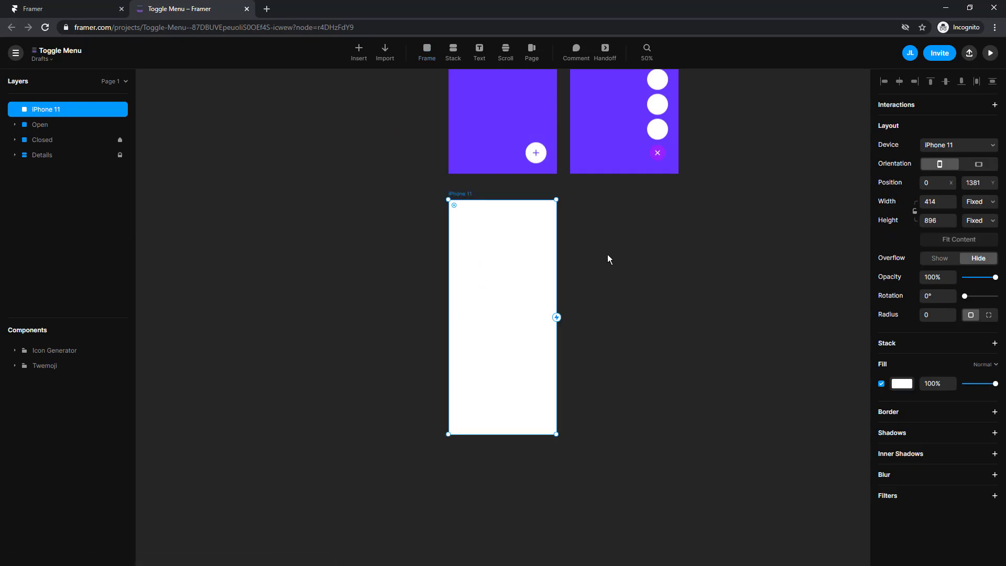
Step: Draw a circle about 124 by 124, horizontally centred in the lower half of the new iPhone 11 screen
{"action": "scroll", "coordinate": [525, 315], "scroll_direction": "right", "scroll_amount": 3}
{"action": "scroll", "coordinate": [524, 314], "scroll_direction": "up", "scroll_amount": 2}
{"action": "left_click", "coordinate": [432, 294]}
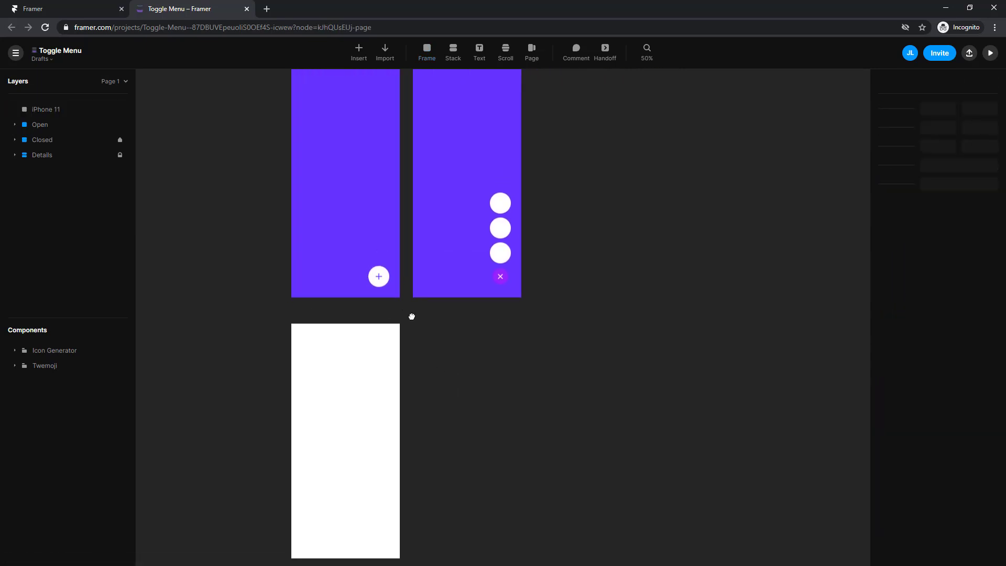
{"action": "left_click_drag", "start_coordinate": [412, 317], "coordinate": [404, 308]}
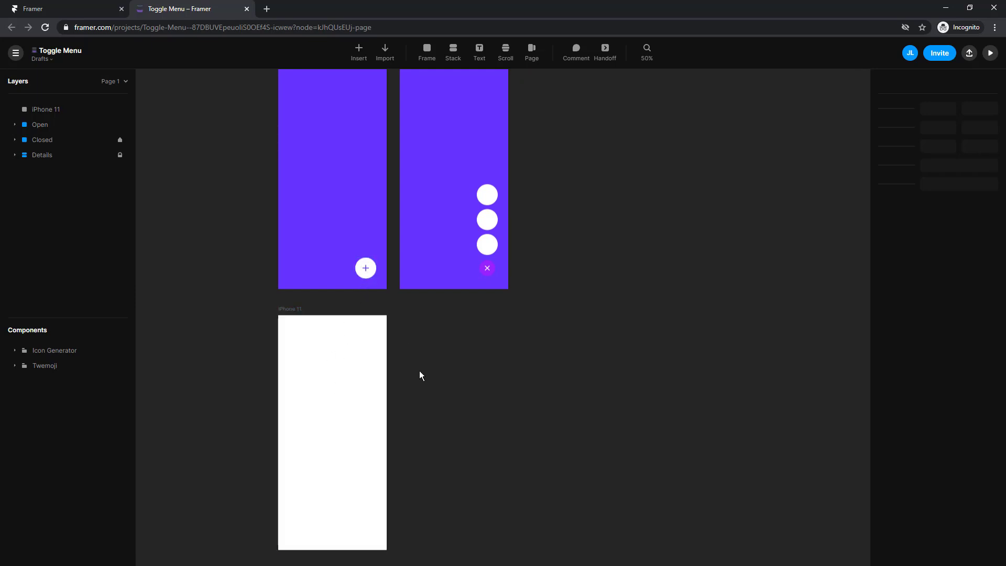
{"action": "left_click_drag", "start_coordinate": [419, 370], "coordinate": [422, 329]}
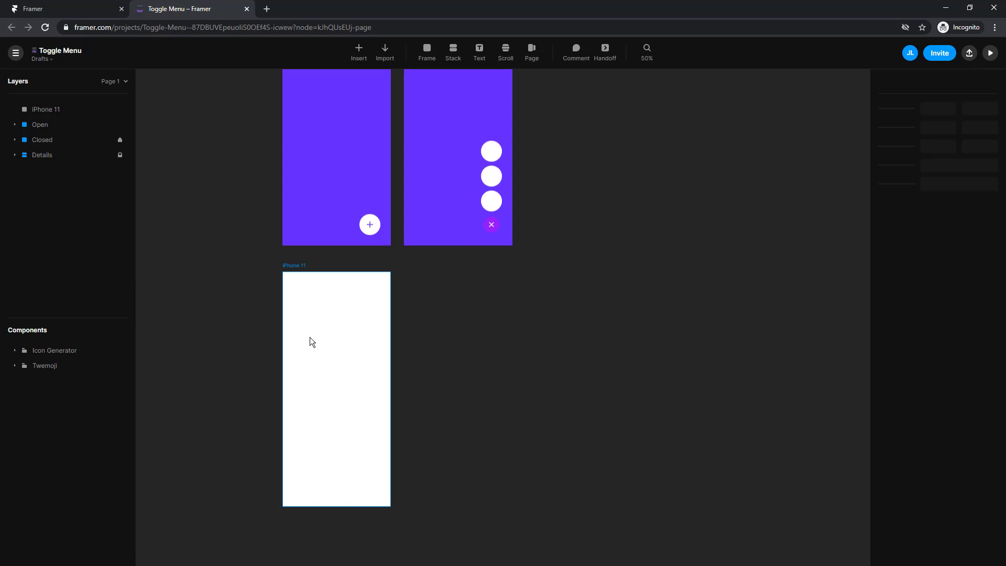
{"action": "key", "text": "f"}
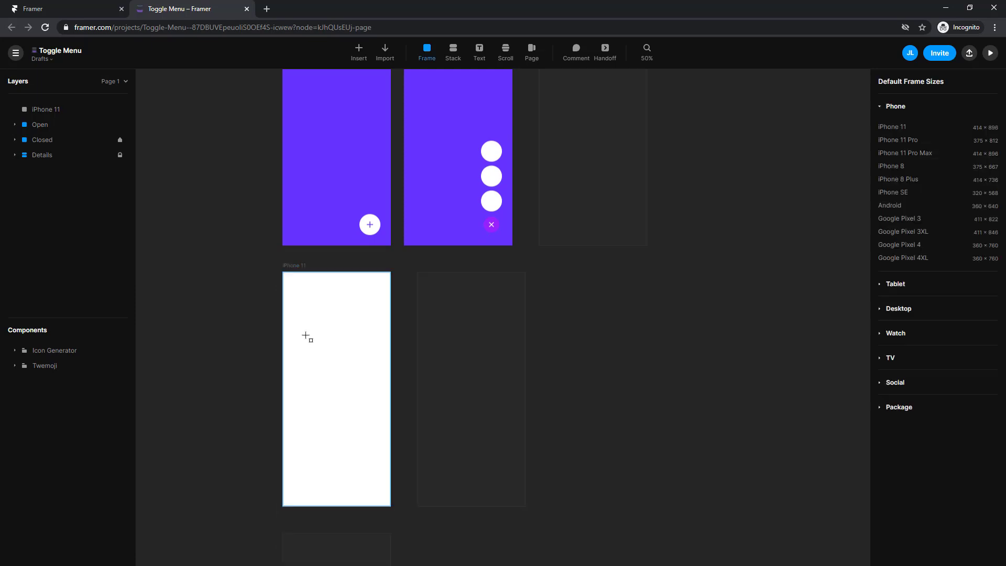
{"action": "left_click_drag", "start_coordinate": [318, 334], "coordinate": [337, 420]}
{"action": "left_click", "coordinate": [354, 414]}
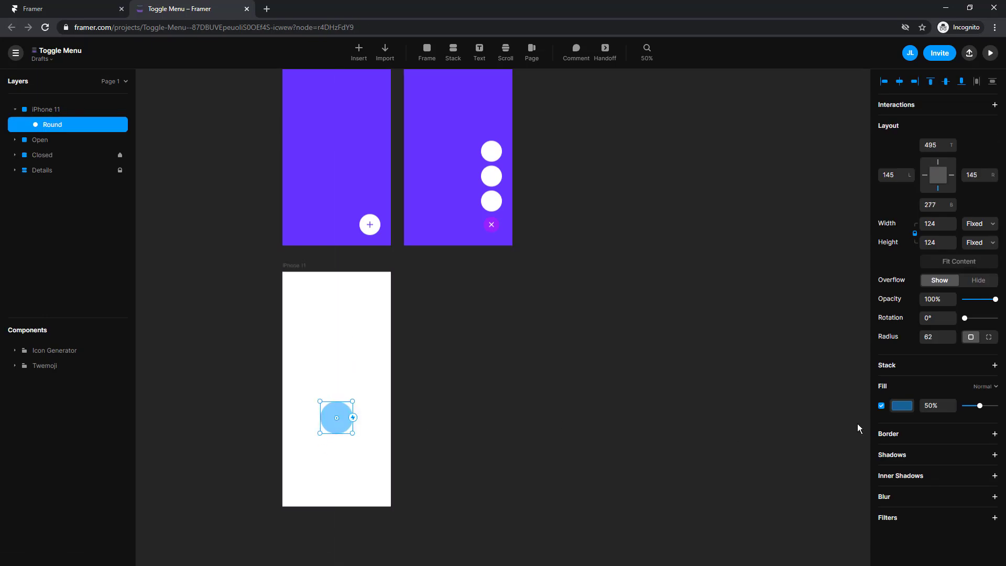
Step: Change the circle's solid fill colour to blue #0015FF
{"action": "left_click", "coordinate": [900, 406]}
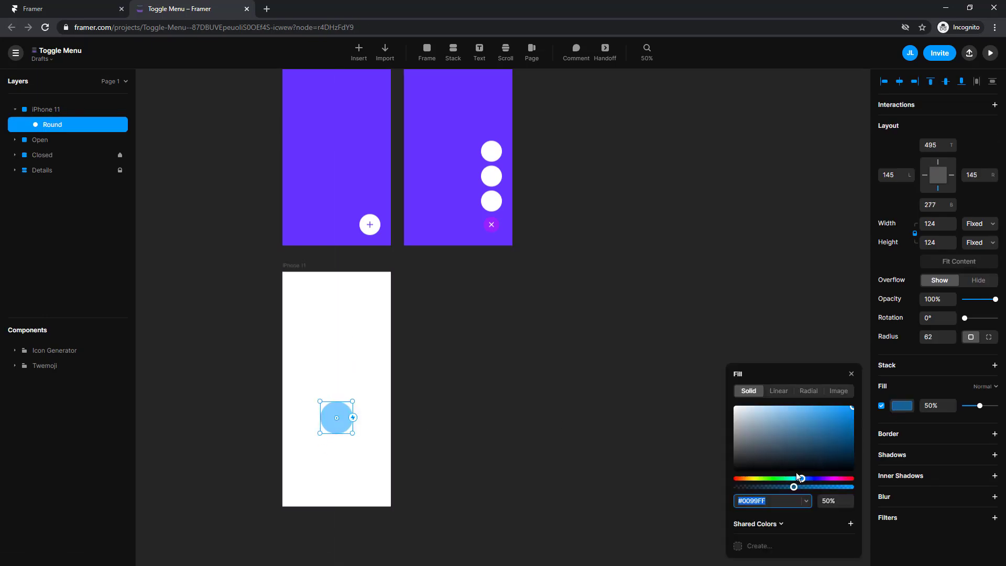
{"action": "mouse_move", "coordinate": [807, 477]}
{"action": "left_mouse_down"}
{"action": "mouse_move", "coordinate": [838, 476]}
{"action": "mouse_move", "coordinate": [813, 475]}
{"action": "left_mouse_up"}
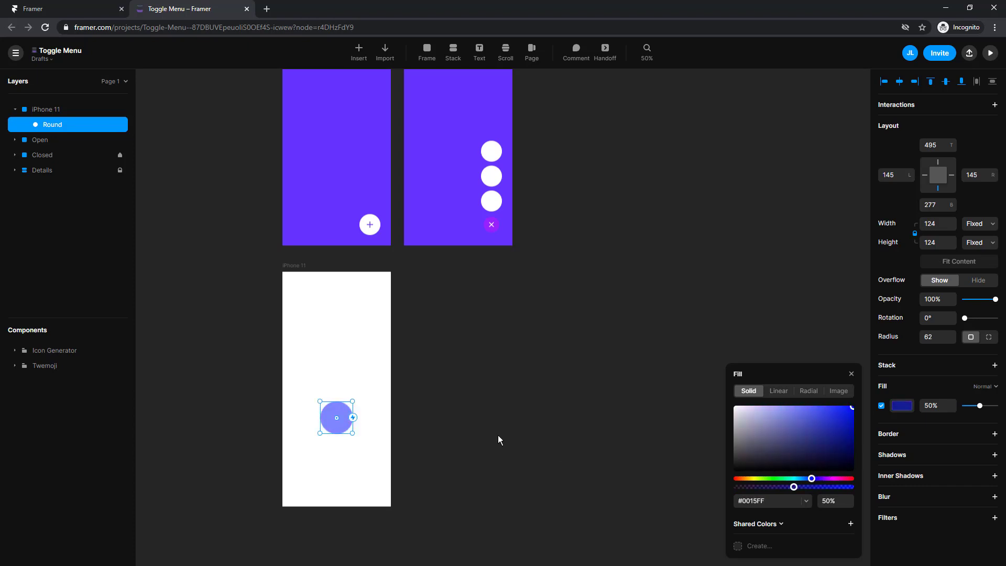
{"action": "left_click", "coordinate": [420, 371]}
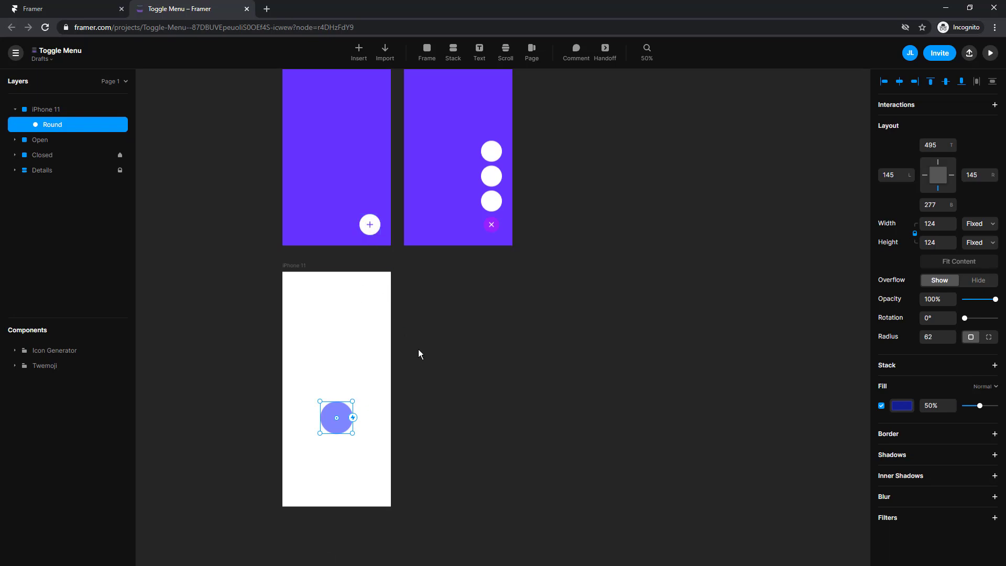
Step: Find "icon" among the insertable components and insert an Icon Set icon in the centre of the circle
{"action": "left_click", "coordinate": [359, 52]}
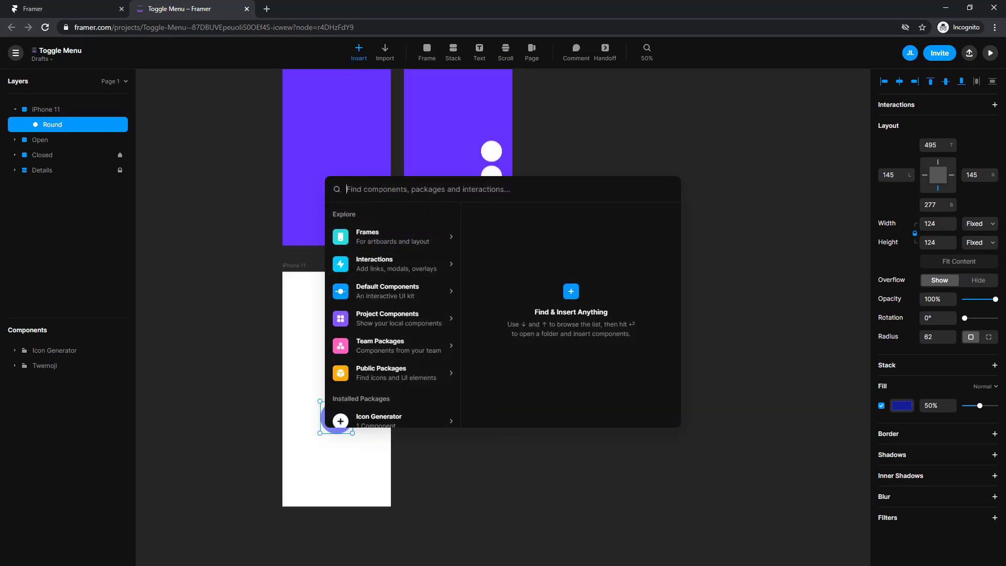
{"action": "type", "text": "icon"}
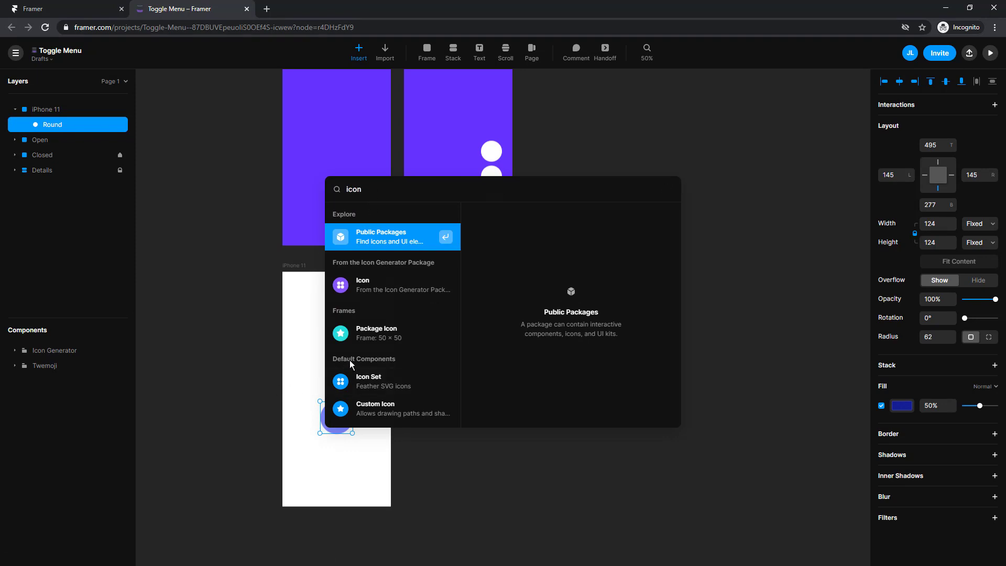
{"action": "left_click", "coordinate": [370, 383]}
{"action": "left_click", "coordinate": [640, 226]}
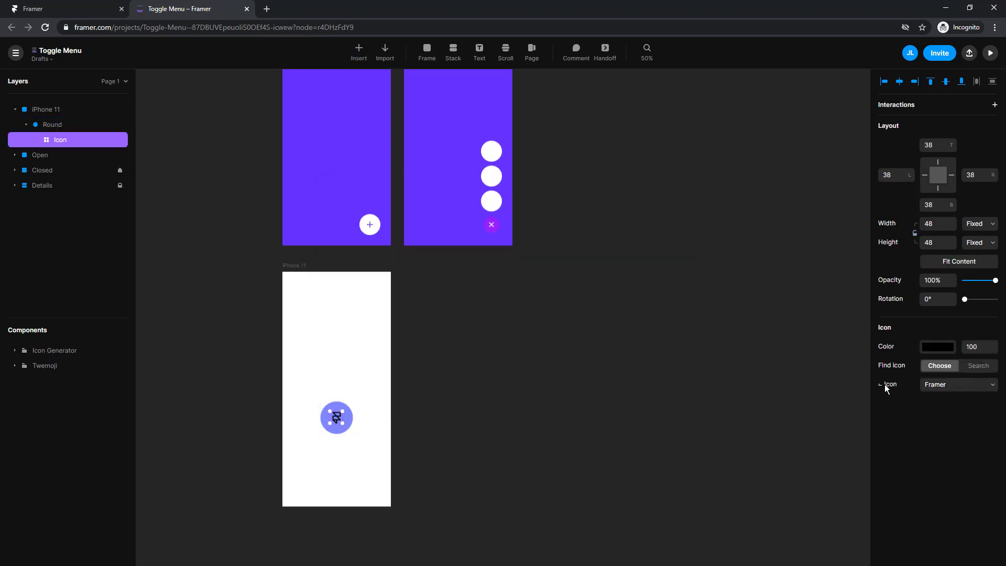
{"action": "left_click", "coordinate": [940, 387]}
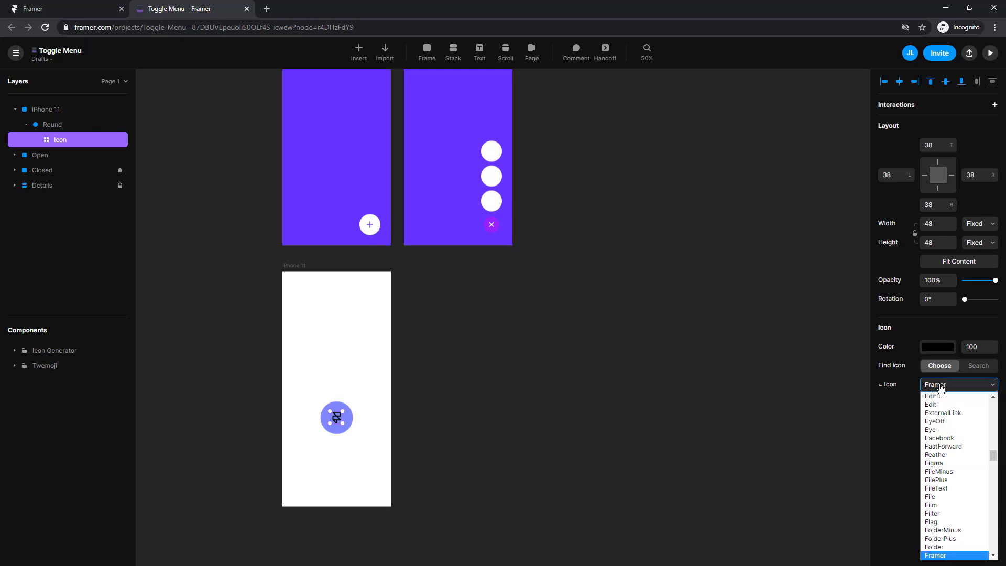
{"action": "mouse_move", "coordinate": [994, 456]}
{"action": "left_mouse_down"}
{"action": "mouse_move", "coordinate": [994, 548]}
{"action": "mouse_move", "coordinate": [993, 457]}
{"action": "left_mouse_up"}
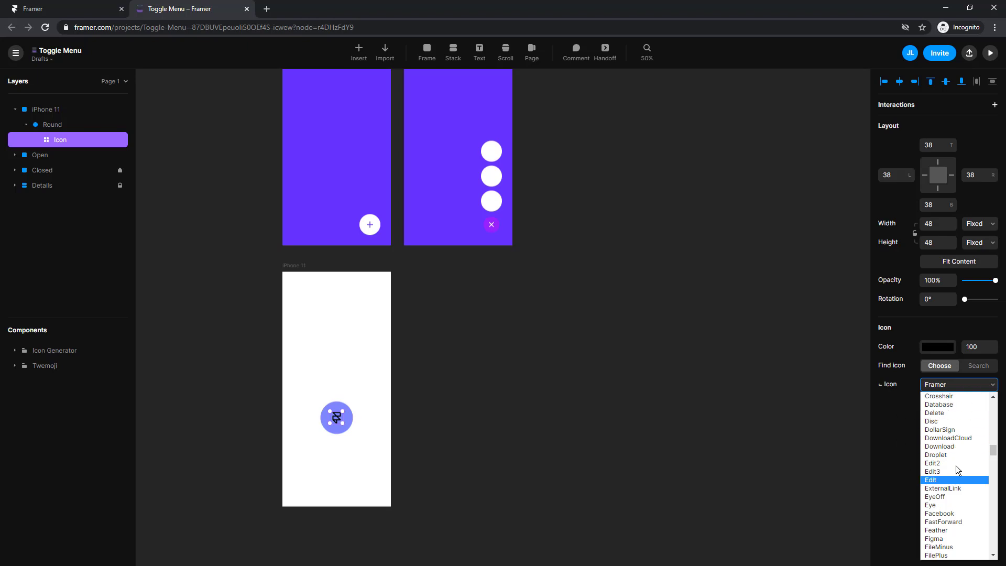
{"action": "scroll", "coordinate": [994, 419], "scroll_direction": "down", "scroll_amount": 10}
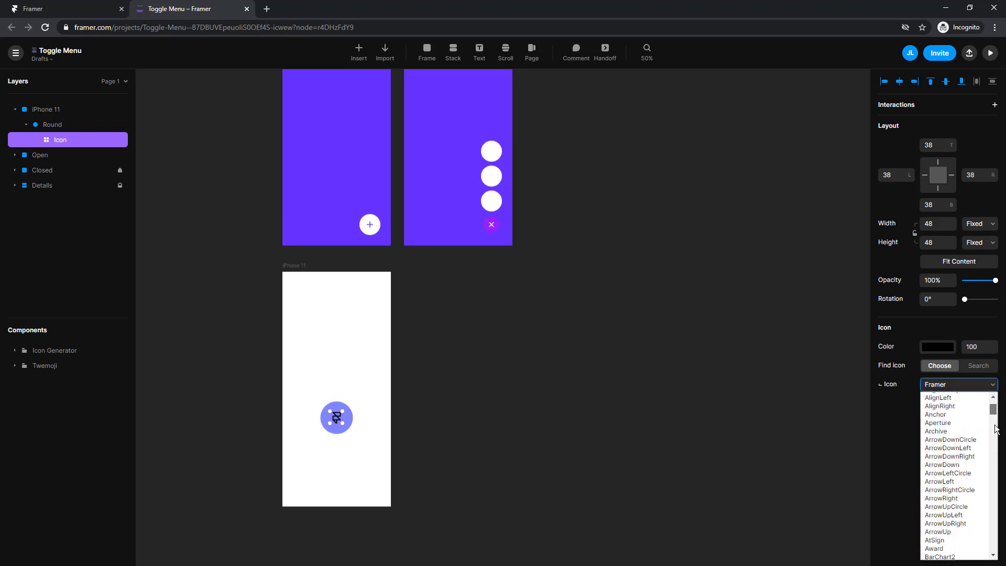
{"action": "scroll", "coordinate": [992, 425], "scroll_direction": "up", "scroll_amount": 10}
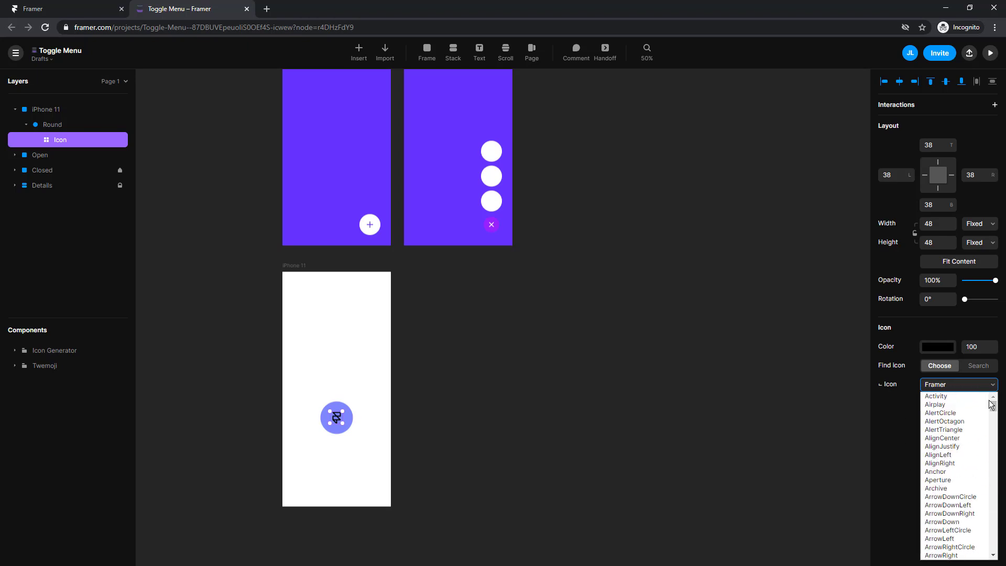
{"action": "left_click_drag", "start_coordinate": [997, 412], "coordinate": [995, 520]}
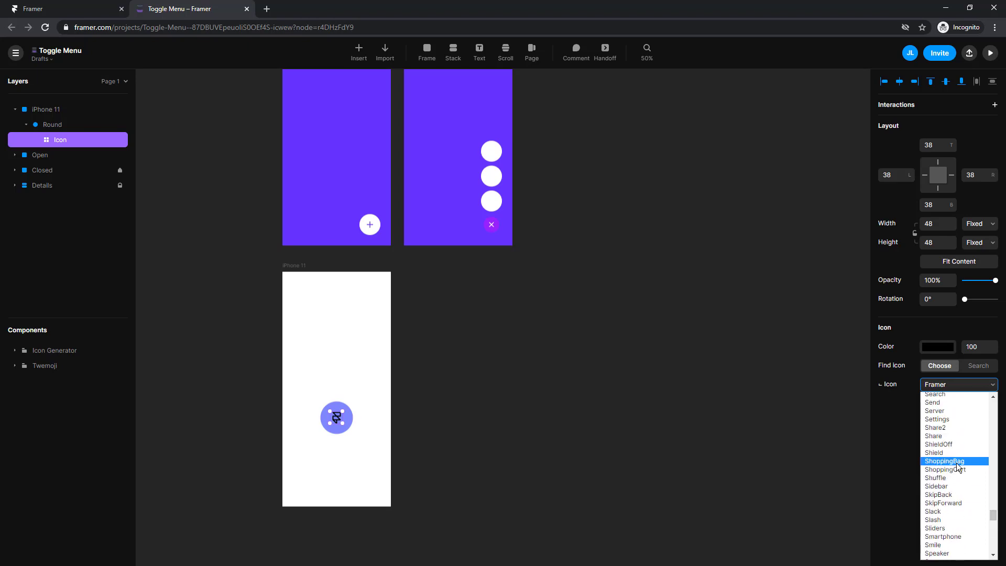
{"action": "left_click", "coordinate": [887, 438]}
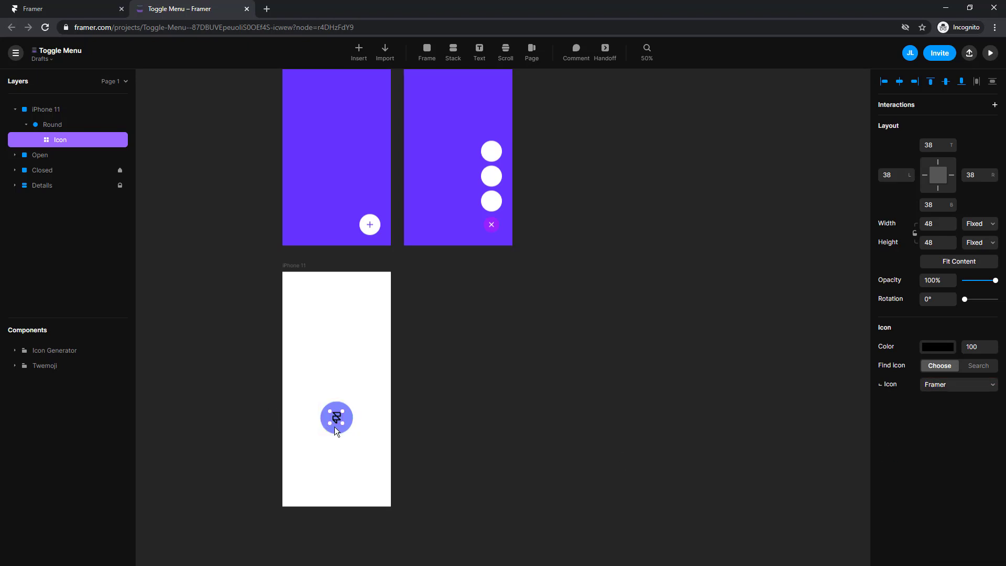
Step: Copy the Open screen's three menu item circles into the new iPhone 11 screen and centre them horizontally above the icon circle
{"action": "scroll", "coordinate": [325, 440], "scroll_direction": "right", "scroll_amount": 2}
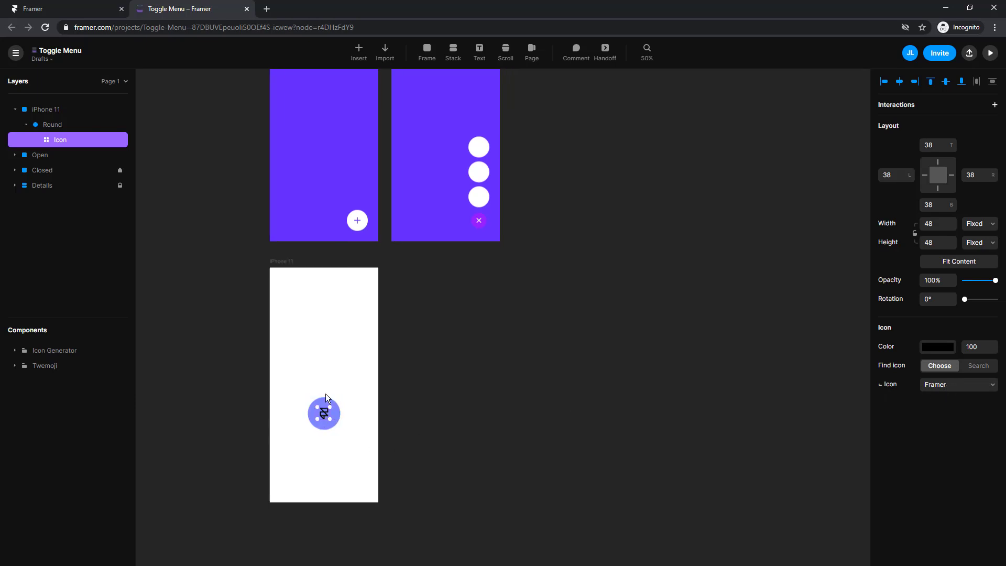
{"action": "scroll", "coordinate": [322, 411], "scroll_direction": "up", "scroll_amount": 3}
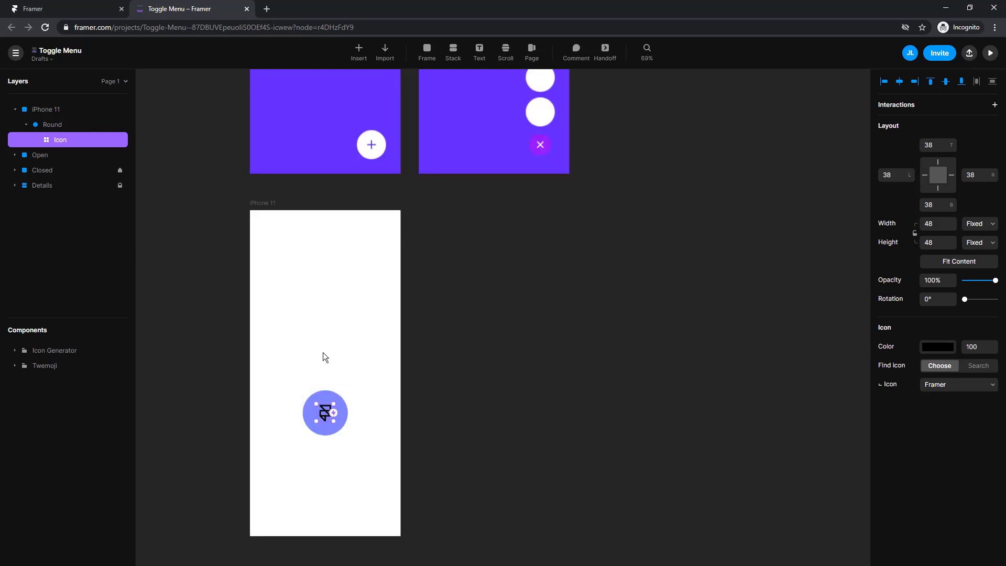
{"action": "scroll", "coordinate": [323, 355], "scroll_direction": "up", "scroll_amount": 2}
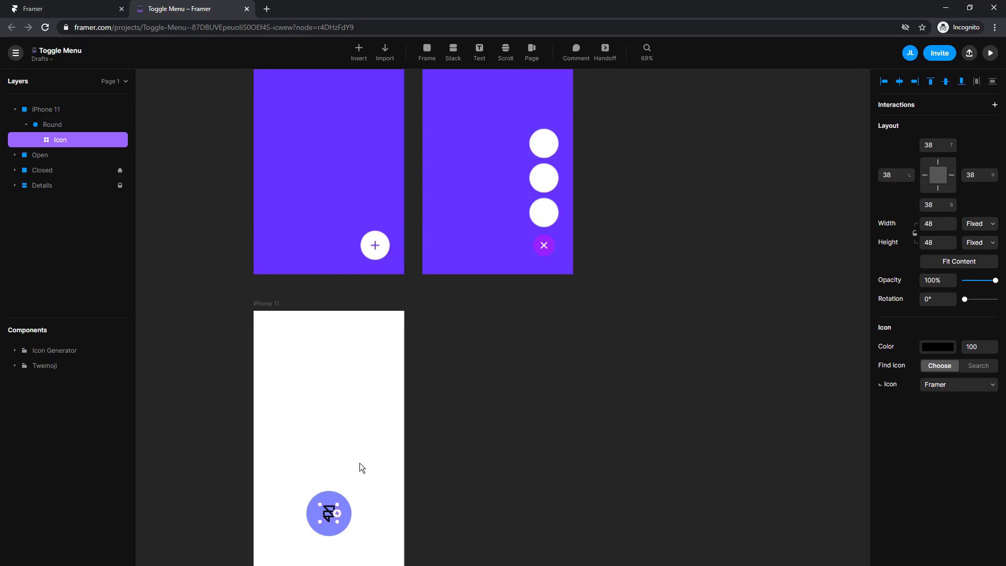
{"action": "key", "text": "Escape"}
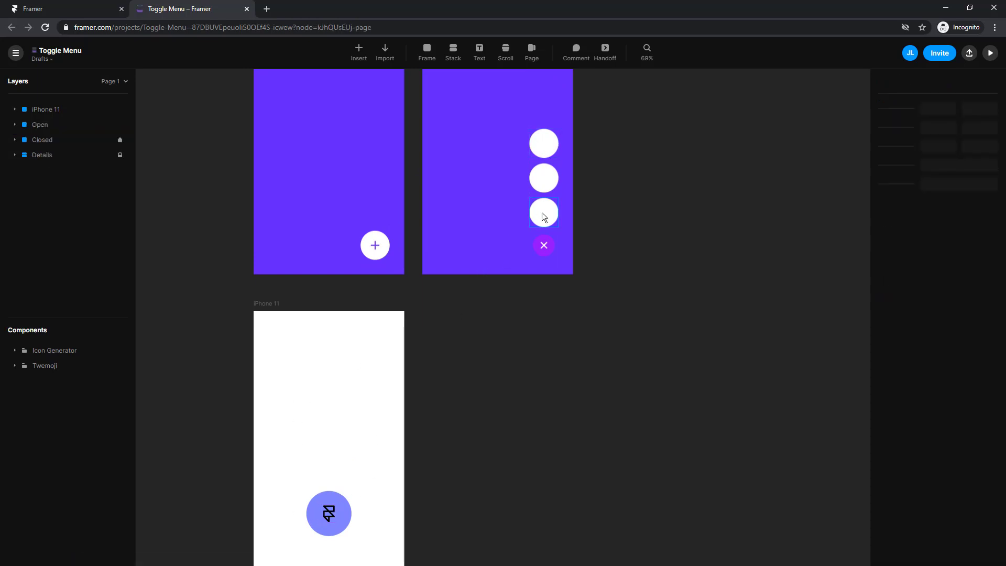
{"action": "left_click", "coordinate": [542, 212]}
{"action": "left_click", "coordinate": [545, 180], "text": "shift"}
{"action": "left_click", "coordinate": [542, 139], "text": "shift"}
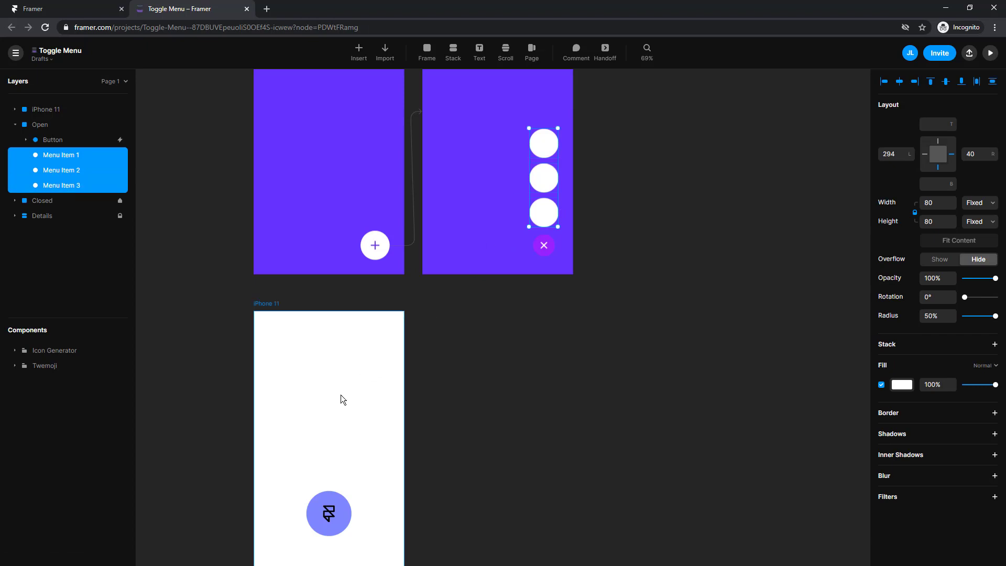
{"action": "key", "text": "ctrl+c"}
{"action": "scroll", "coordinate": [341, 400], "scroll_direction": "down", "scroll_amount": 3}
{"action": "left_click", "coordinate": [280, 246]}
{"action": "key", "text": "ctrl+v"}
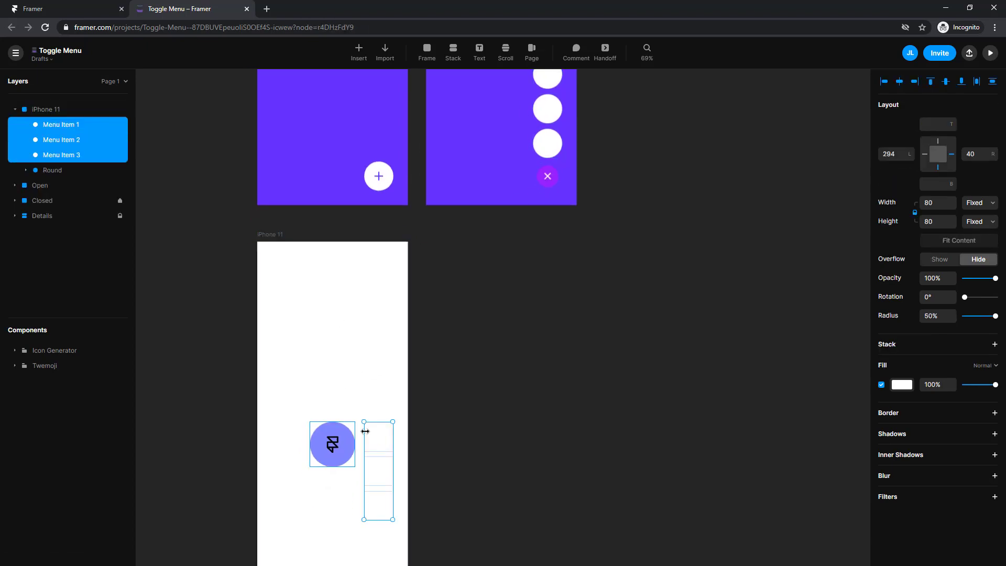
{"action": "left_click_drag", "start_coordinate": [365, 431], "coordinate": [337, 310]}
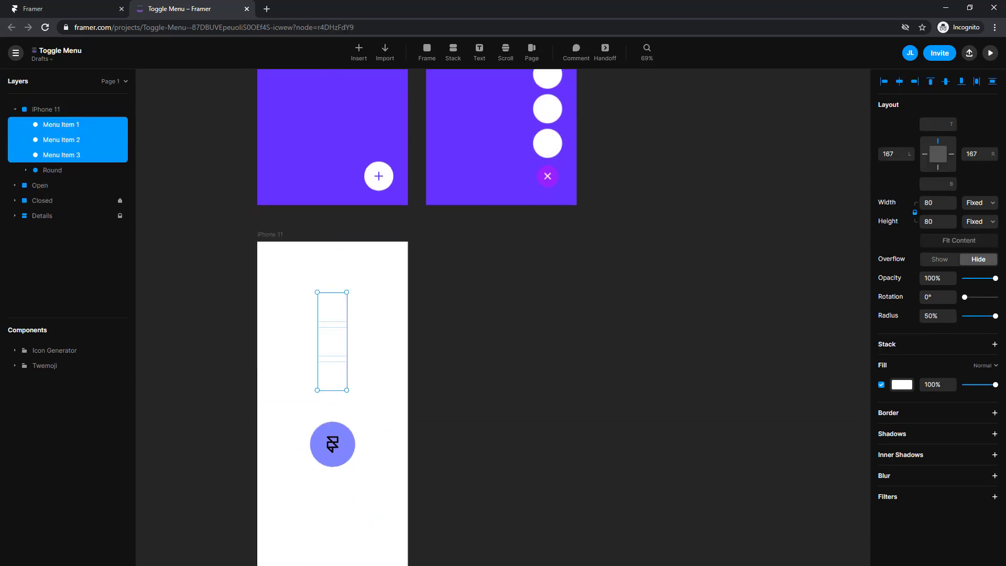
Step: Set the fill of the three copied menu items to red #FF0000
{"action": "left_click", "coordinate": [902, 385]}
{"action": "left_click_drag", "start_coordinate": [822, 428], "coordinate": [879, 381]}
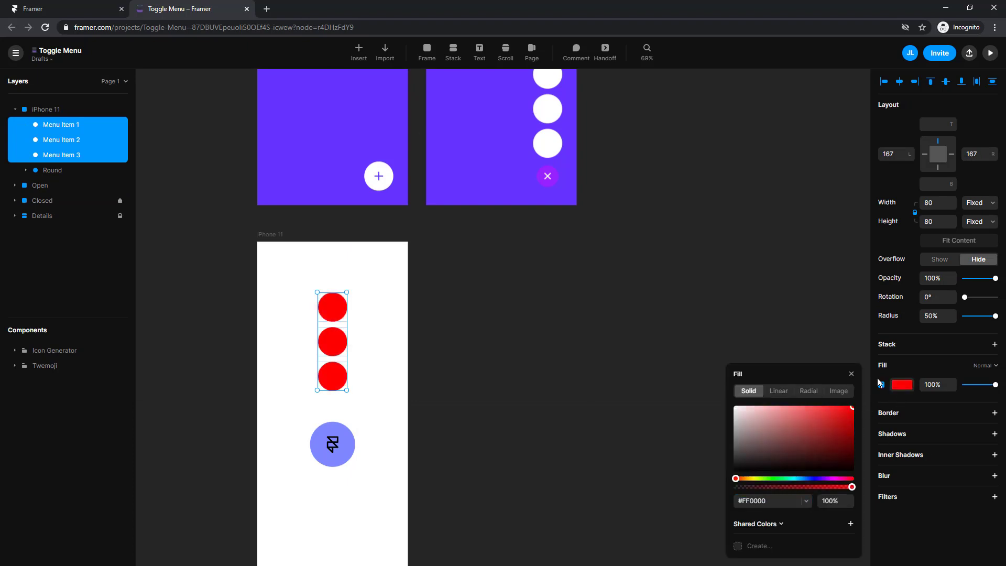
Step: Recolour the three menu items purple #7700FF and move them down closer to the icon circle
{"action": "mouse_move", "coordinate": [807, 480]}
{"action": "left_mouse_down"}
{"action": "mouse_move", "coordinate": [799, 479]}
{"action": "mouse_move", "coordinate": [825, 482]}
{"action": "left_mouse_up"}
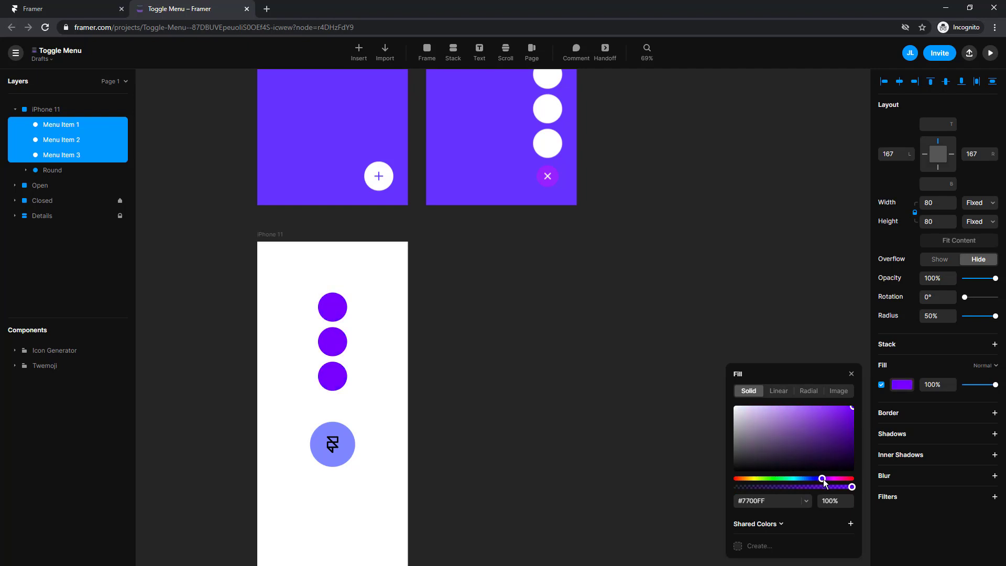
{"action": "left_click", "coordinate": [359, 321]}
{"action": "left_click_drag", "start_coordinate": [364, 407], "coordinate": [332, 334]}
Step: Duplicate the new iPhone 11 screen and place the copy beside the original, below the Open screen
{"action": "left_click", "coordinate": [264, 239]}
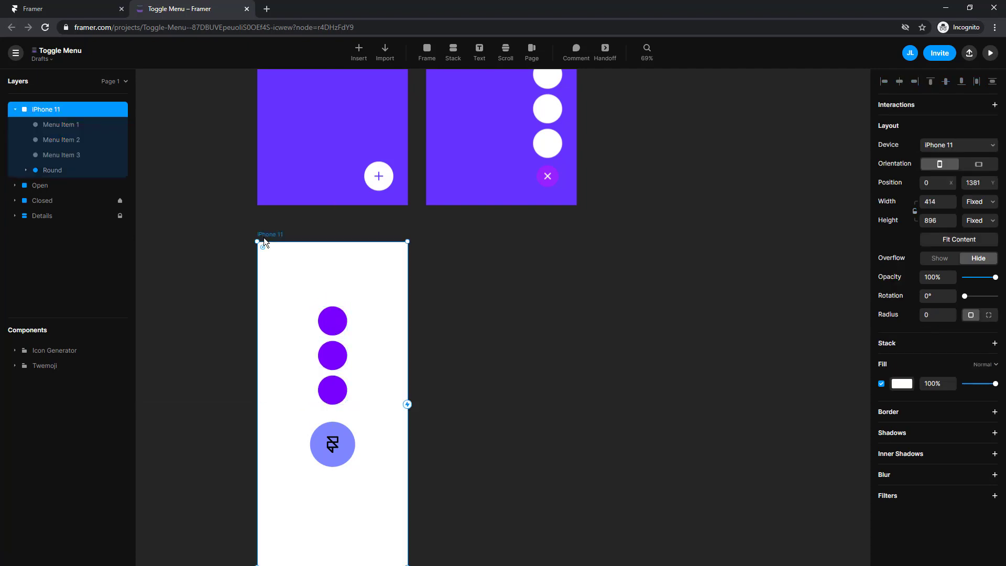
{"action": "left_click_drag", "start_coordinate": [264, 239], "coordinate": [435, 235]}
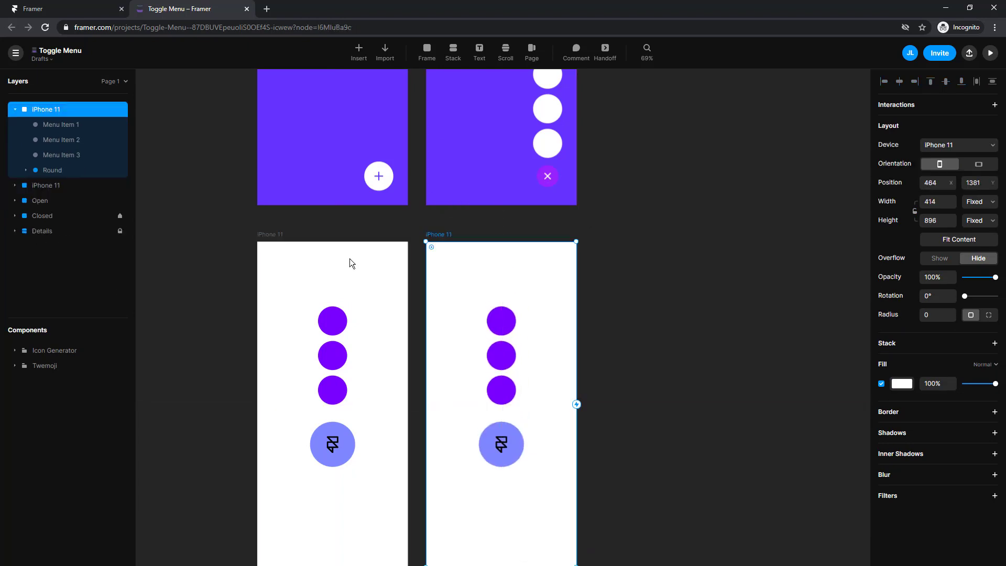
{"action": "left_click", "coordinate": [618, 384]}
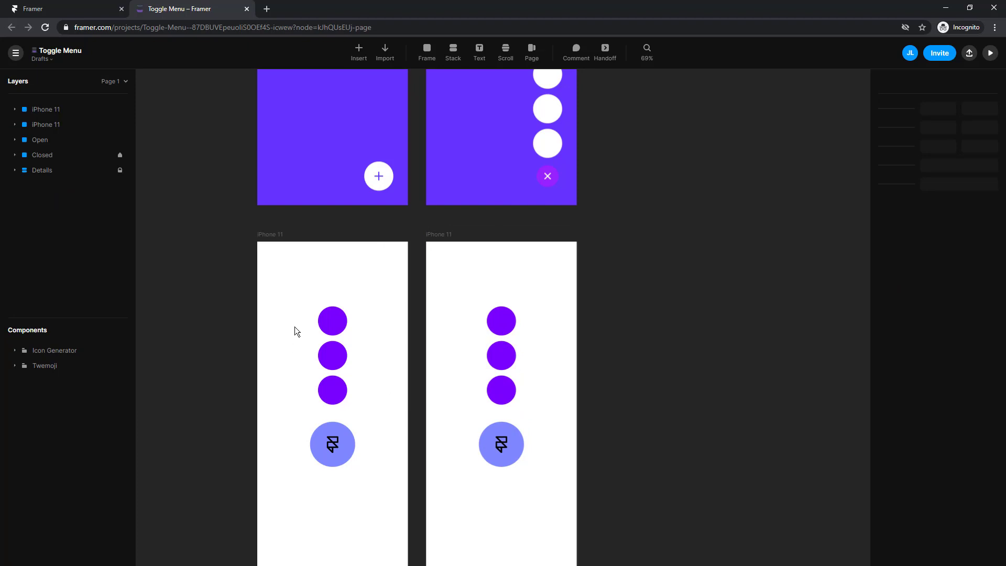
Step: Move Menu Item 3 onto the centre of the icon circle in the original iPhone 11 screen and set its opacity to 0%
{"action": "left_click", "coordinate": [337, 322]}
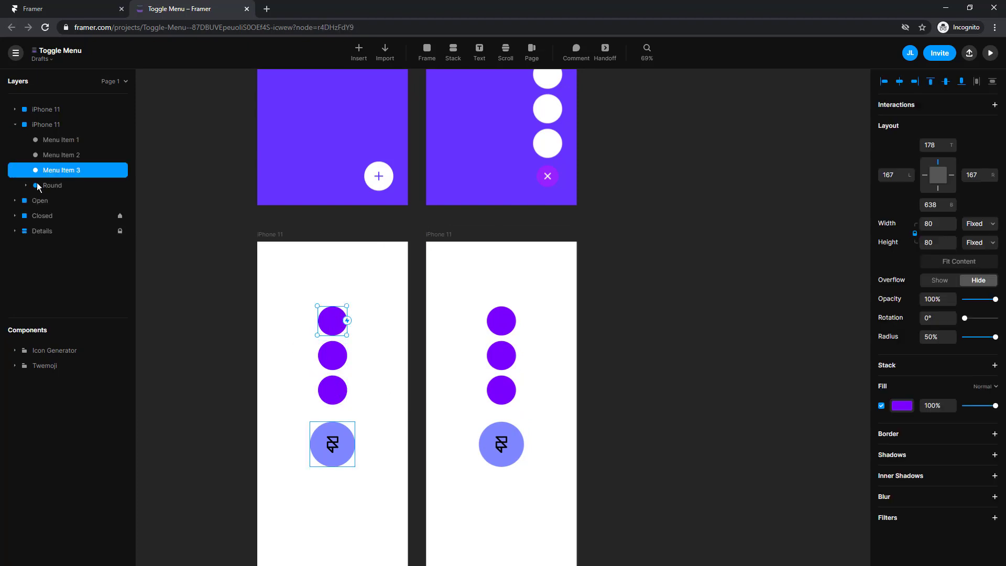
{"action": "left_click", "coordinate": [300, 344]}
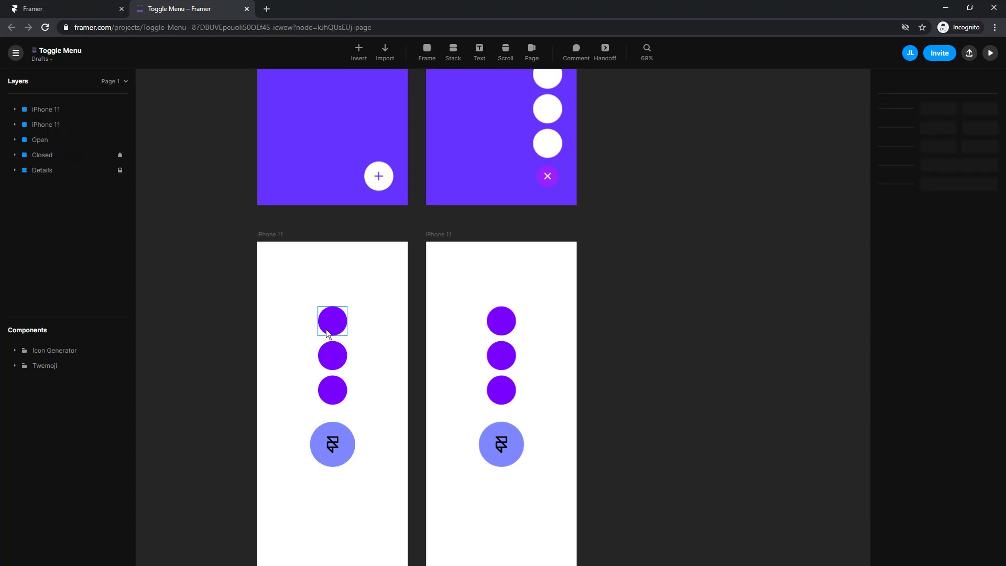
{"action": "left_click", "coordinate": [326, 329]}
{"action": "left_click_drag", "start_coordinate": [326, 329], "coordinate": [328, 446]}
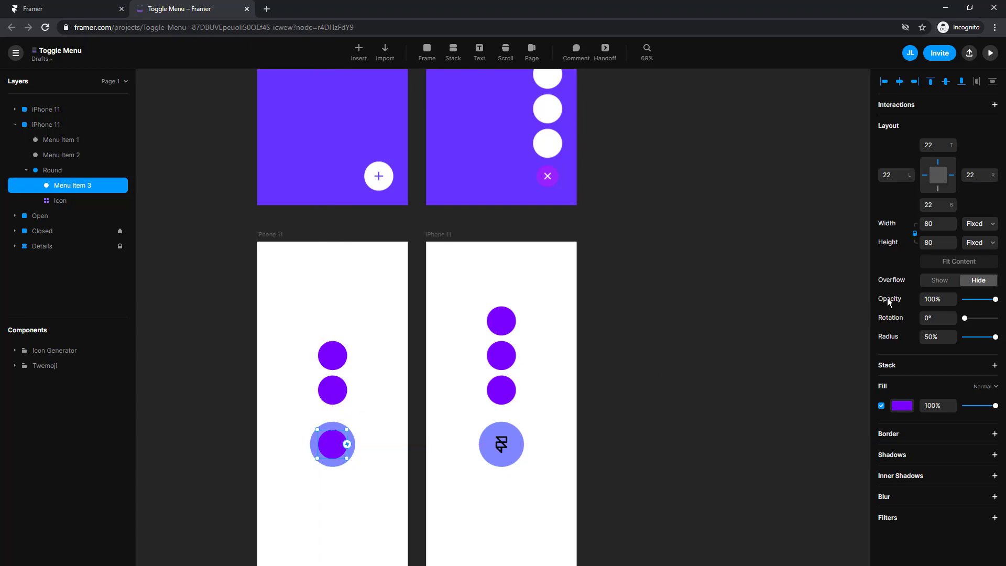
{"action": "left_click_drag", "start_coordinate": [996, 299], "coordinate": [954, 303]}
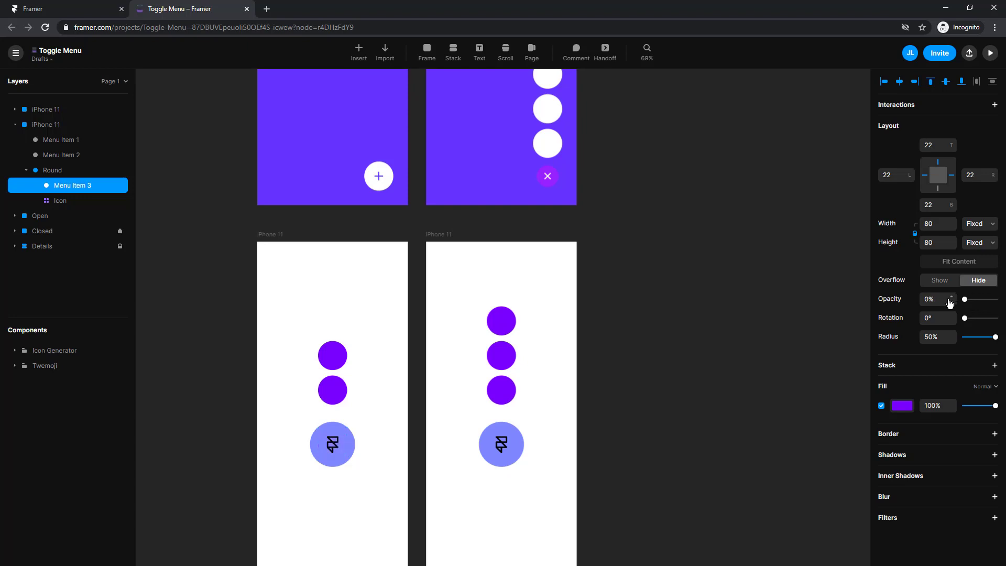
Step: Centre Menu Item 1 on the original screen's icon circle and set its opacity to 0%
{"action": "left_click", "coordinate": [334, 394]}
{"action": "left_click_drag", "start_coordinate": [333, 394], "coordinate": [333, 444]}
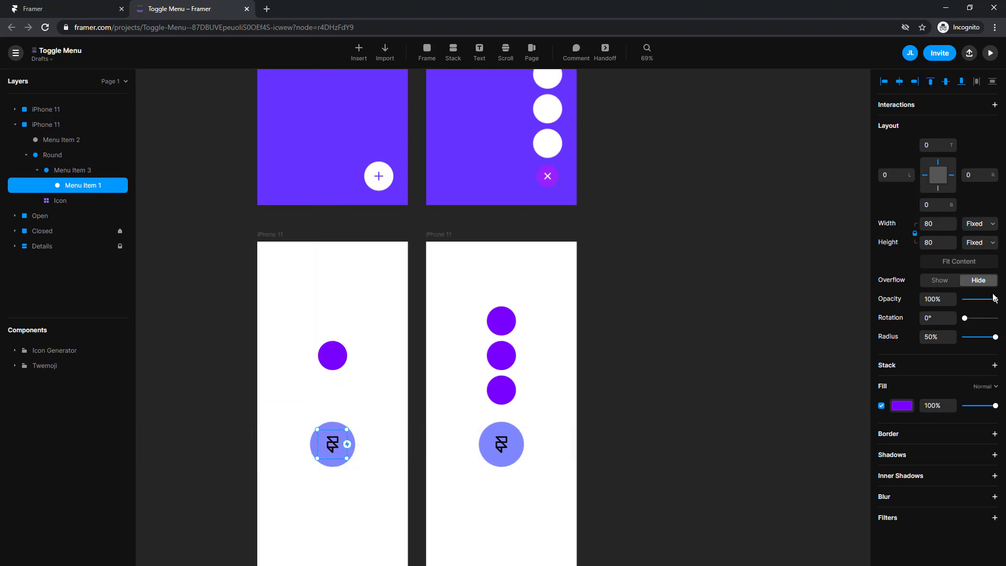
{"action": "left_click_drag", "start_coordinate": [996, 300], "coordinate": [925, 302]}
Step: Centre Menu Item 2 on the original screen's icon circle and reduce its opacity to 0%
{"action": "left_click", "coordinate": [330, 363]}
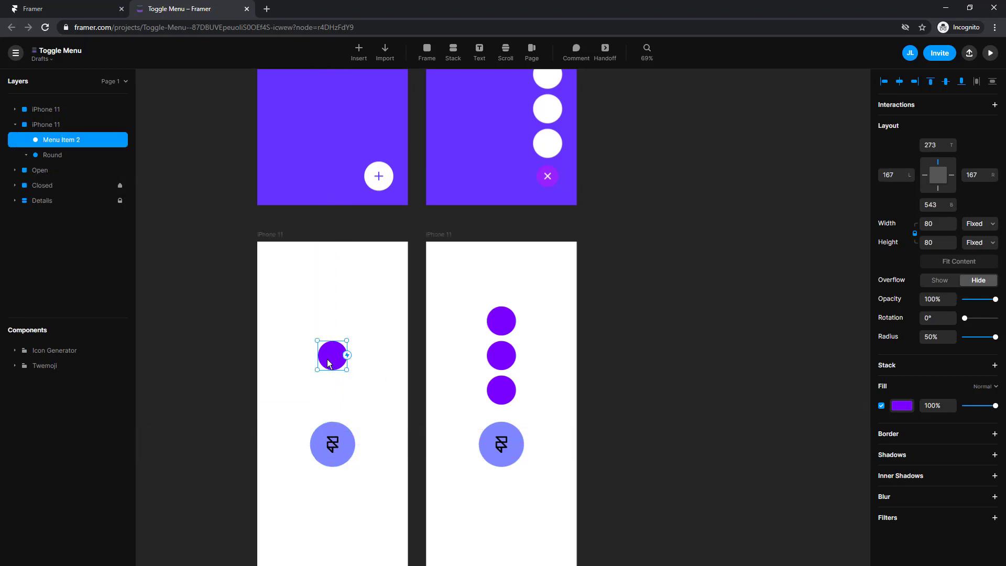
{"action": "left_click_drag", "start_coordinate": [328, 369], "coordinate": [329, 442]}
{"action": "left_click_drag", "start_coordinate": [996, 300], "coordinate": [964, 301]}
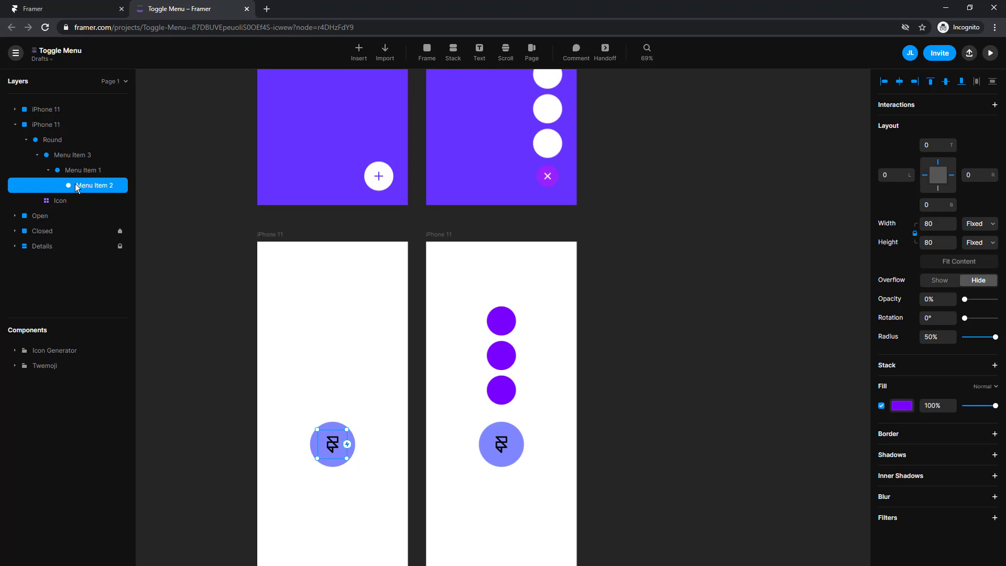
Step: Unnest the three menu items from the Round layer and order them below it, directly inside the original iPhone 11 screen
{"action": "left_click_drag", "start_coordinate": [75, 183], "coordinate": [59, 134]}
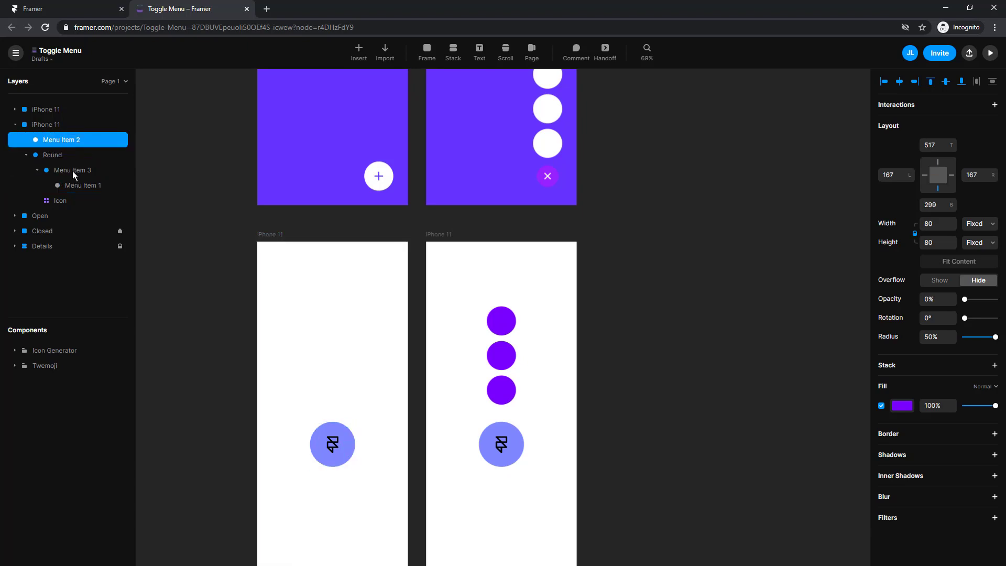
{"action": "left_click_drag", "start_coordinate": [71, 187], "coordinate": [74, 134]}
{"action": "left_click_drag", "start_coordinate": [67, 186], "coordinate": [69, 135]}
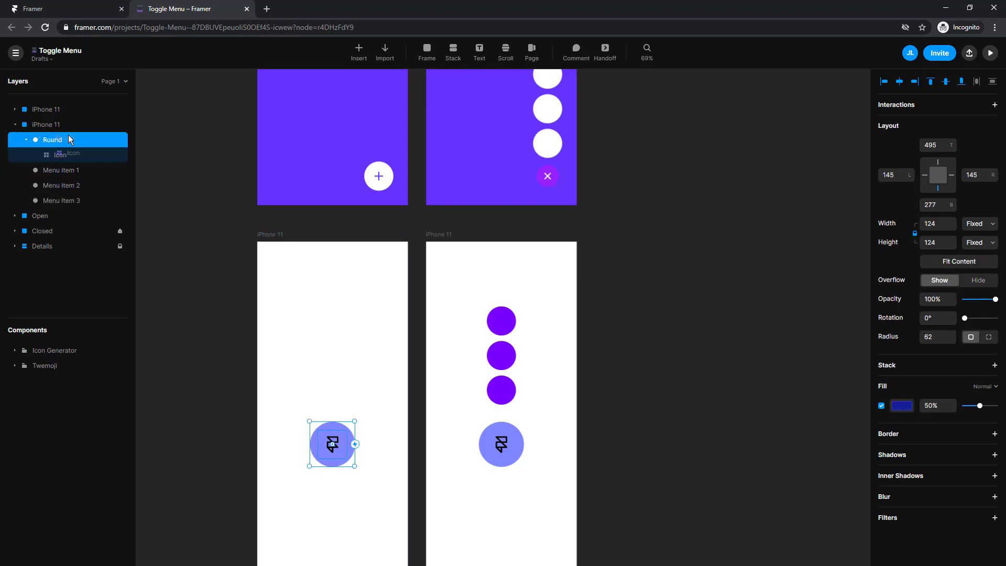
{"action": "left_click", "coordinate": [52, 175]}
{"action": "left_click", "coordinate": [62, 196], "text": "shift"}
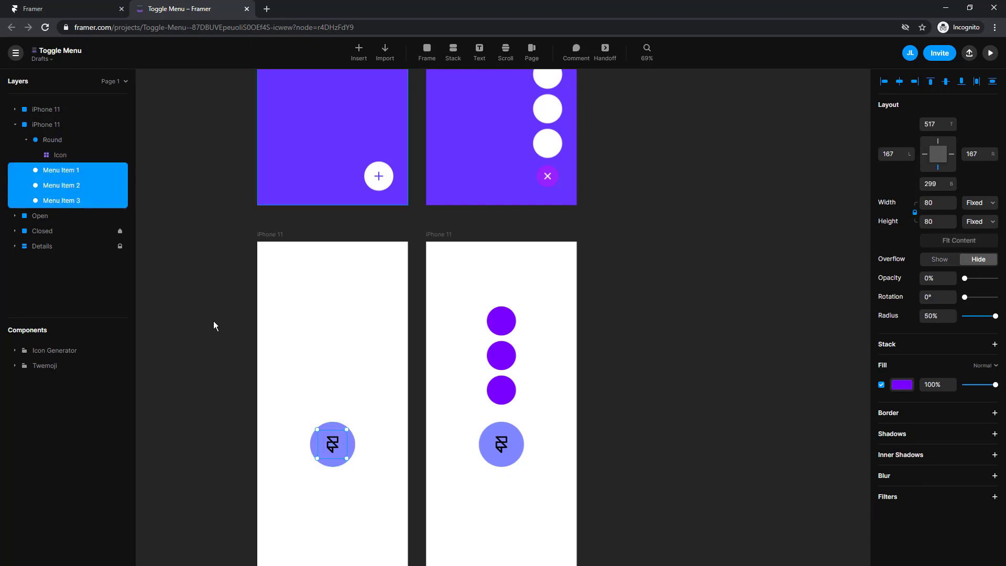
{"action": "left_click", "coordinate": [300, 458]}
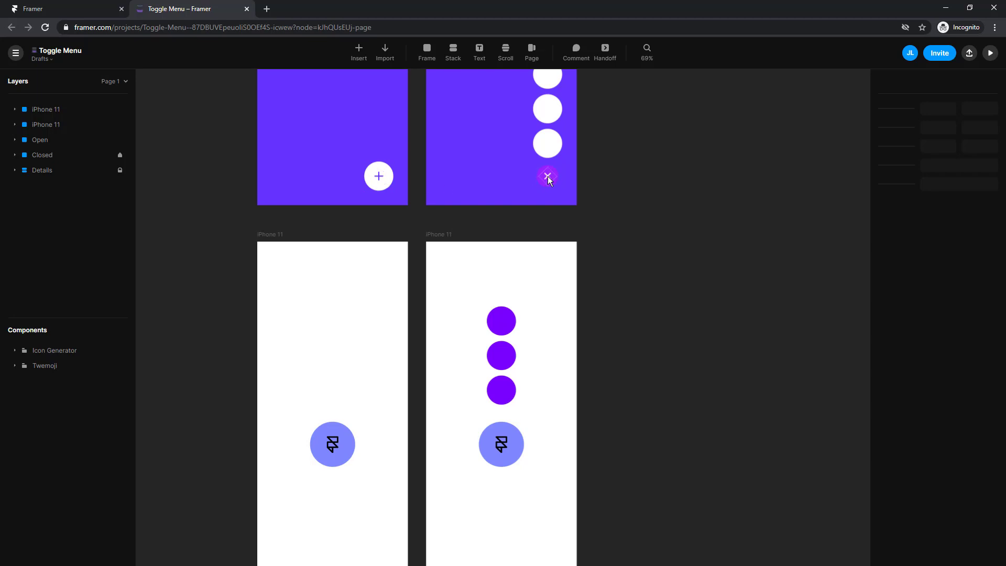
Step: Rotate the icon inside the copied screen's circle by about 90° clockwise
{"action": "left_click", "coordinate": [501, 445]}
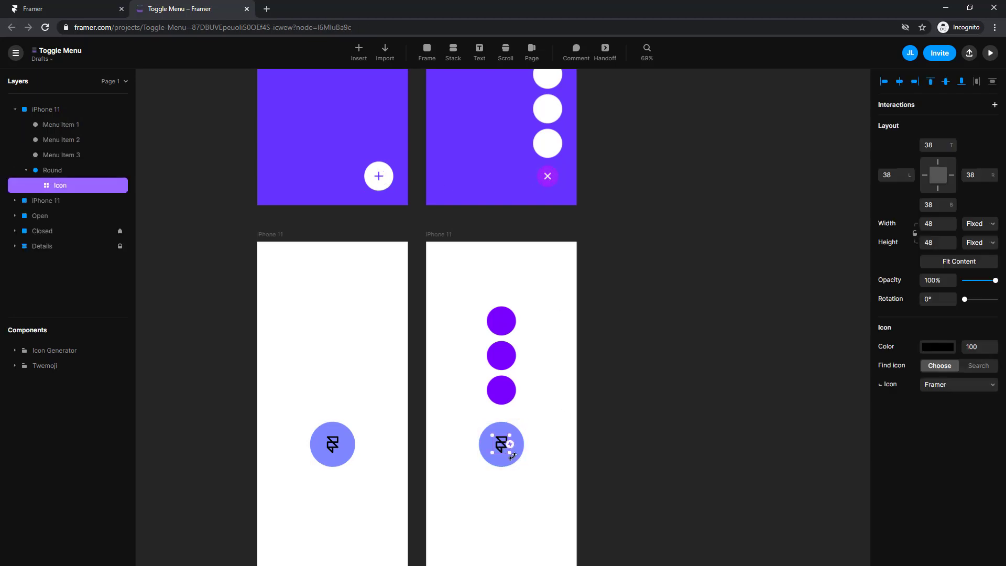
{"action": "left_click", "coordinate": [332, 444]}
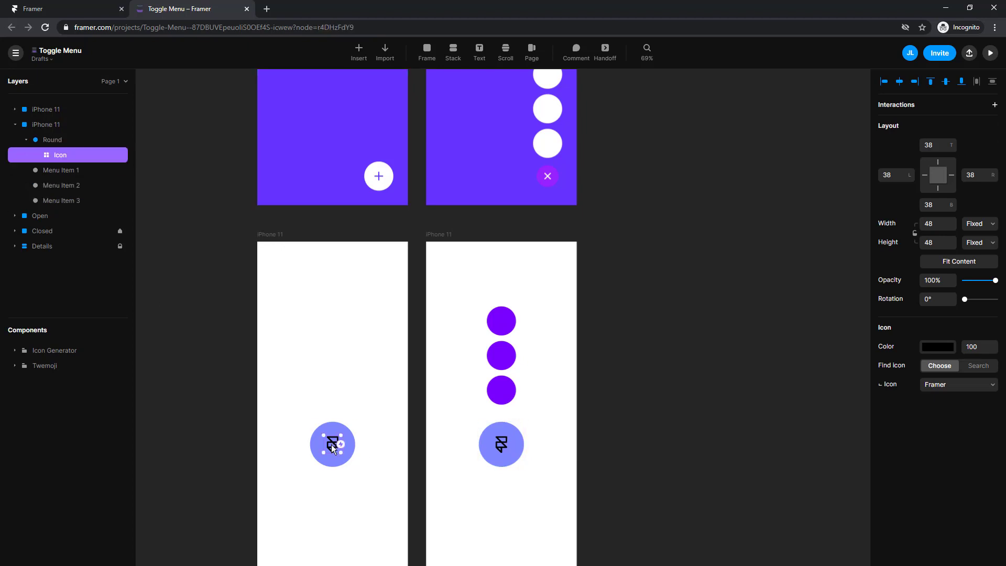
{"action": "left_click", "coordinate": [503, 446]}
{"action": "left_click_drag", "start_coordinate": [515, 456], "coordinate": [489, 475]}
Step: Shrink the copied screen's icon circle to 80 × 80 and change its solid fill to pink #FF0091
{"action": "left_click", "coordinate": [521, 446]}
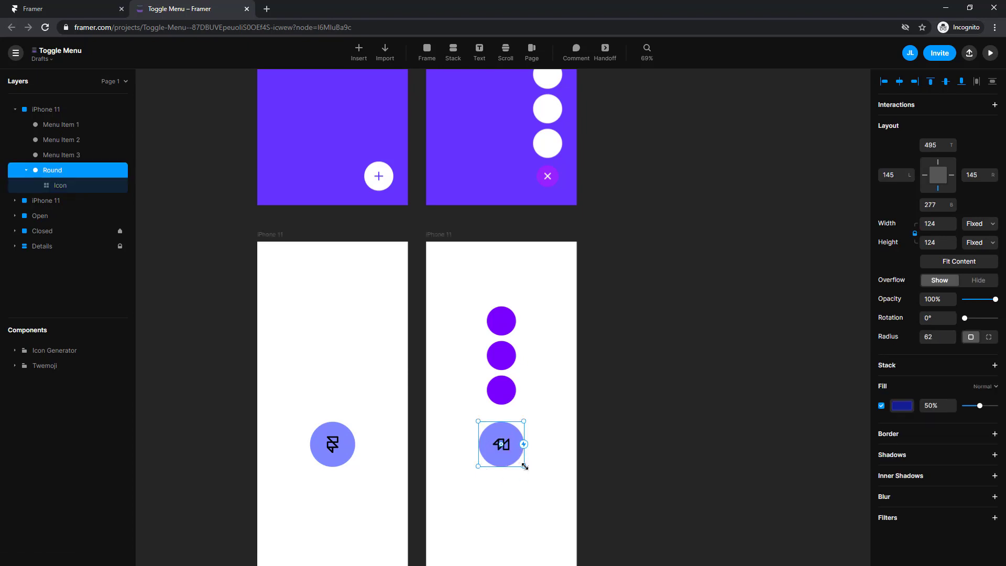
{"action": "left_click_drag", "start_coordinate": [525, 466], "coordinate": [516, 466]}
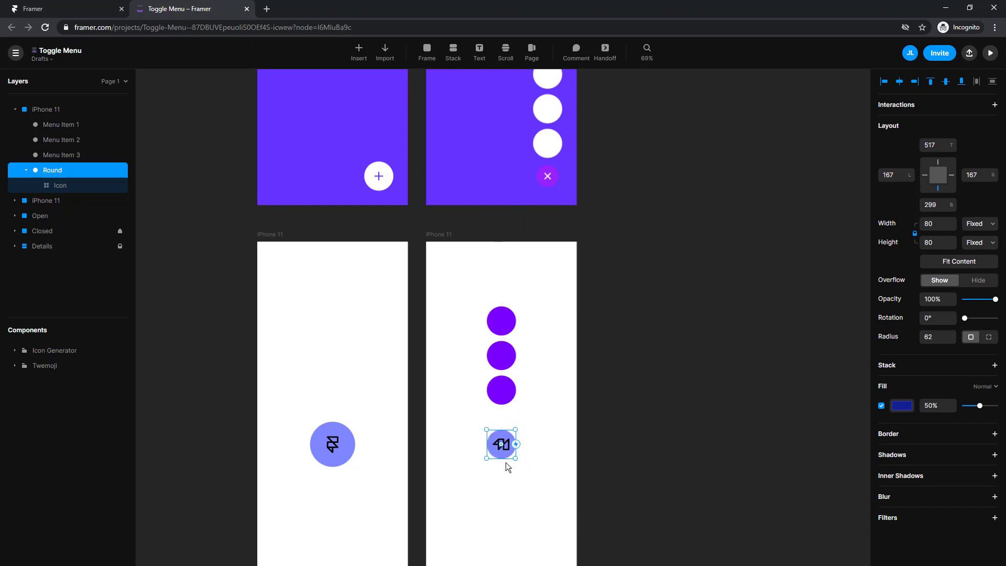
{"action": "left_click", "coordinate": [902, 405]}
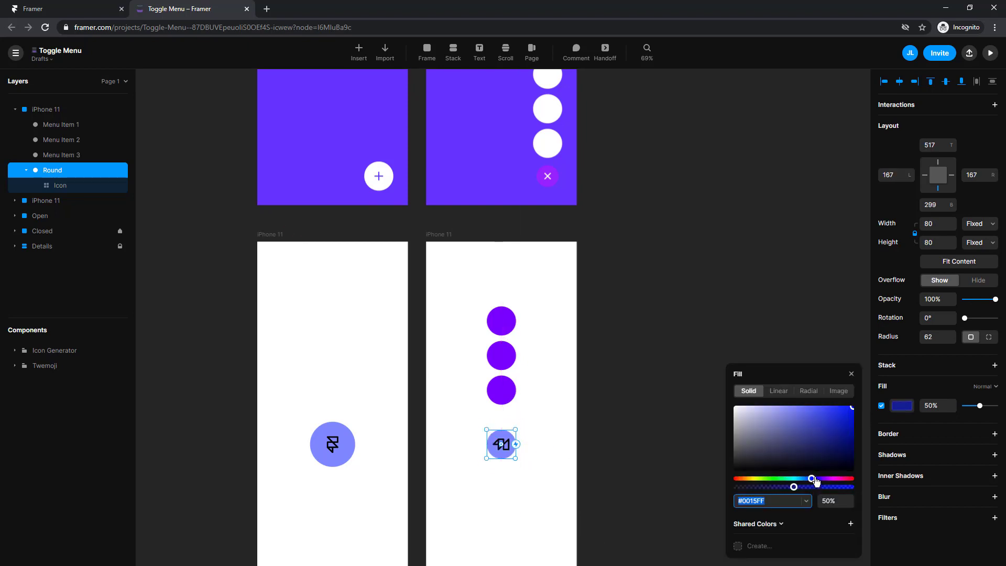
{"action": "left_click_drag", "start_coordinate": [815, 480], "coordinate": [841, 478]}
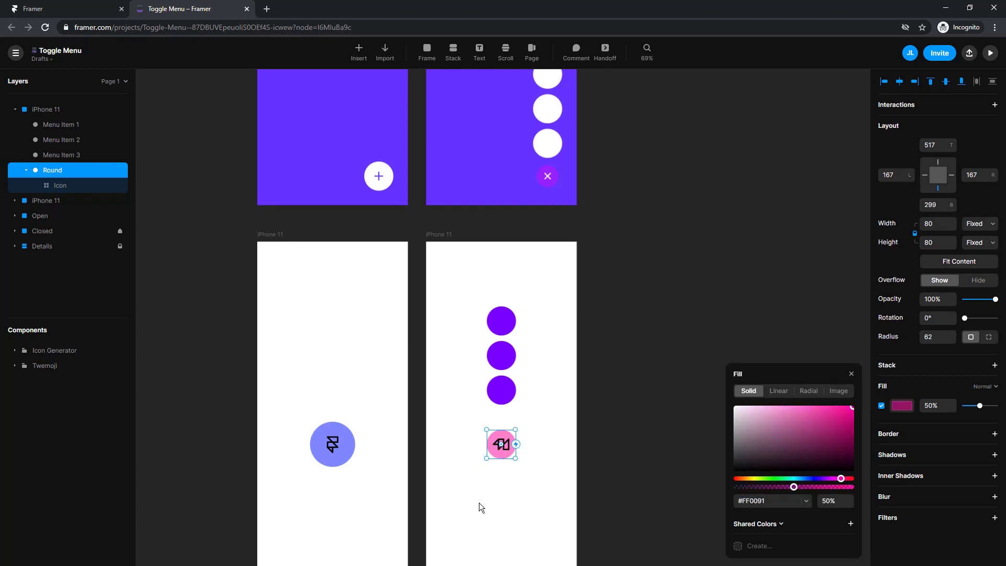
{"action": "left_click", "coordinate": [458, 490]}
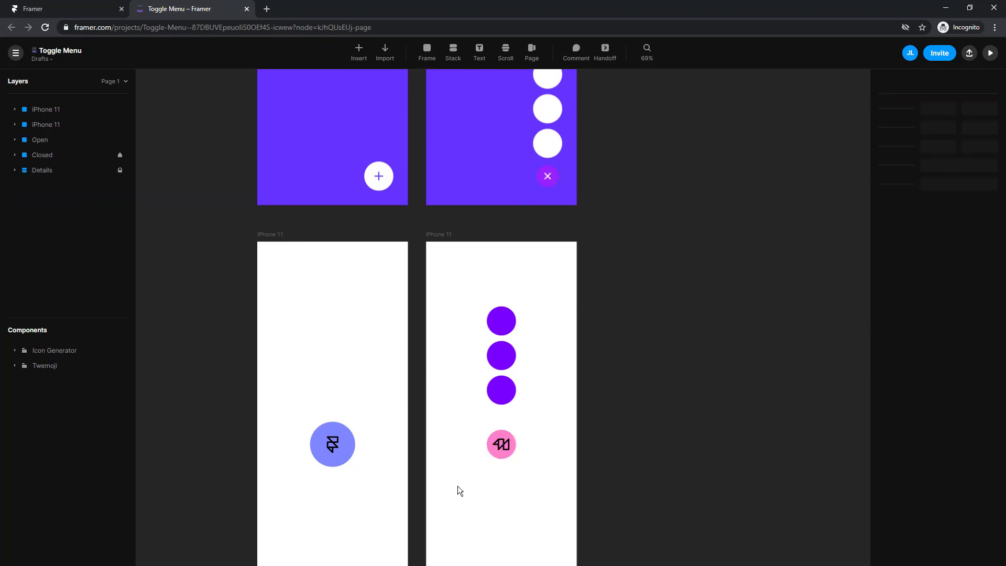
Step: Add tap transitions from the original screen's icon circle to the copied screen, and from the copied screen back to the original
{"action": "left_click", "coordinate": [260, 235]}
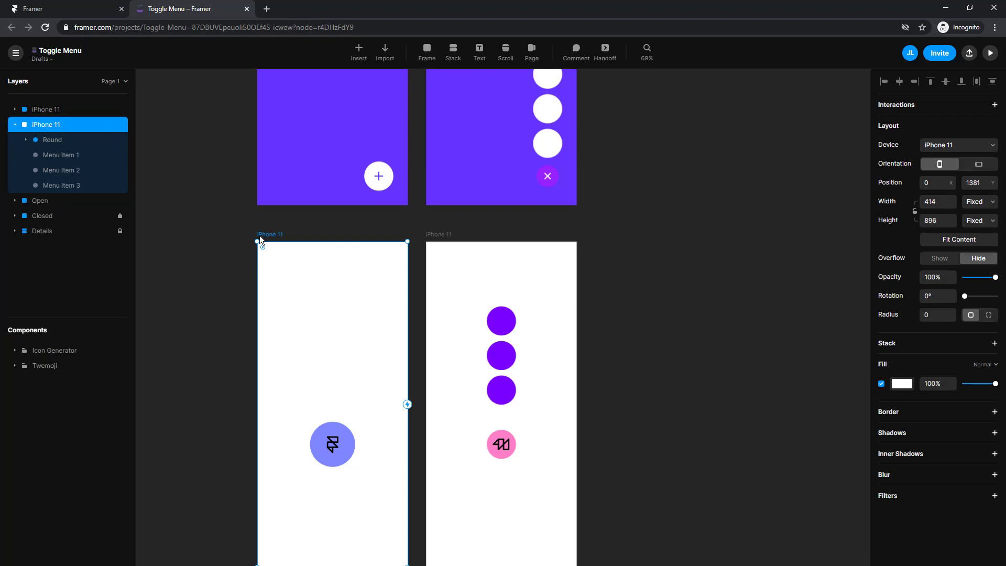
{"action": "left_click", "coordinate": [350, 438]}
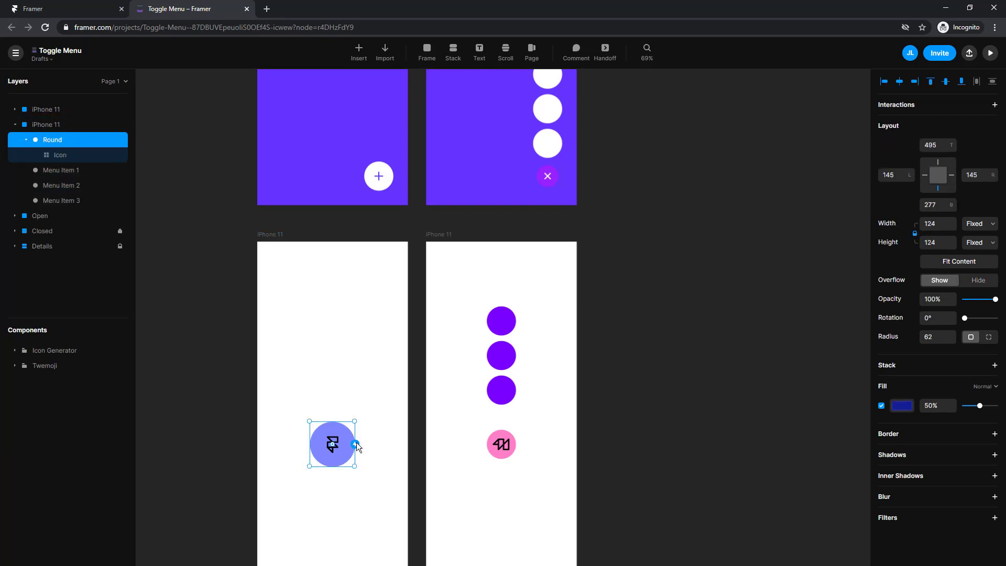
{"action": "left_click_drag", "start_coordinate": [405, 443], "coordinate": [523, 442]}
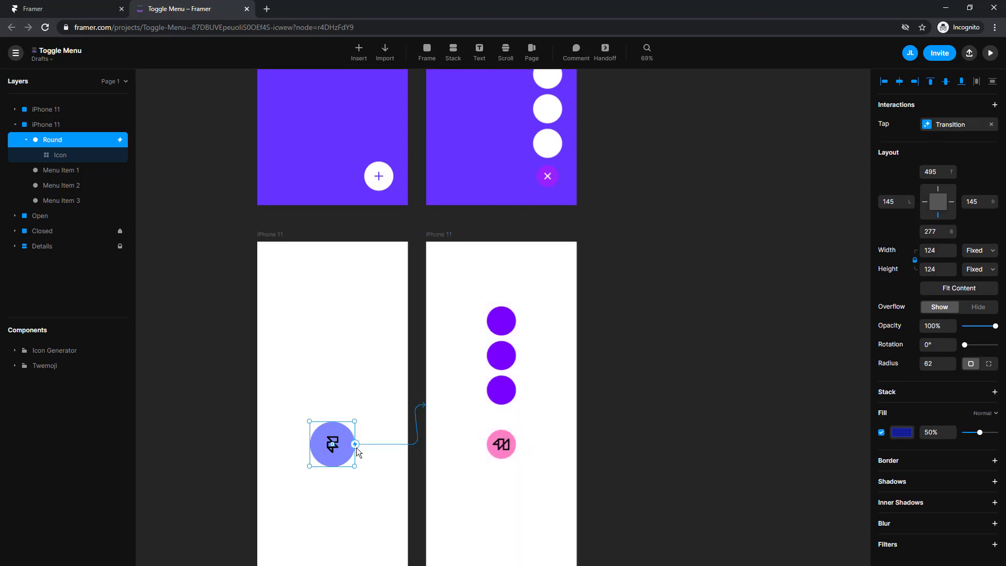
{"action": "left_click", "coordinate": [445, 237]}
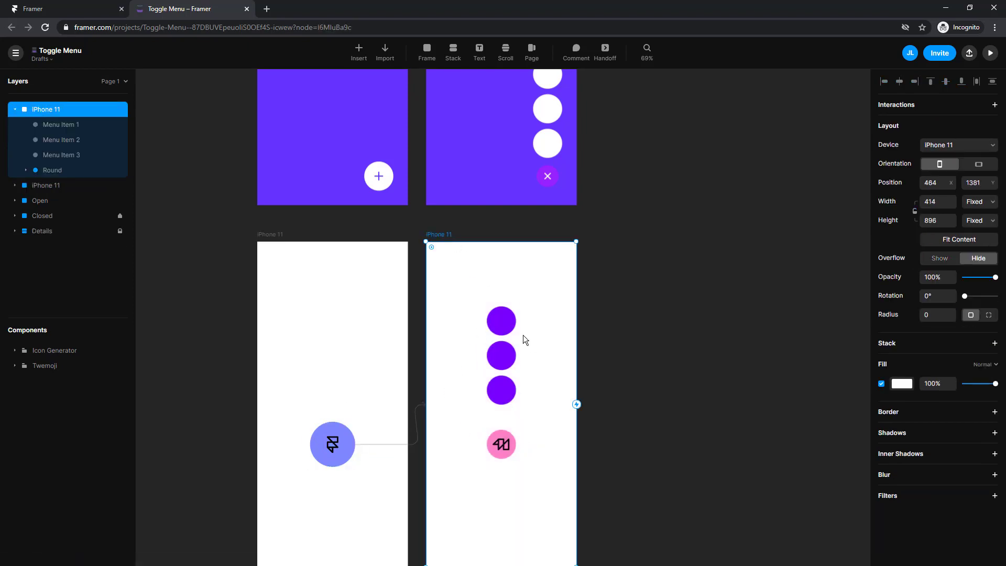
{"action": "left_click_drag", "start_coordinate": [581, 408], "coordinate": [373, 474]}
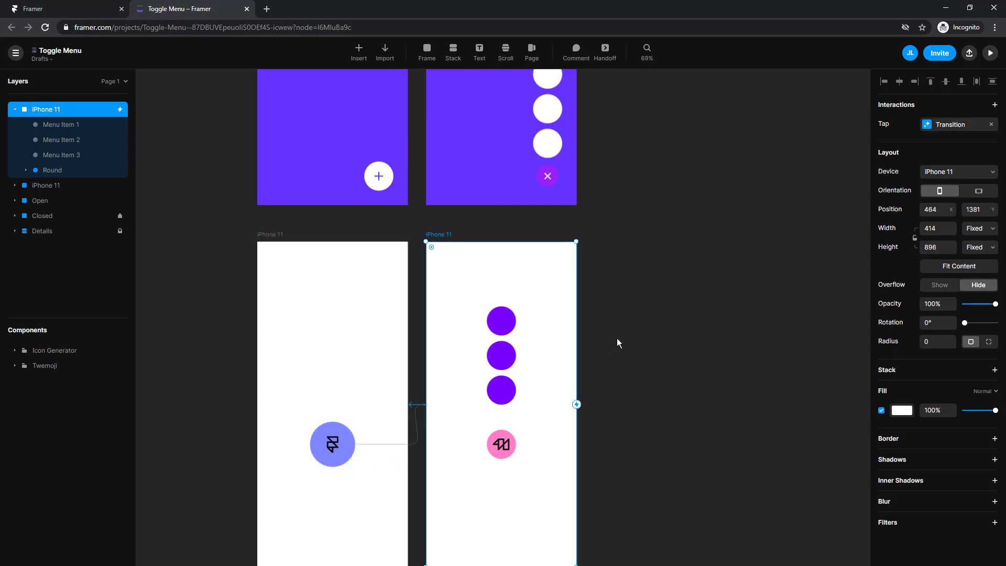
Step: Preview the copied iPhone 11 screen and tap its icon circle to test toggling the menu
{"action": "left_click", "coordinate": [991, 54]}
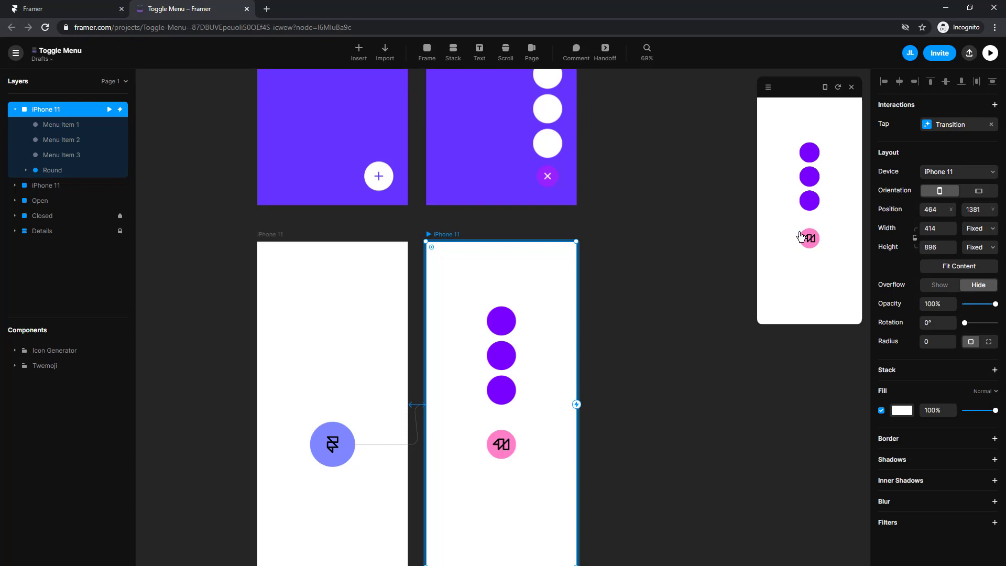
{"action": "left_click", "coordinate": [811, 242]}
{"action": "left_click", "coordinate": [812, 245]}
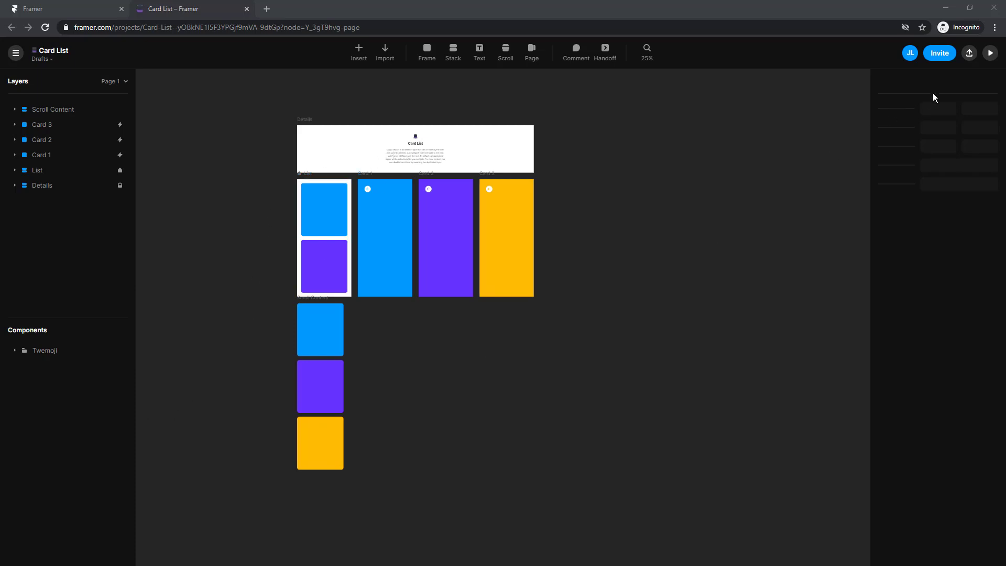
Step: Preview the Card List example, scroll through its cards, open the yellow card and return to the list
{"action": "left_click", "coordinate": [988, 54]}
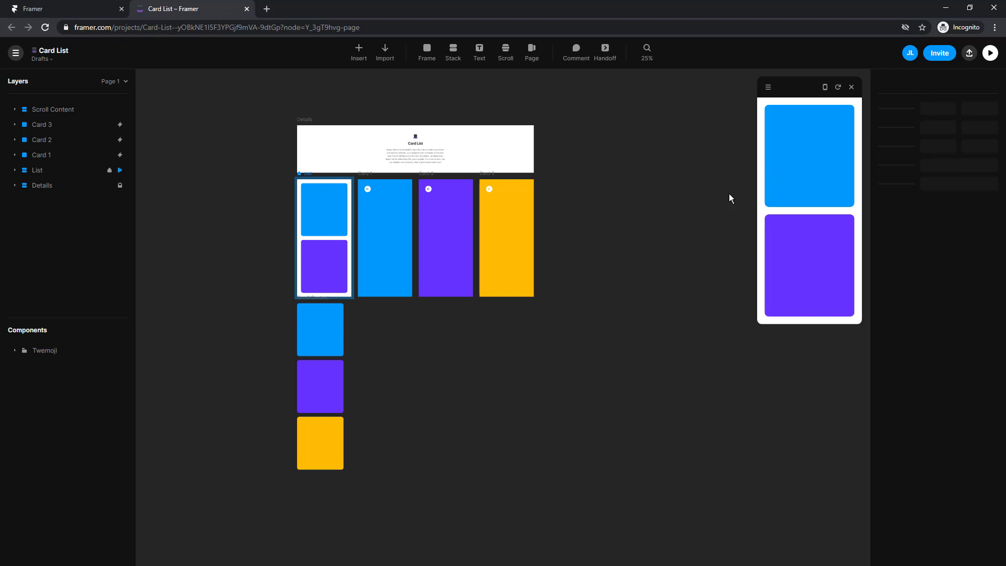
{"action": "left_click_drag", "start_coordinate": [804, 261], "coordinate": [824, 329]}
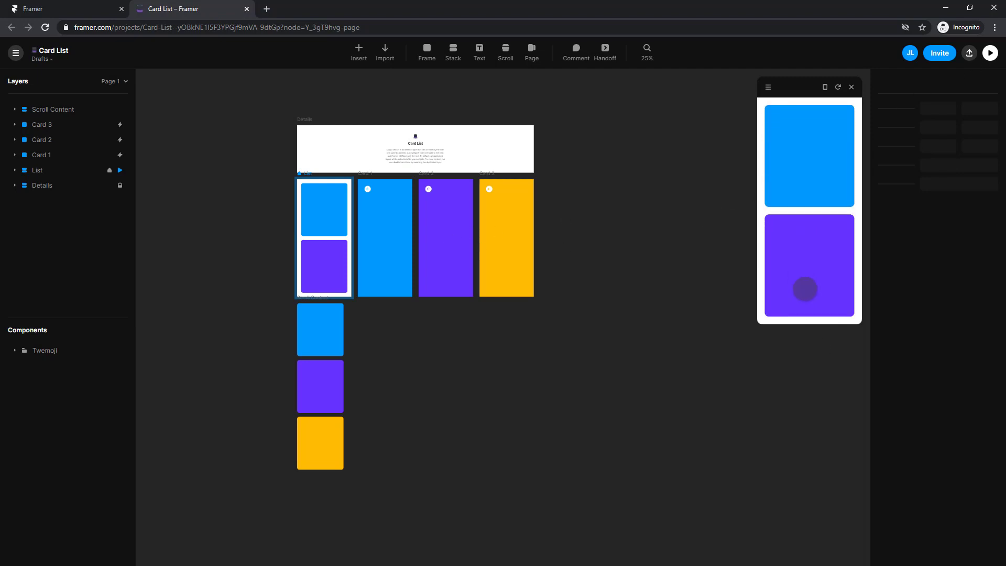
{"action": "left_click_drag", "start_coordinate": [804, 288], "coordinate": [804, 160]}
{"action": "left_click_drag", "start_coordinate": [804, 238], "coordinate": [809, 191]}
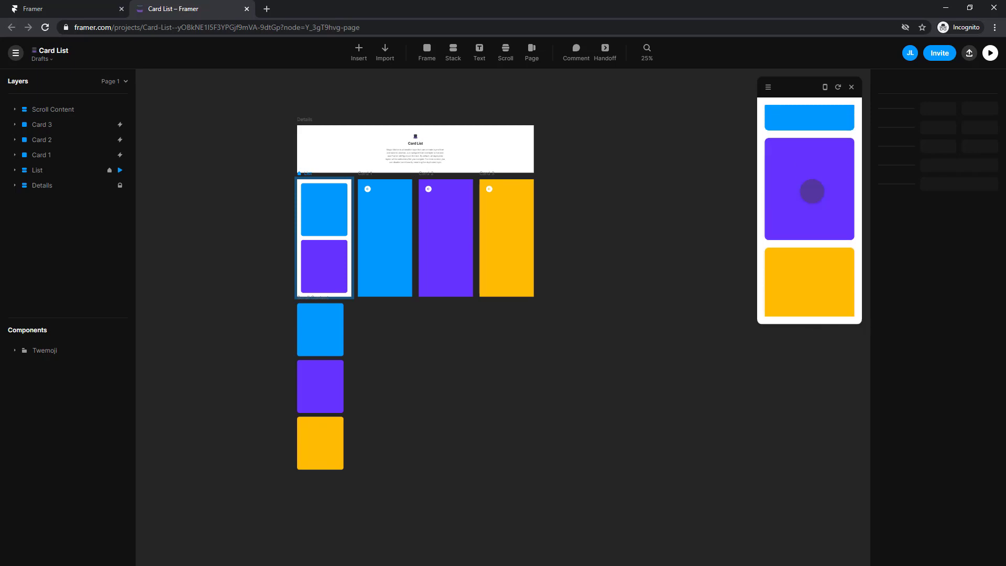
{"action": "mouse_move", "coordinate": [804, 250]}
{"action": "left_mouse_down"}
{"action": "mouse_move", "coordinate": [815, 276]}
{"action": "mouse_move", "coordinate": [822, 254]}
{"action": "left_mouse_up"}
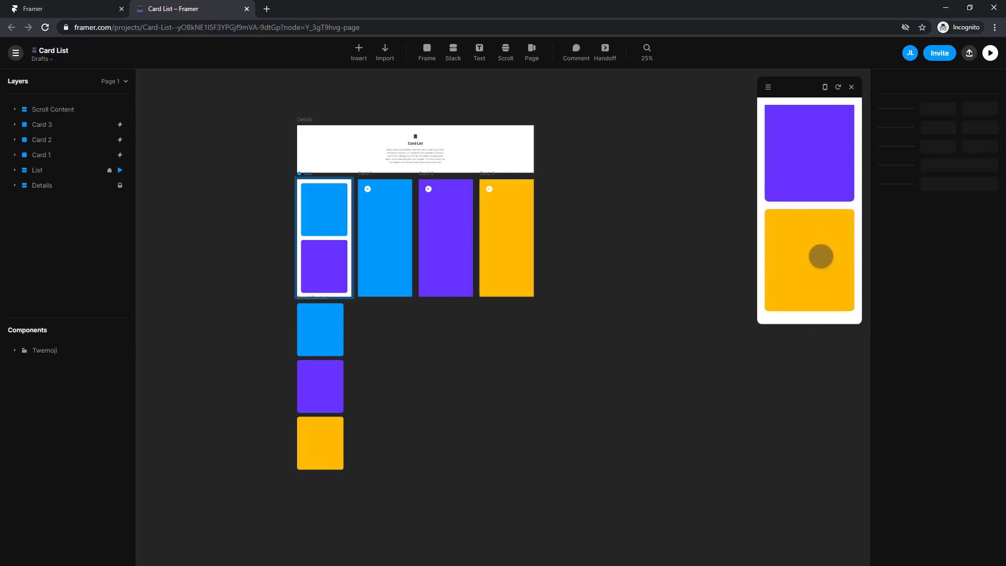
{"action": "left_click", "coordinate": [812, 265]}
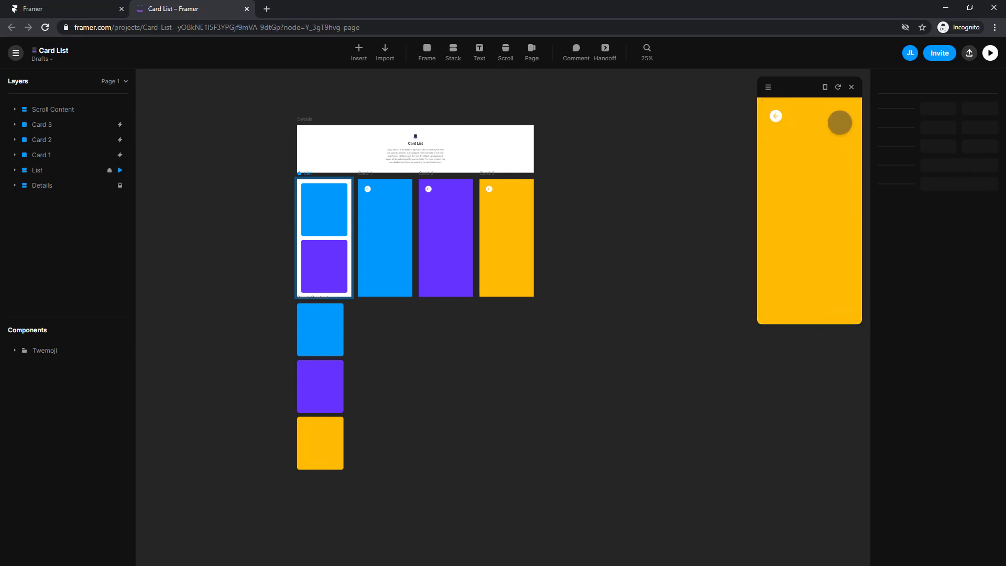
{"action": "left_click", "coordinate": [806, 168]}
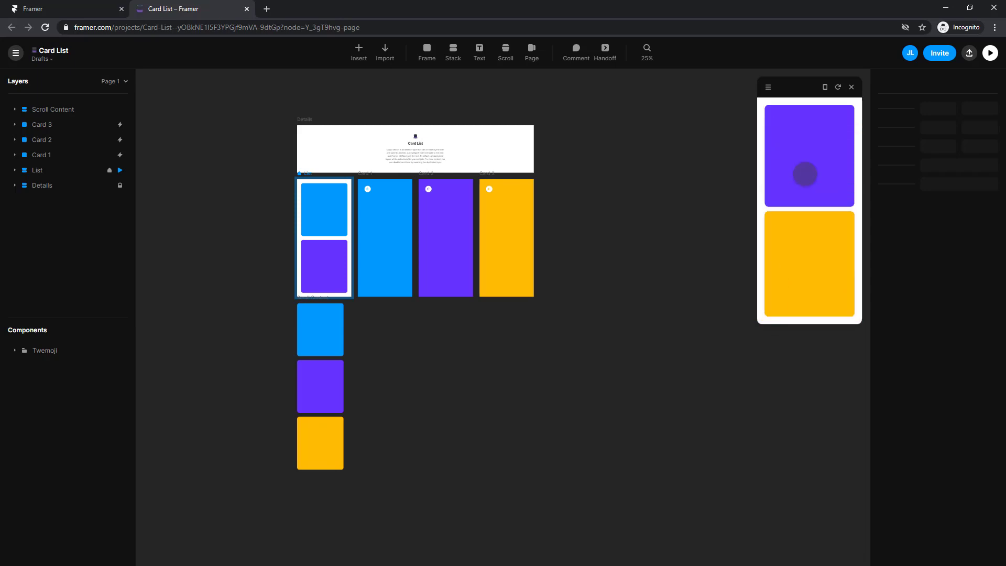
Step: Scroll the previewed card list back to its first card and close the preview
{"action": "left_click_drag", "start_coordinate": [797, 188], "coordinate": [799, 222]}
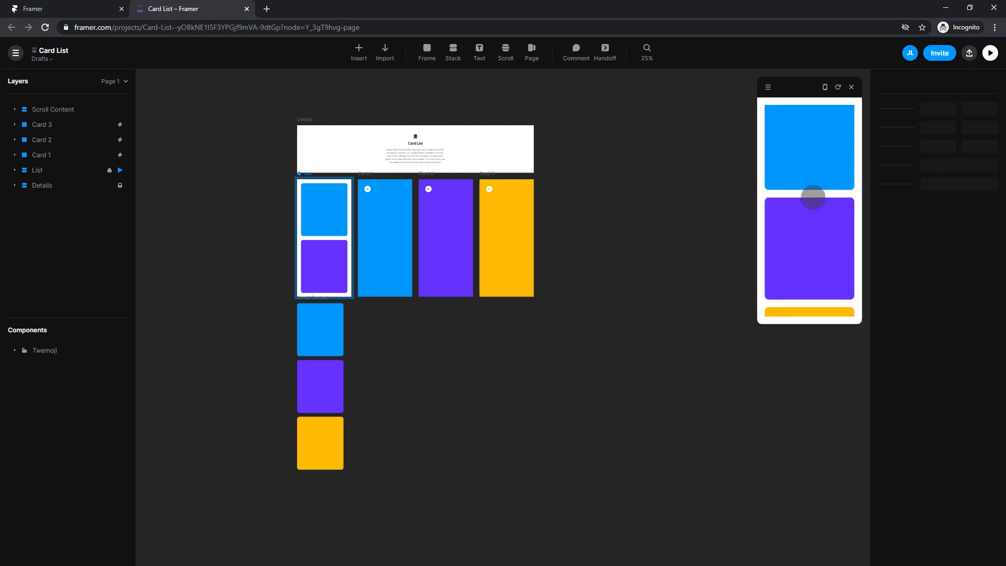
{"action": "left_click", "coordinate": [852, 87]}
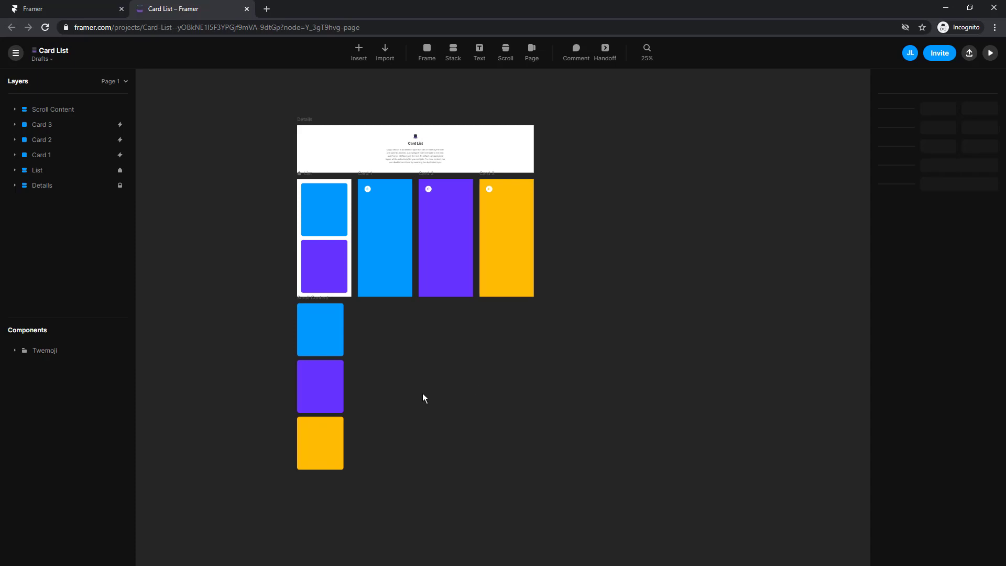
Step: Add an iPhone 11 frame below the Scroll Content cards
{"action": "scroll", "coordinate": [398, 426], "scroll_direction": "down", "scroll_amount": 2}
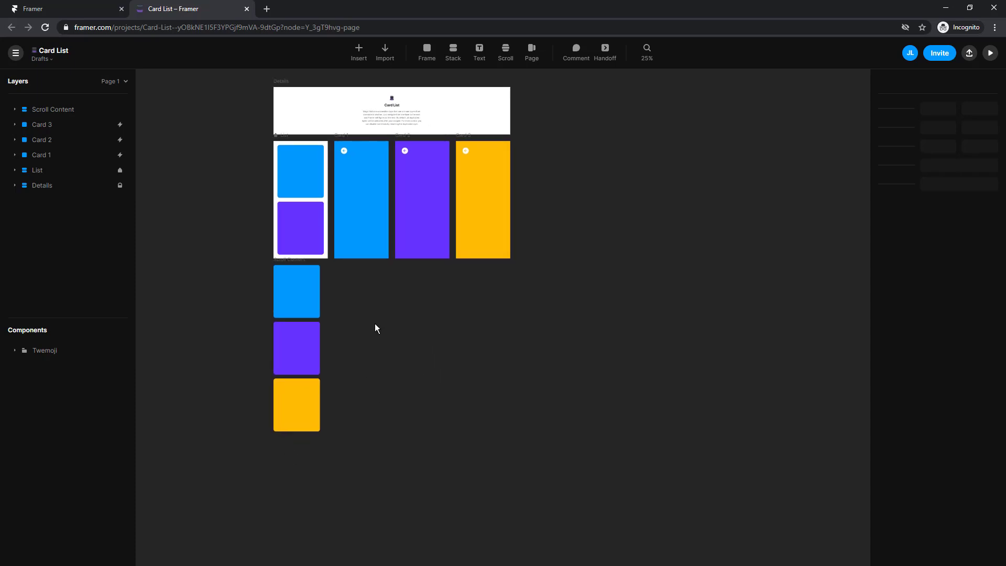
{"action": "key", "text": "f"}
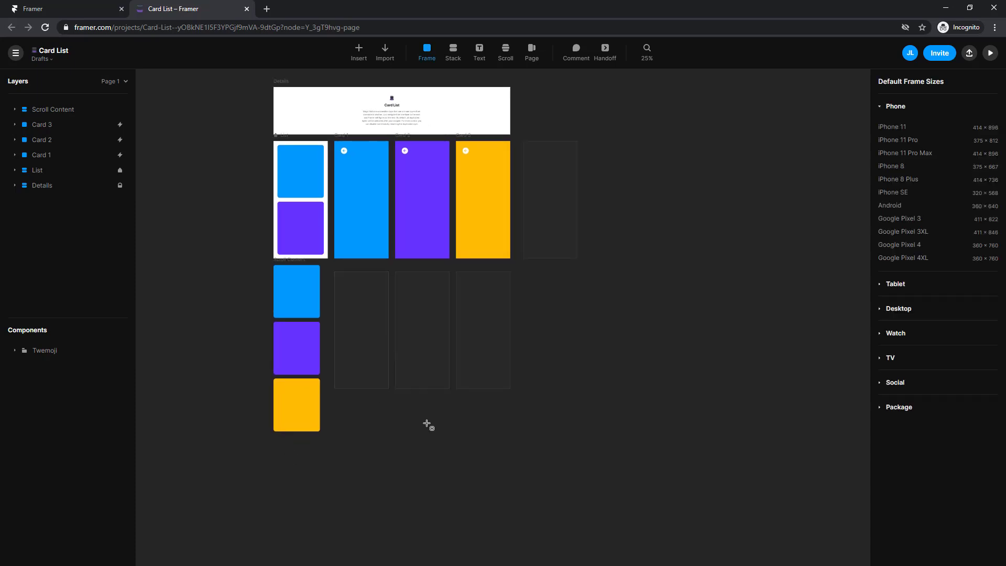
{"action": "left_click", "coordinate": [357, 325]}
{"action": "left_click_drag", "start_coordinate": [517, 292], "coordinate": [442, 473]}
Step: Duplicate the Card 1, Card 2 and Card 3 screens and place the copies in a row beside the new iPhone 11 frame
{"action": "scroll", "coordinate": [482, 367], "scroll_direction": "down", "scroll_amount": 3}
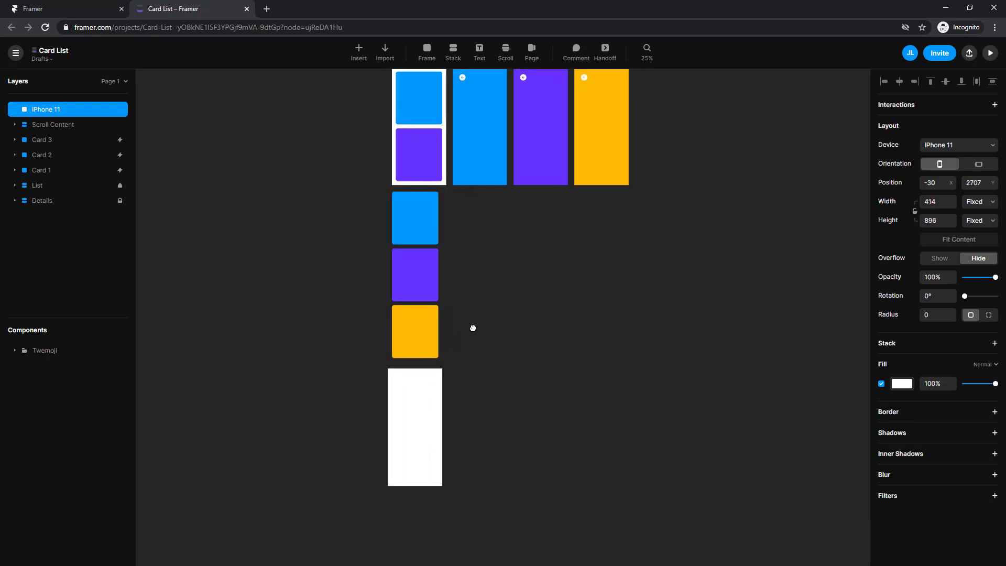
{"action": "scroll", "coordinate": [477, 338], "scroll_direction": "up", "scroll_amount": 2}
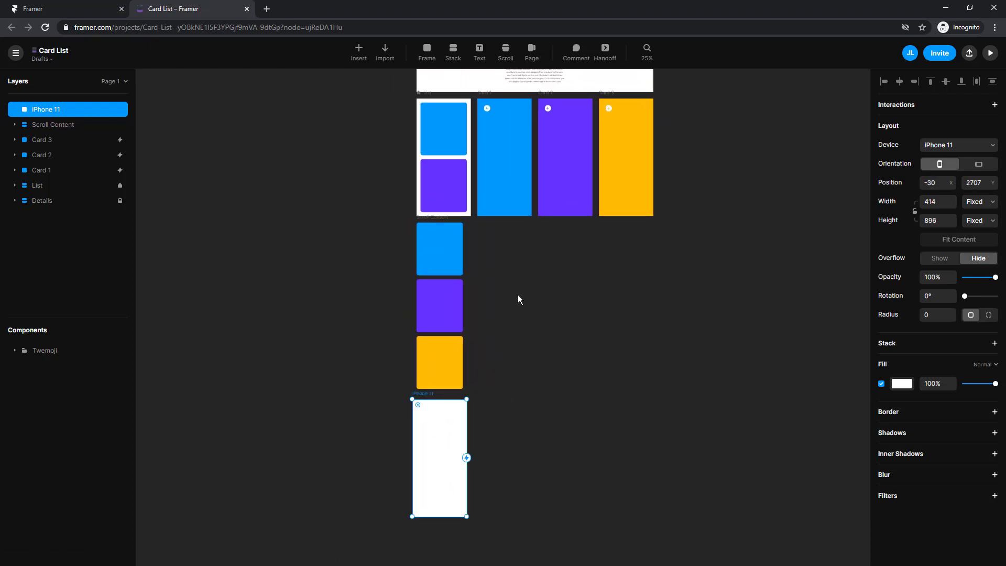
{"action": "scroll", "coordinate": [519, 299], "scroll_direction": "right", "scroll_amount": 1}
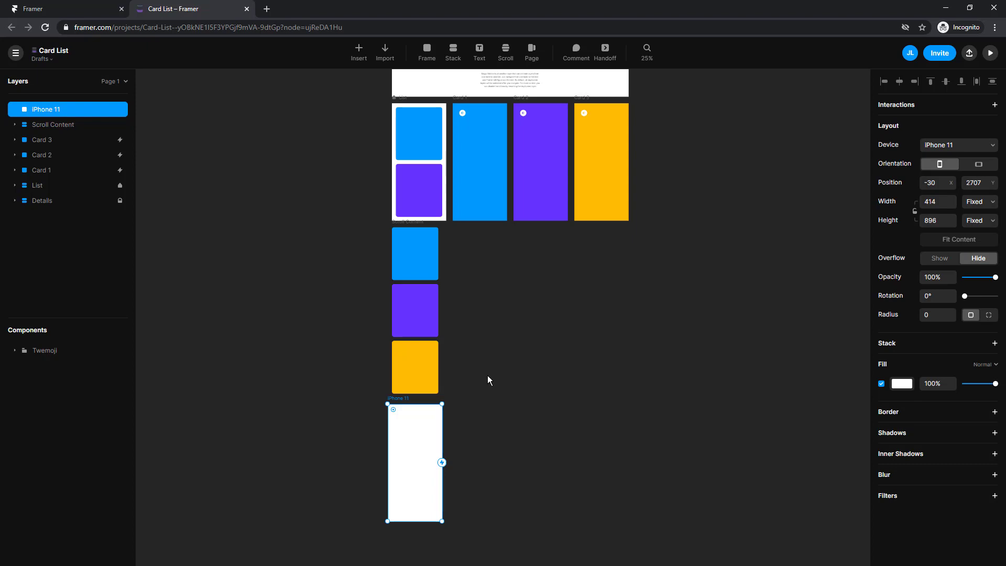
{"action": "left_click", "coordinate": [458, 99]}
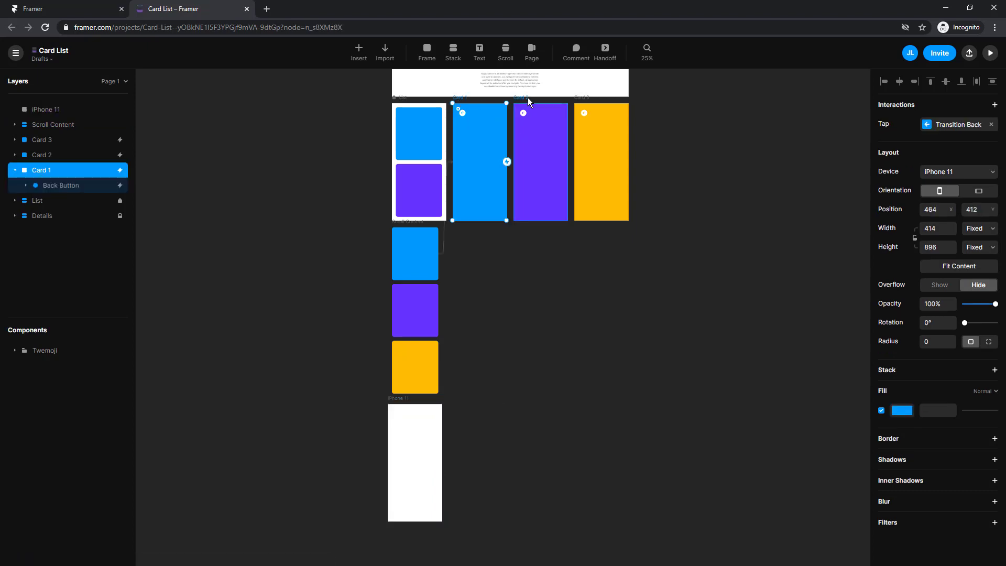
{"action": "left_click", "coordinate": [527, 97], "text": "shift"}
{"action": "left_click", "coordinate": [584, 97], "text": "shift"}
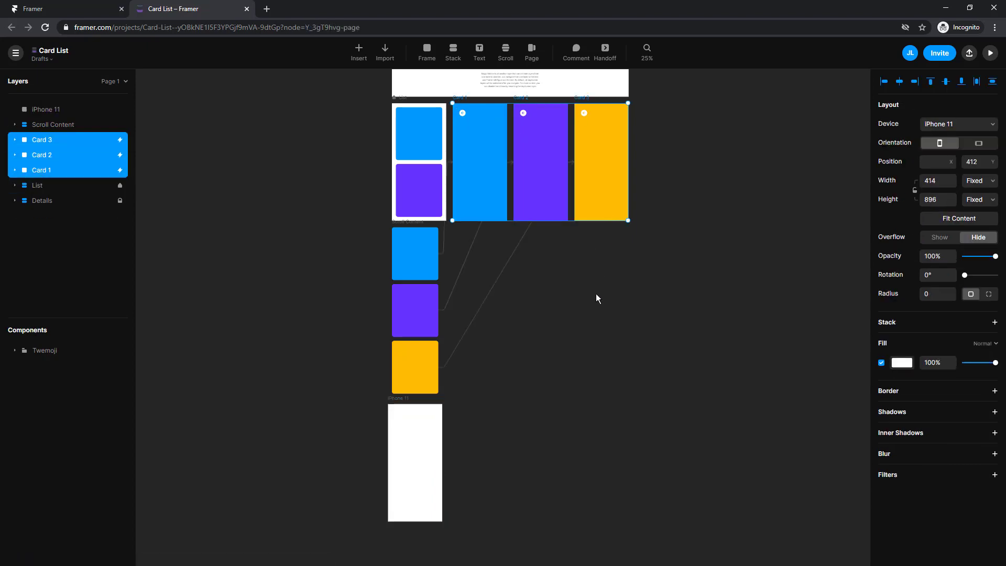
{"action": "left_click", "coordinate": [544, 375]}
{"action": "key", "text": "ctrl+v"}
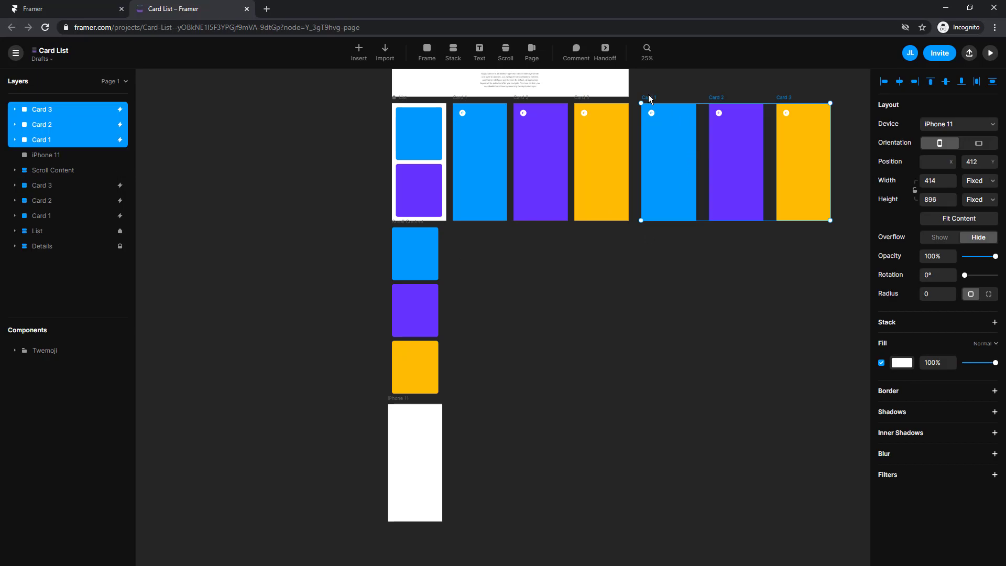
{"action": "left_click_drag", "start_coordinate": [648, 99], "coordinate": [459, 397]}
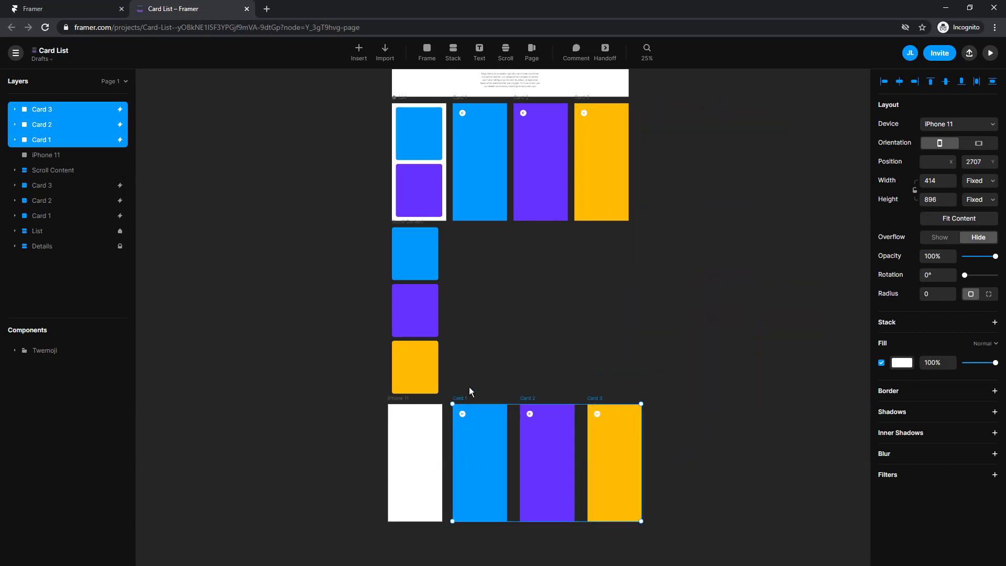
{"action": "scroll", "coordinate": [469, 390], "scroll_direction": "down", "scroll_amount": 2}
{"action": "left_click", "coordinate": [519, 322]}
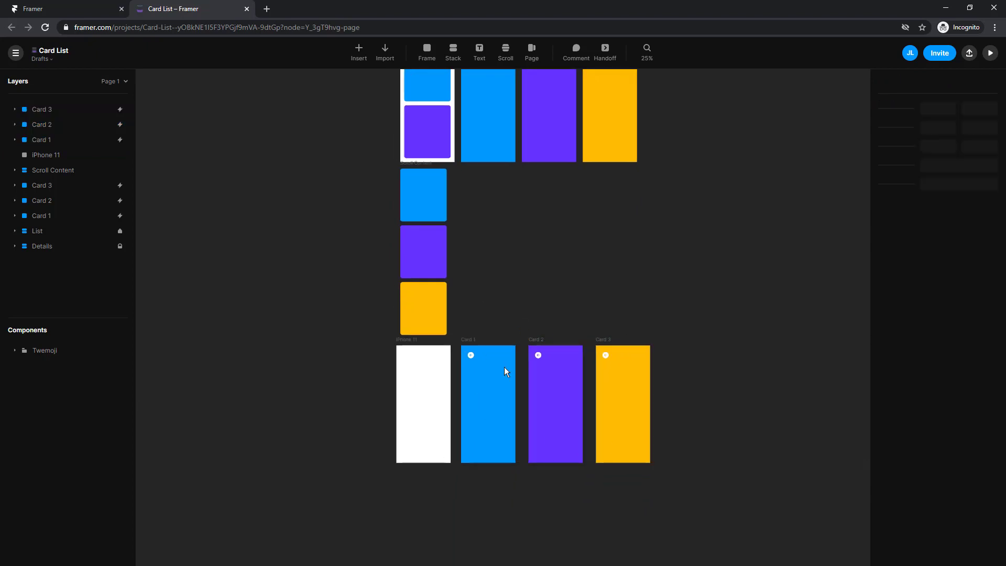
Step: Examine how the example's list, card screens and Scroll Content stack are laid out and layered
{"action": "scroll", "coordinate": [488, 485], "scroll_direction": "down", "scroll_amount": 2}
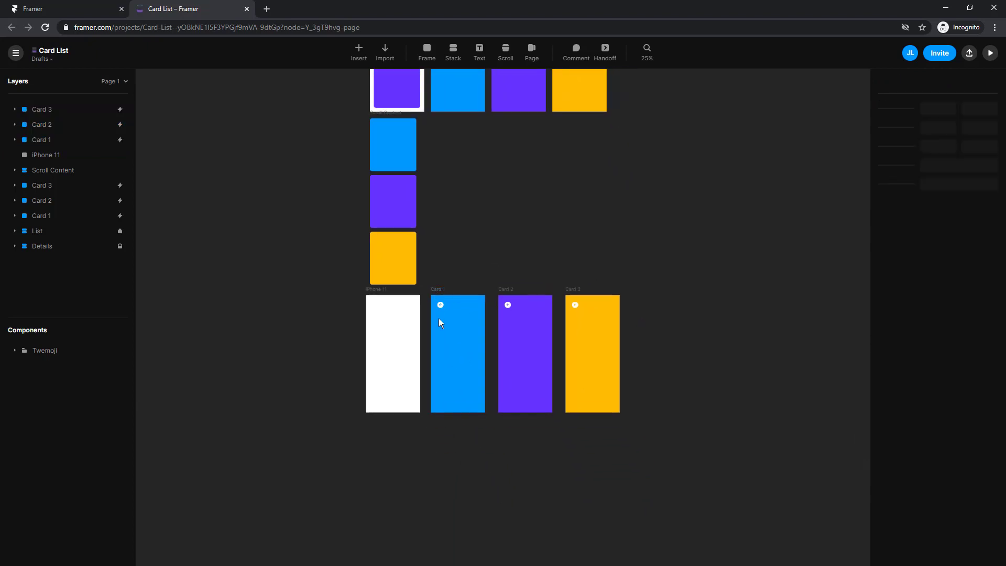
{"action": "scroll", "coordinate": [448, 408], "scroll_direction": "up", "scroll_amount": 1}
{"action": "scroll", "coordinate": [443, 394], "scroll_direction": "up", "scroll_amount": 3}
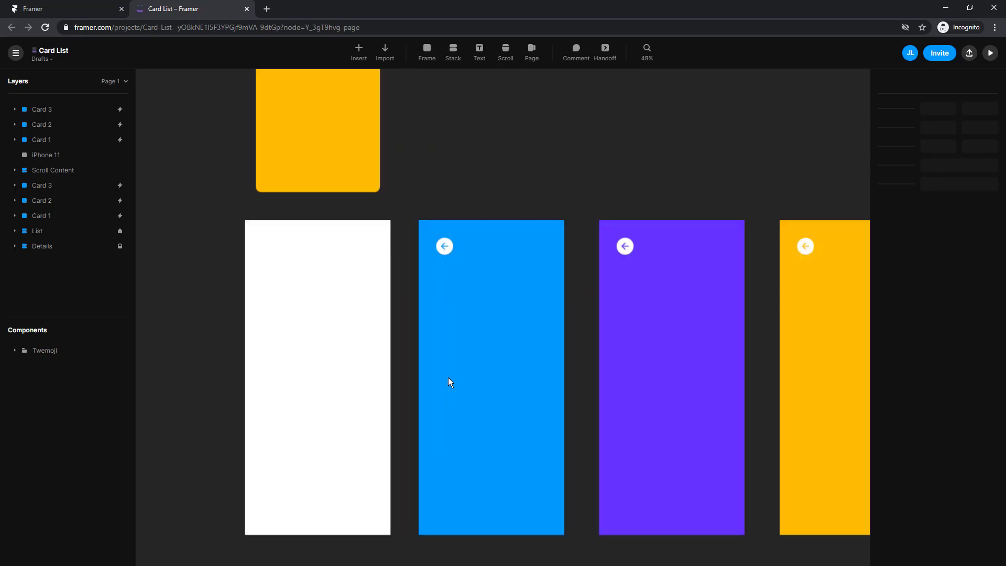
{"action": "left_click_drag", "start_coordinate": [402, 349], "coordinate": [447, 281]}
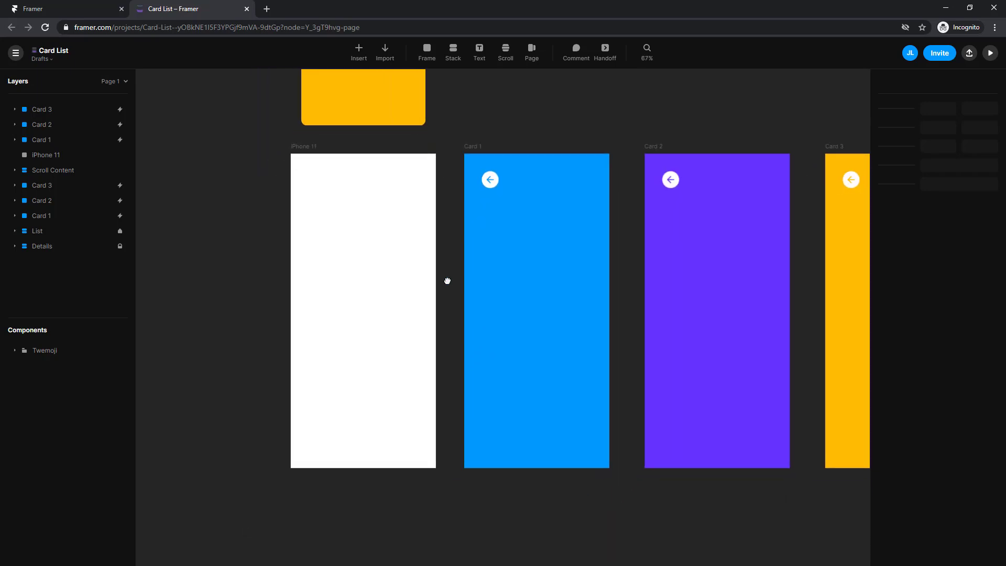
{"action": "scroll", "coordinate": [421, 263], "scroll_direction": "up", "scroll_amount": 5}
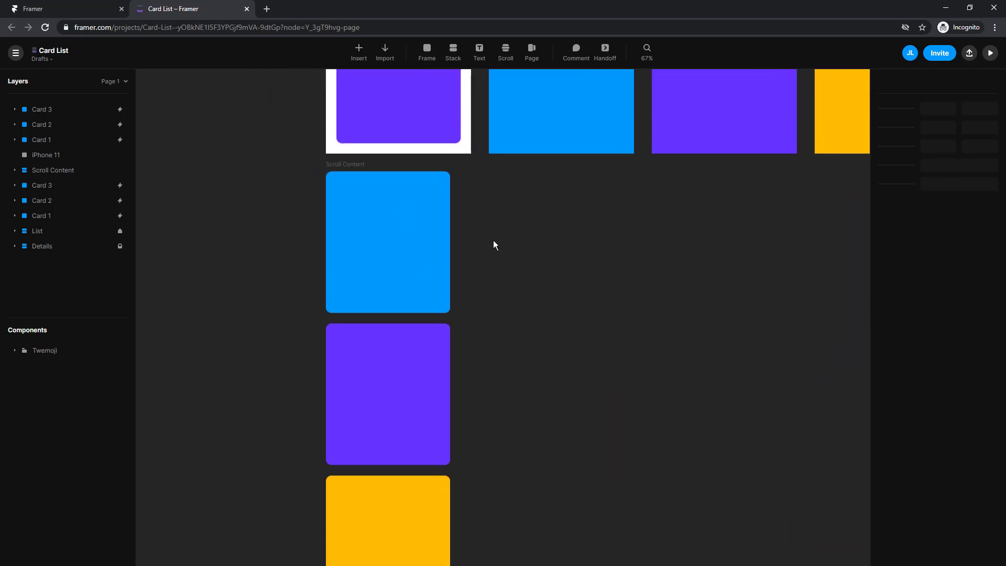
{"action": "scroll", "coordinate": [494, 245], "scroll_direction": "up", "scroll_amount": 2}
{"action": "scroll", "coordinate": [446, 241], "scroll_direction": "left", "scroll_amount": 1}
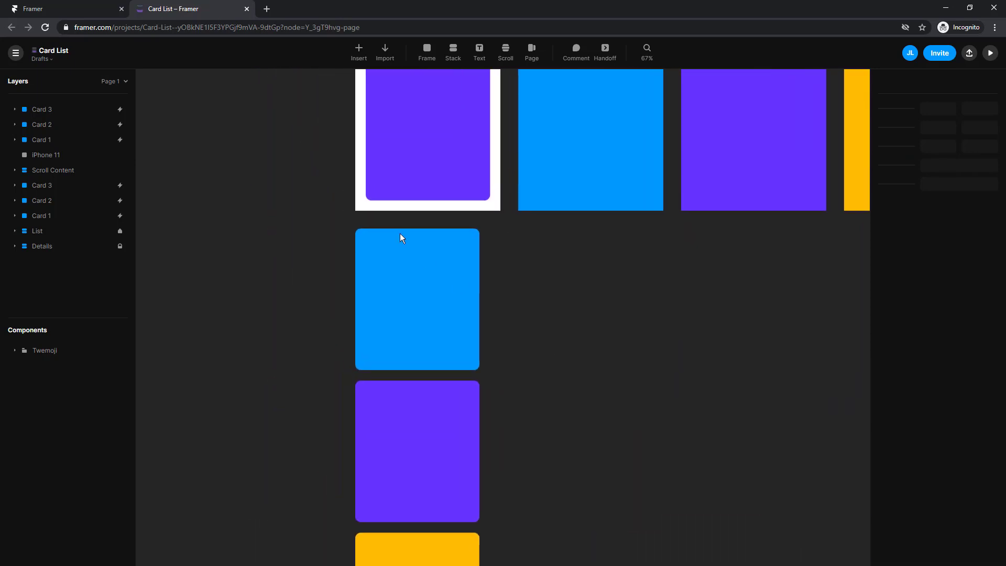
{"action": "scroll", "coordinate": [323, 231], "scroll_direction": "down", "scroll_amount": 3}
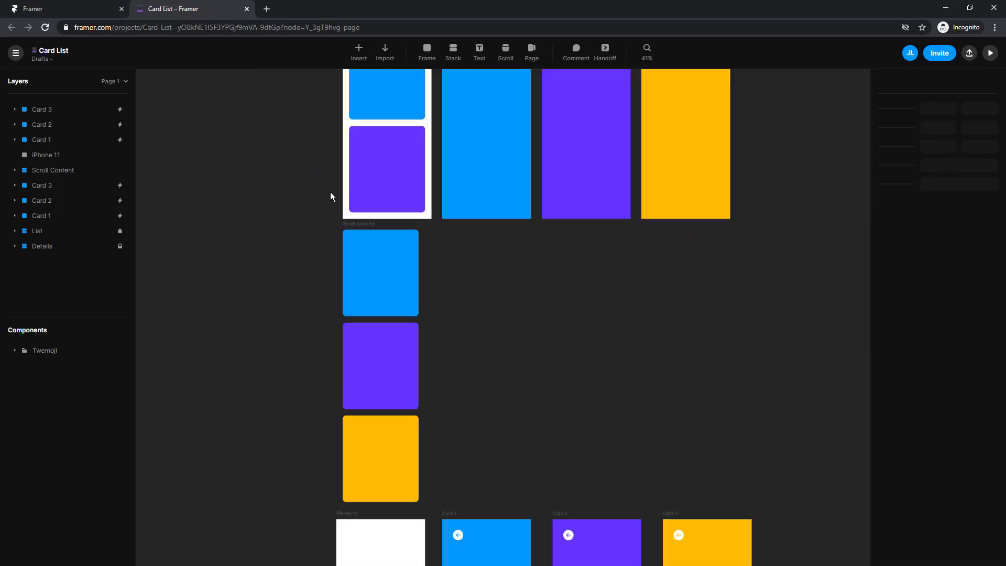
{"action": "scroll", "coordinate": [308, 249], "scroll_direction": "up", "scroll_amount": 5}
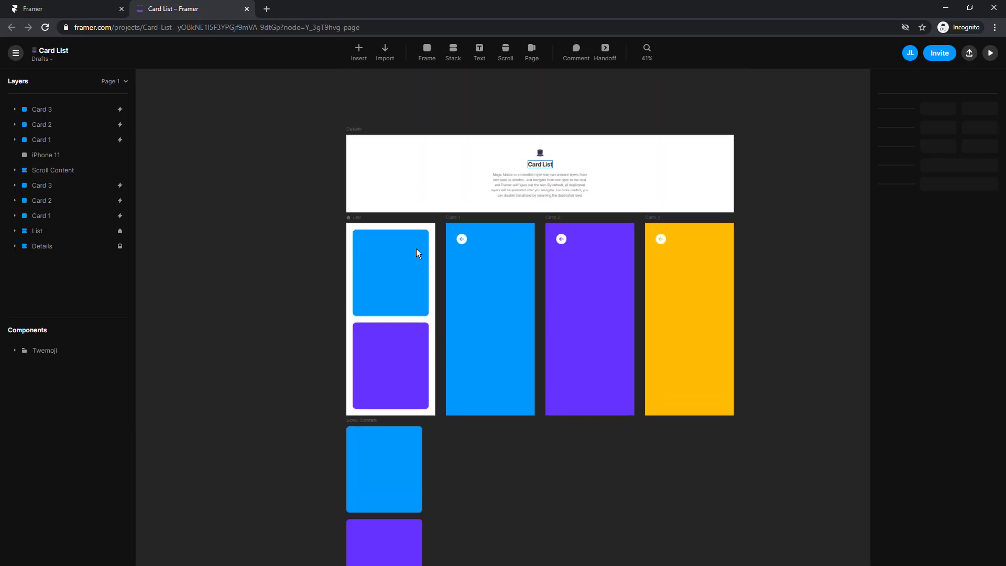
{"action": "left_click", "coordinate": [359, 420]}
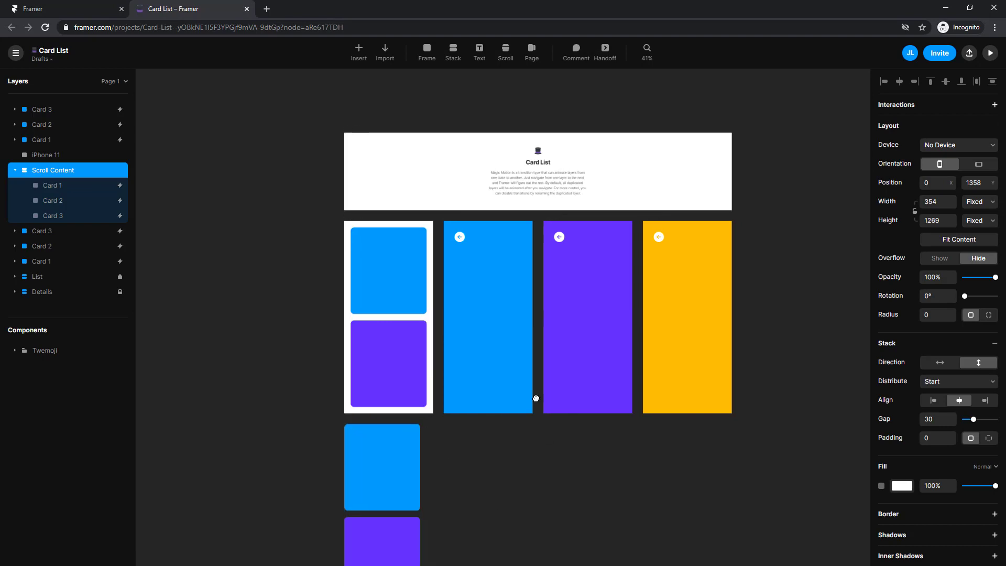
{"action": "scroll", "coordinate": [524, 396], "scroll_direction": "down", "scroll_amount": 10}
{"action": "left_click", "coordinate": [434, 396]}
{"action": "scroll", "coordinate": [501, 303], "scroll_direction": "up", "scroll_amount": 5}
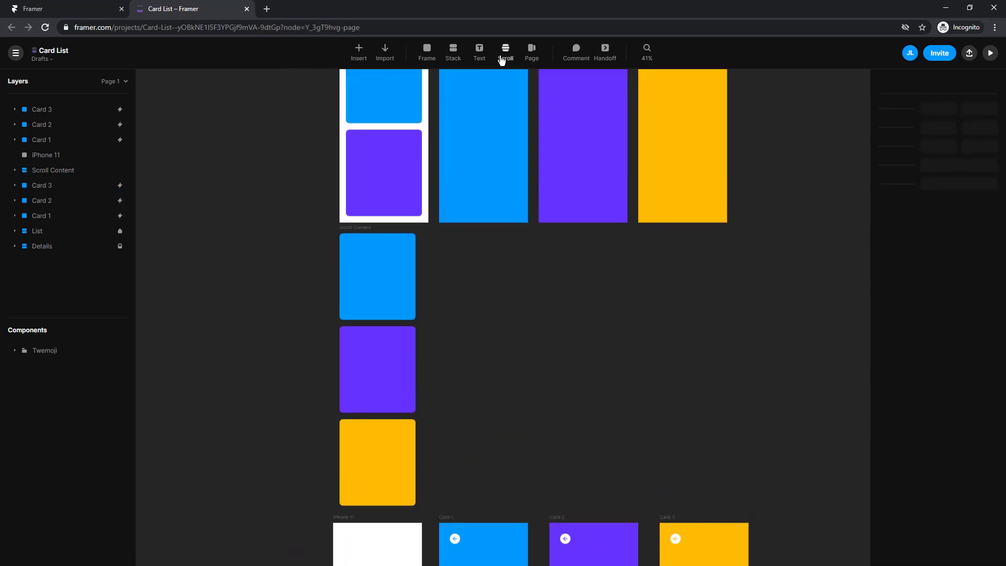
Step: Draw a vertical Scroll area about 414 × 505 across the full width of the blank iPhone 11 frame
{"action": "scroll", "coordinate": [469, 457], "scroll_direction": "down", "scroll_amount": 6}
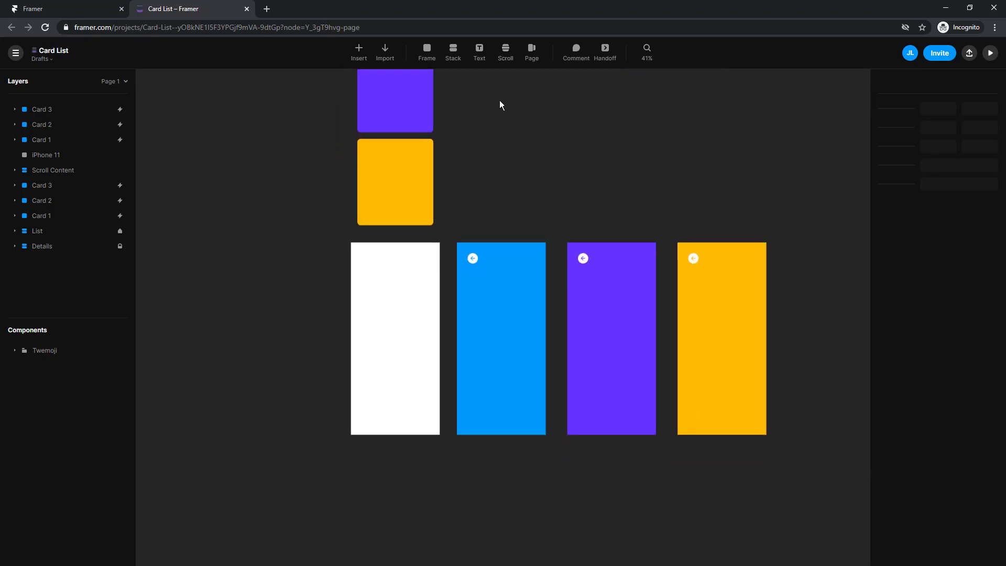
{"action": "left_click", "coordinate": [504, 52]}
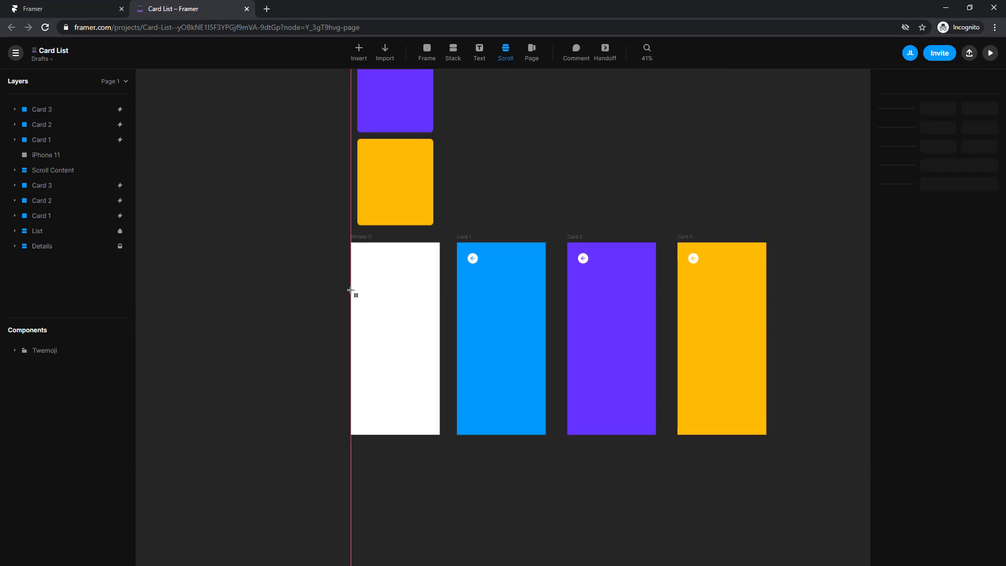
{"action": "left_click_drag", "start_coordinate": [352, 290], "coordinate": [439, 397]}
{"action": "scroll", "coordinate": [404, 344], "scroll_direction": "up", "scroll_amount": 10}
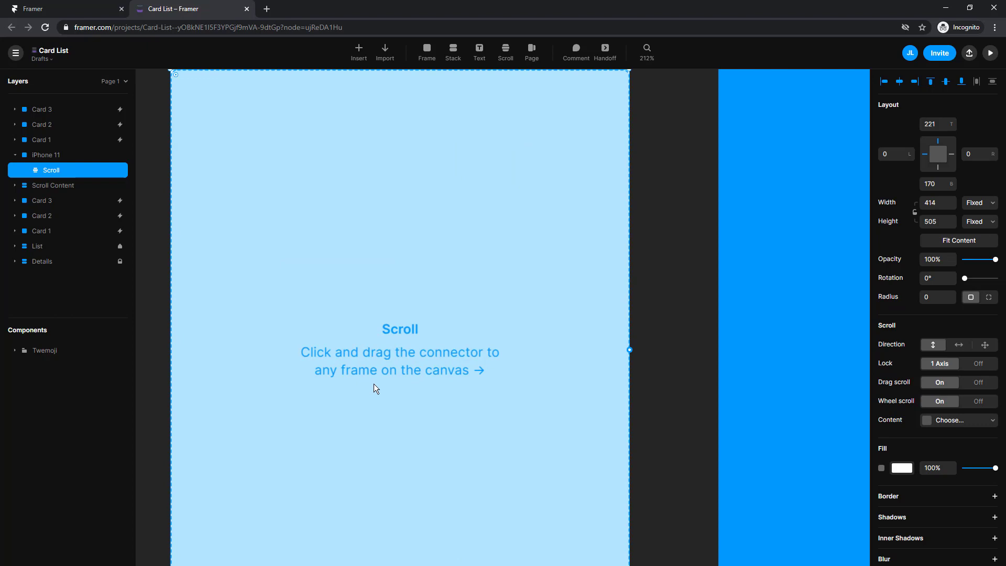
{"action": "scroll", "coordinate": [396, 382], "scroll_direction": "down", "scroll_amount": 10}
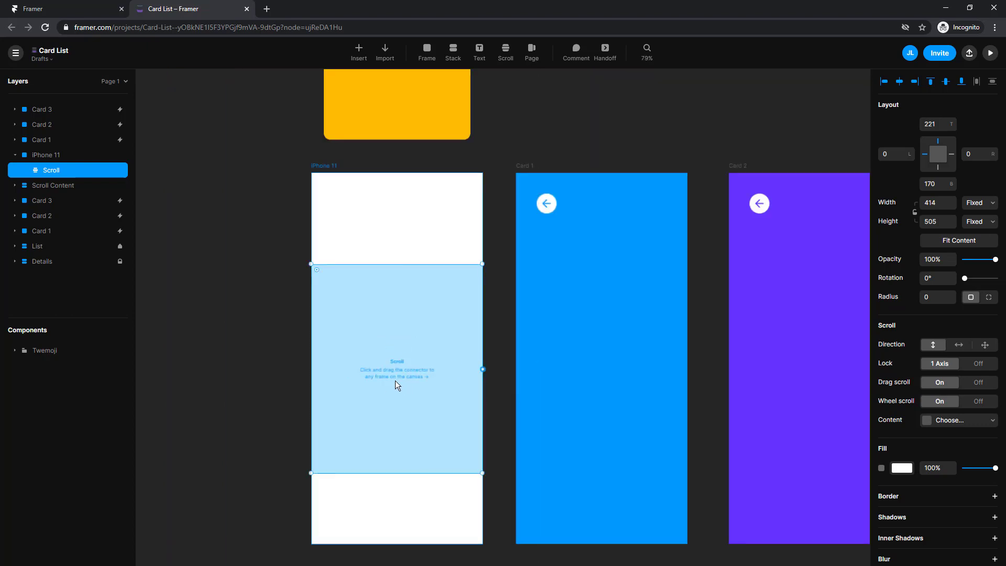
Step: Using the Scroll Content stack as reference, draw a vertical stack about 414 × 830 below the iPhone 11 frame
{"action": "scroll", "coordinate": [451, 213], "scroll_direction": "up", "scroll_amount": 4}
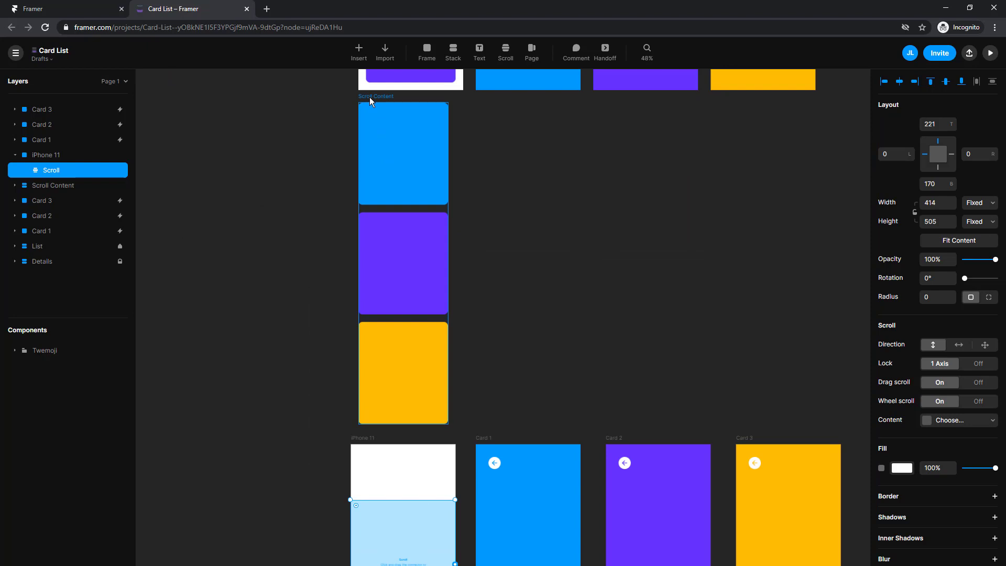
{"action": "left_click", "coordinate": [370, 96]}
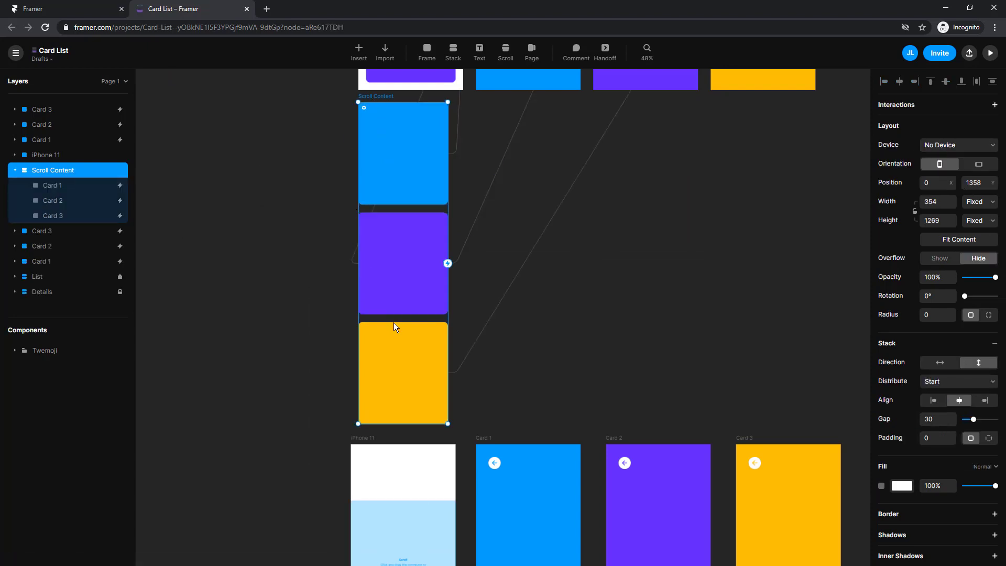
{"action": "scroll", "coordinate": [515, 346], "scroll_direction": "down", "scroll_amount": 5}
{"action": "left_click", "coordinate": [492, 171]}
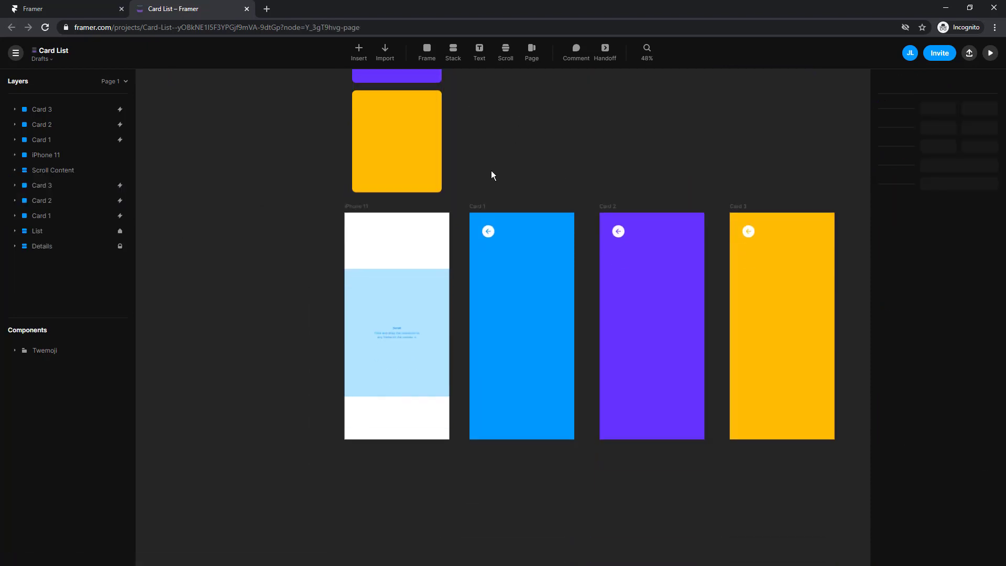
{"action": "scroll", "coordinate": [486, 519], "scroll_direction": "down", "scroll_amount": 5}
{"action": "scroll", "coordinate": [438, 140], "scroll_direction": "up", "scroll_amount": 1}
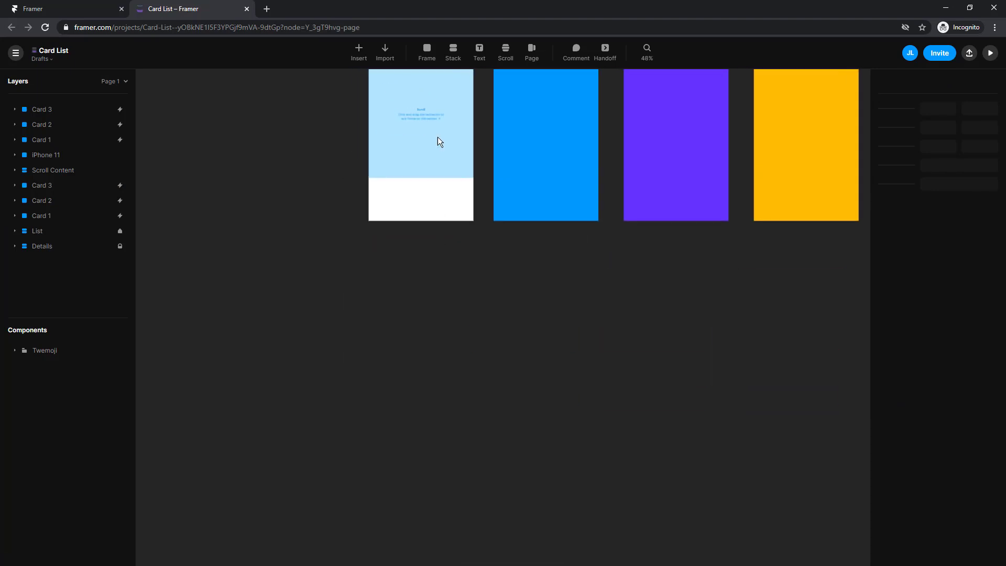
{"action": "left_click", "coordinate": [457, 58]}
{"action": "left_click_drag", "start_coordinate": [370, 265], "coordinate": [474, 478]}
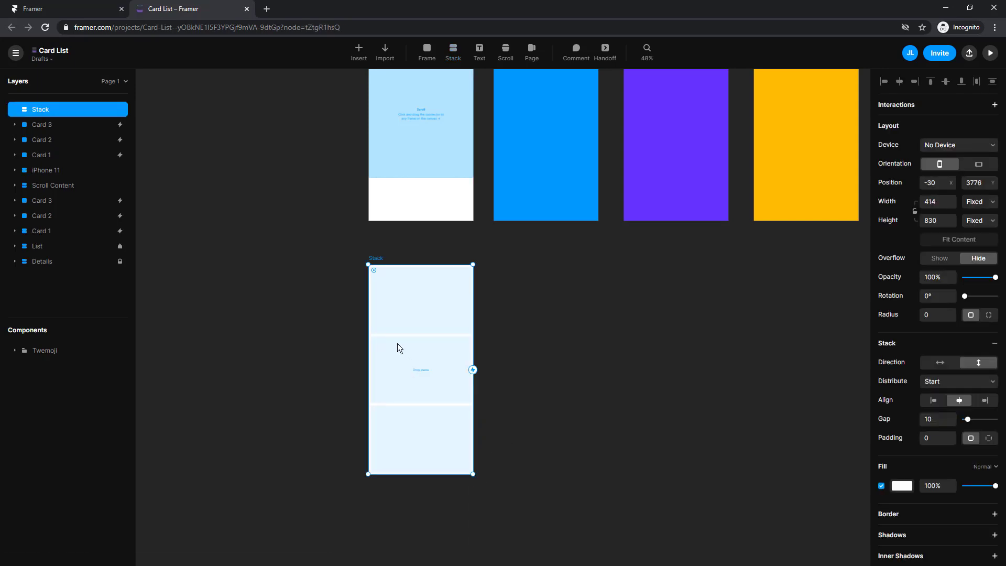
Step: Draw a frame about 360 × 451 inside the new stack and round its corners to a radius of 25
{"action": "scroll", "coordinate": [338, 348], "scroll_direction": "up", "scroll_amount": 2}
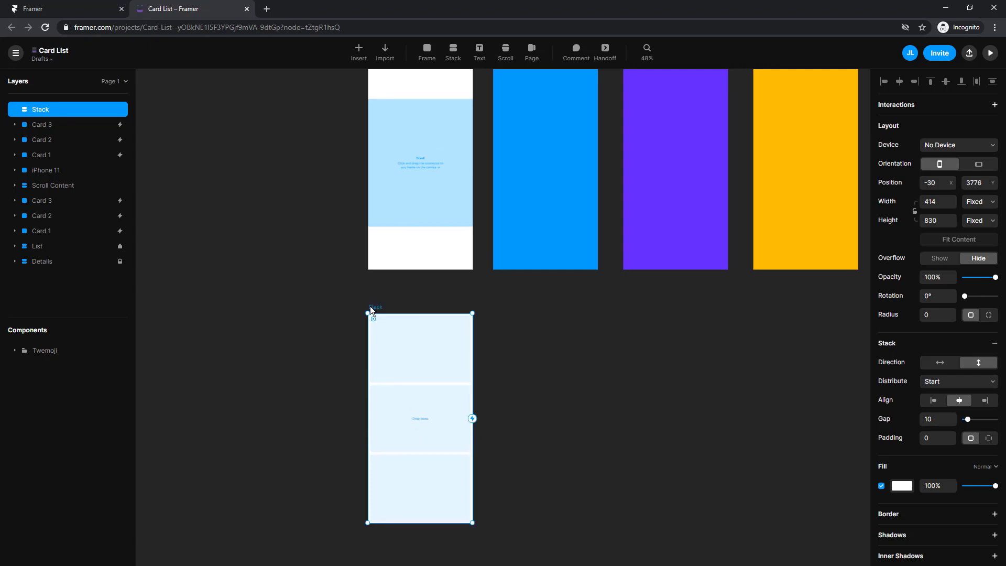
{"action": "scroll", "coordinate": [350, 363], "scroll_direction": "down", "scroll_amount": 3}
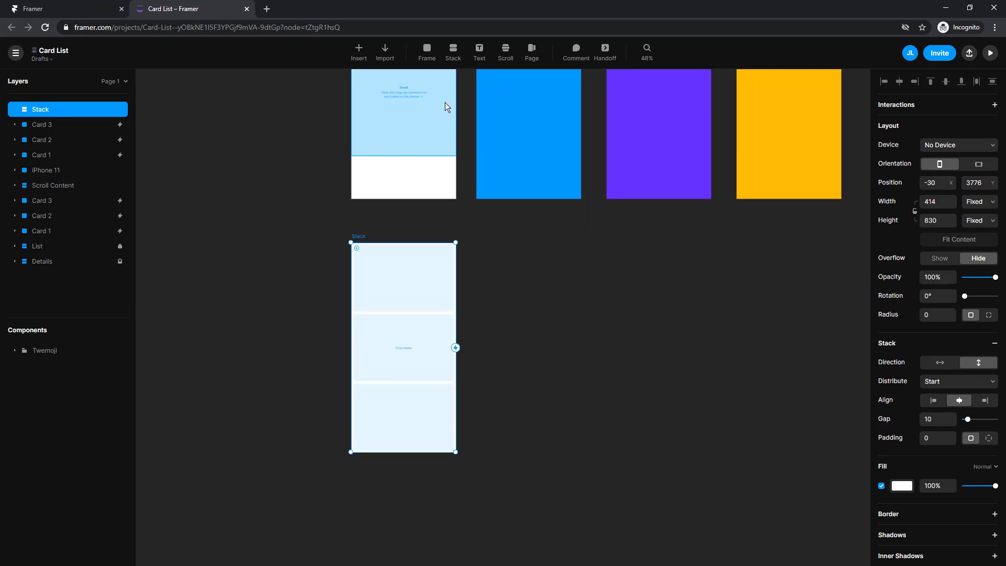
{"action": "left_click", "coordinate": [427, 51]}
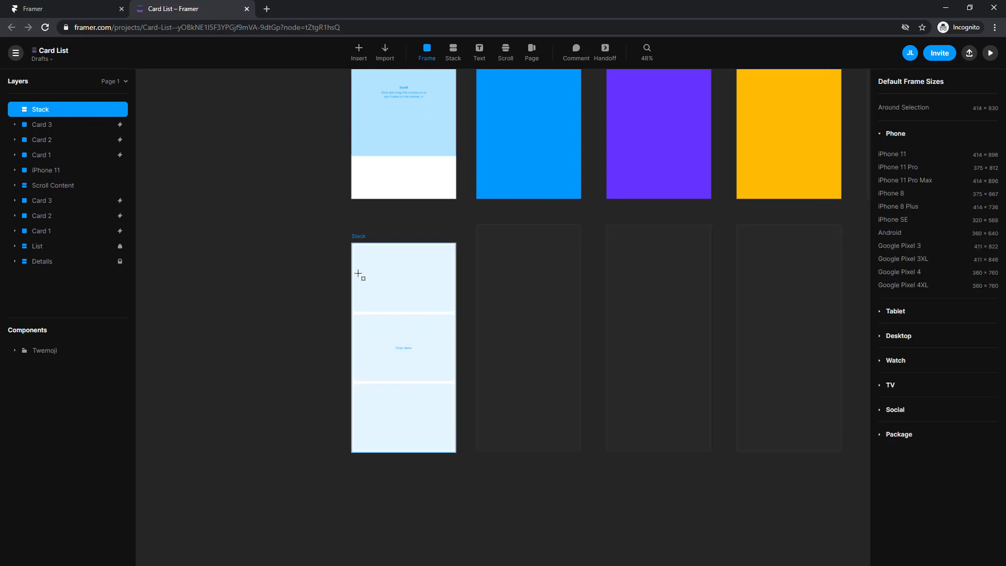
{"action": "left_click_drag", "start_coordinate": [362, 256], "coordinate": [450, 370]}
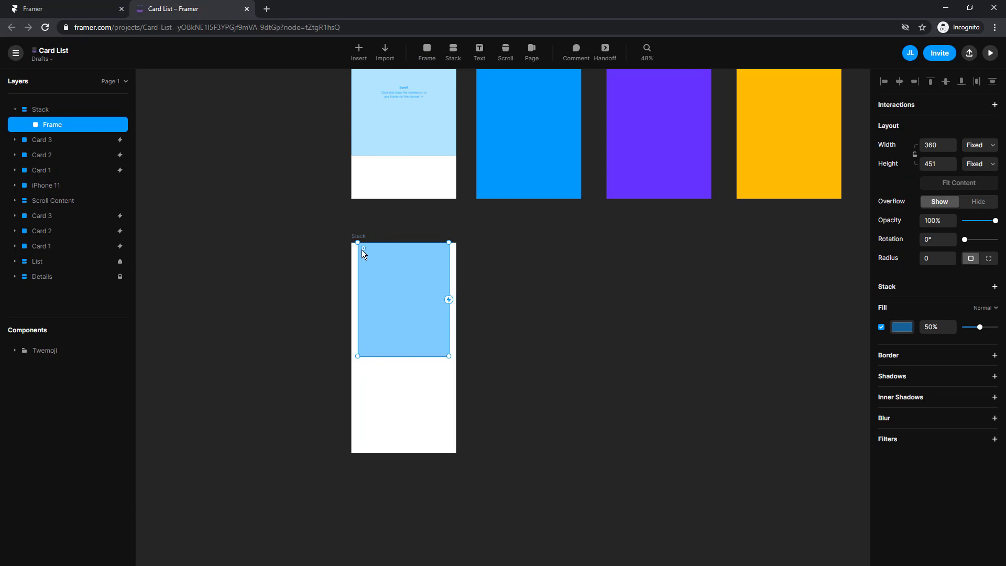
{"action": "left_click_drag", "start_coordinate": [363, 250], "coordinate": [365, 250]}
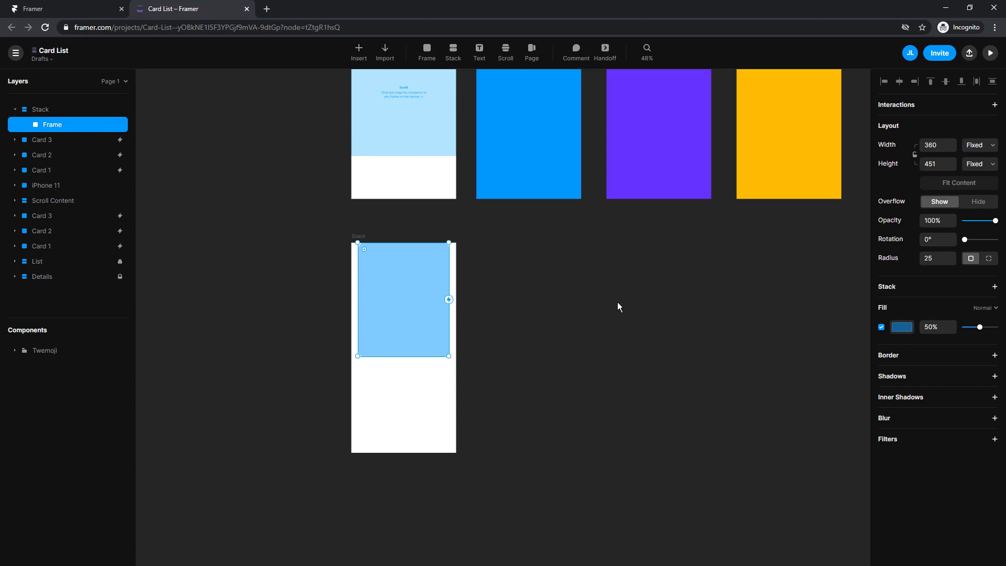
Step: Duplicate the rounded card frame twice inside the new stack
{"action": "scroll", "coordinate": [617, 315], "scroll_direction": "right", "scroll_amount": 3}
{"action": "scroll", "coordinate": [618, 314], "scroll_direction": "up", "scroll_amount": 2}
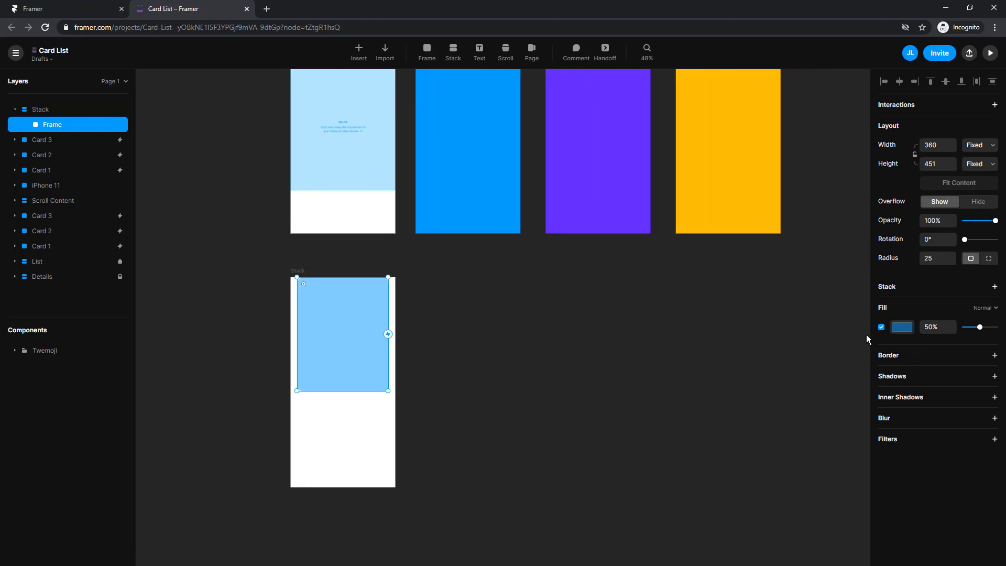
{"action": "left_click", "coordinate": [295, 268]}
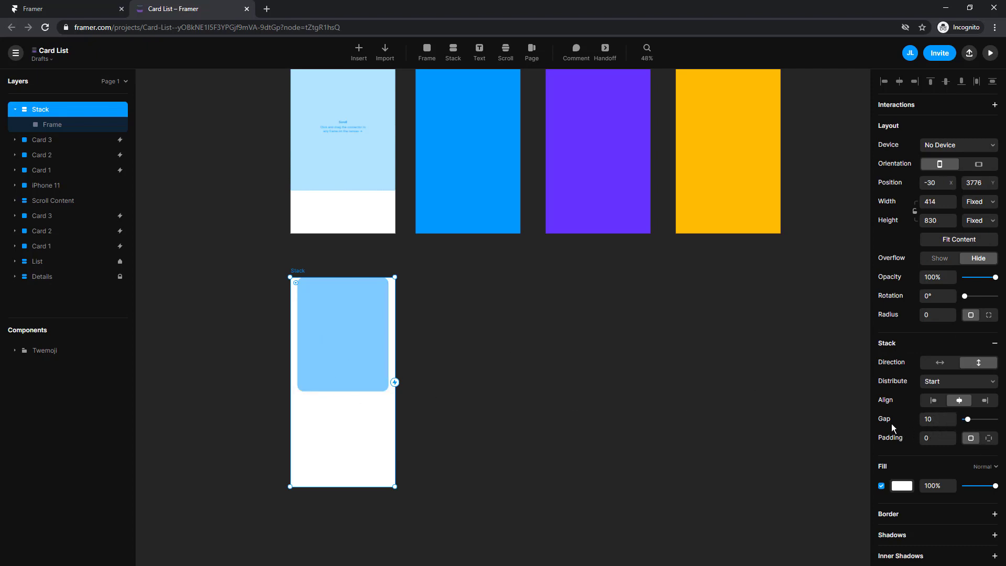
{"action": "scroll", "coordinate": [494, 404], "scroll_direction": "left", "scroll_amount": 2}
{"action": "scroll", "coordinate": [495, 403], "scroll_direction": "down", "scroll_amount": 1}
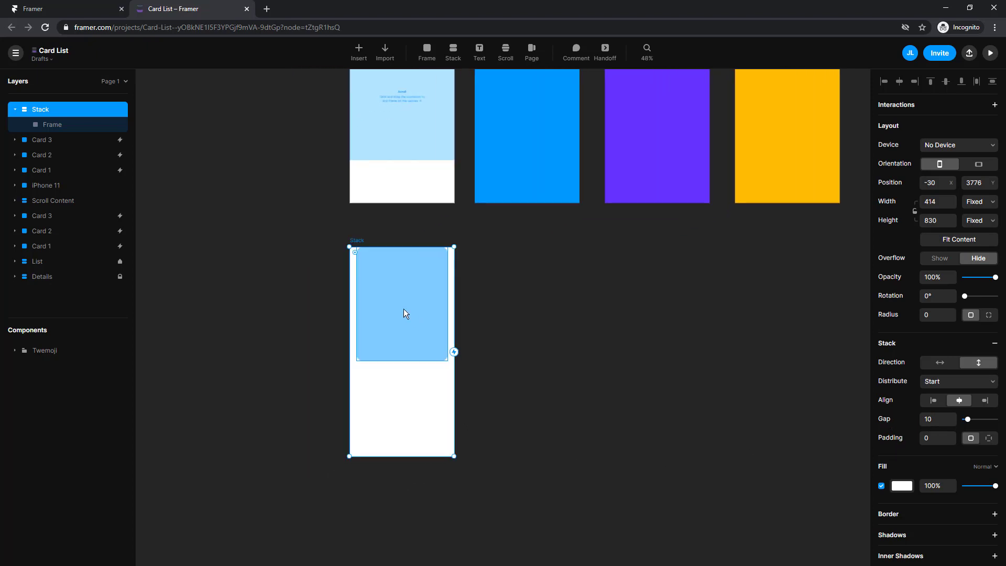
{"action": "left_click", "coordinate": [404, 309]}
{"action": "key", "text": "ctrl+d"}
{"action": "key", "text": "ctrl+d"}
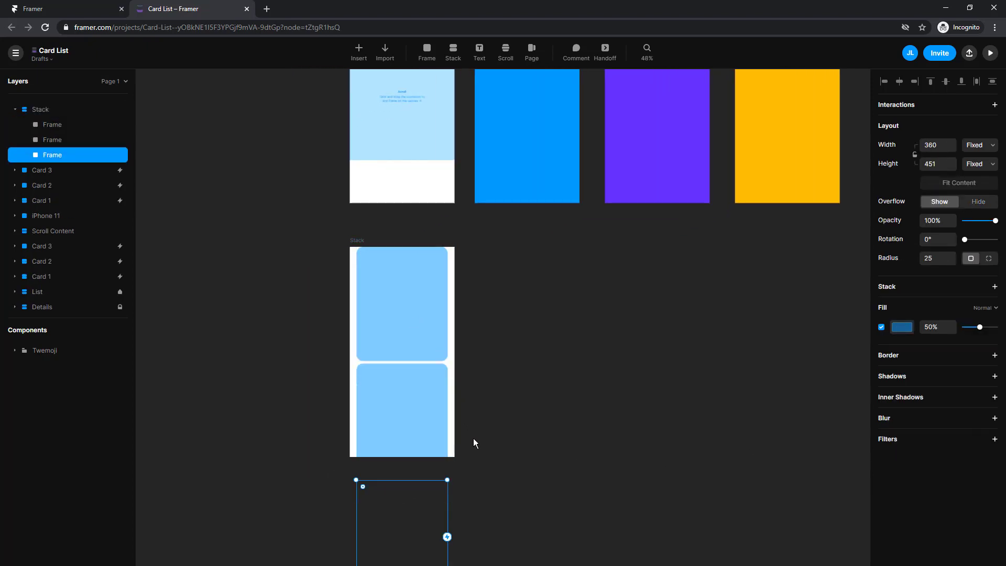
Step: Lengthen the new stack to a height of 1470 and space its frames with a gap of 24 and padding of 22
{"action": "scroll", "coordinate": [473, 438], "scroll_direction": "down", "scroll_amount": 2}
{"action": "scroll", "coordinate": [473, 438], "scroll_direction": "left", "scroll_amount": 1}
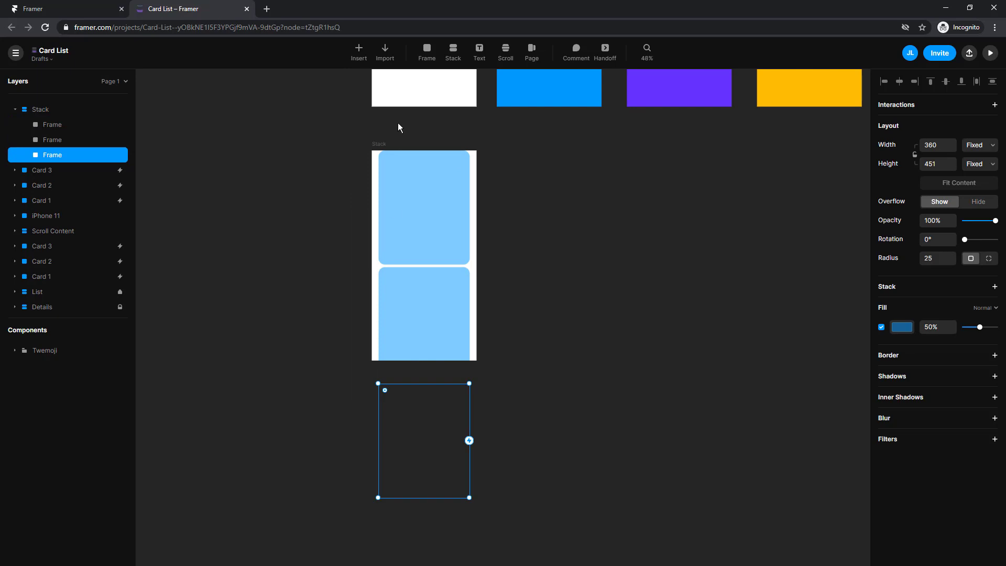
{"action": "left_click", "coordinate": [378, 144]}
{"action": "left_click_drag", "start_coordinate": [393, 359], "coordinate": [399, 522]}
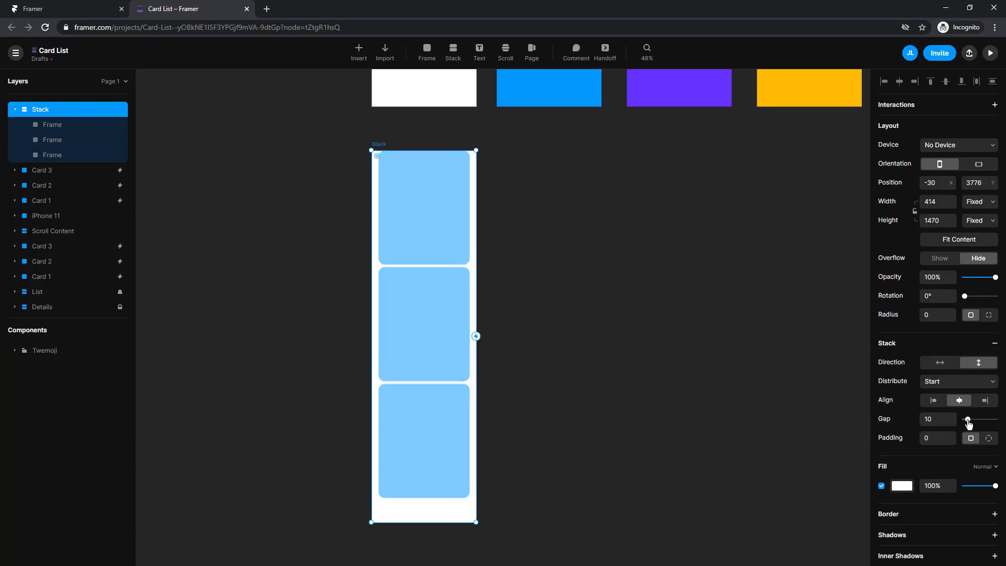
{"action": "left_click_drag", "start_coordinate": [968, 420], "coordinate": [974, 425]}
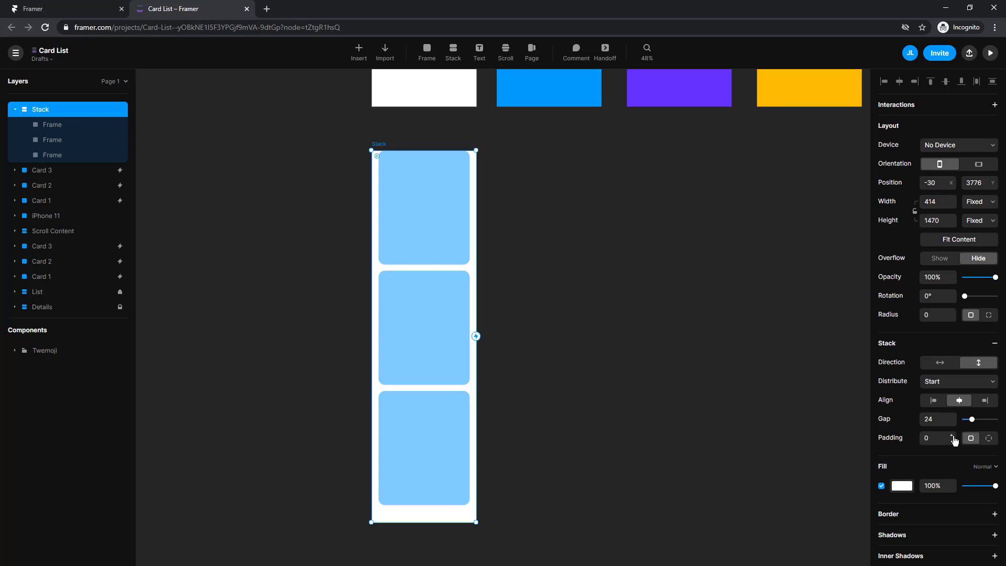
{"action": "left_click_drag", "start_coordinate": [954, 440], "coordinate": [950, 425]}
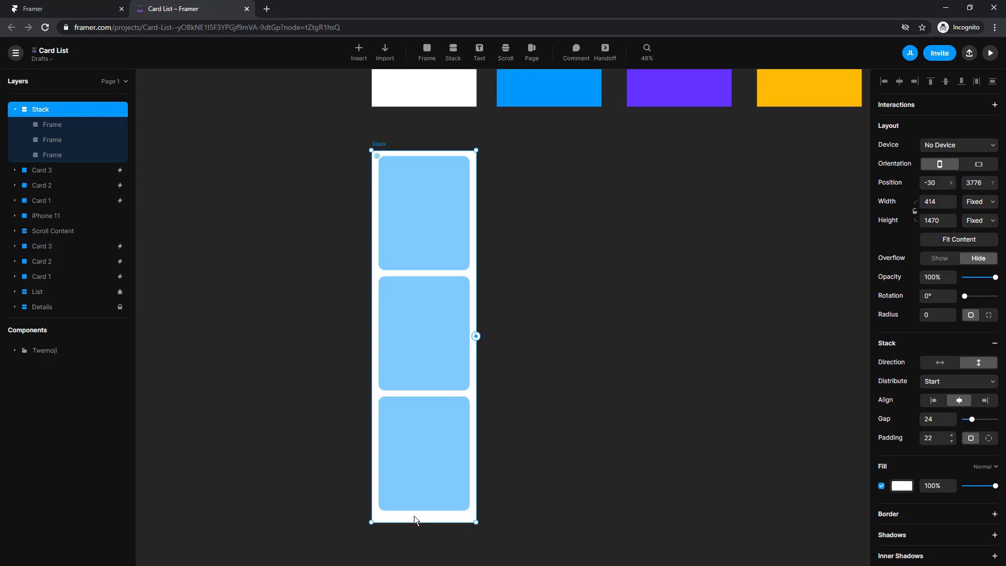
Step: Connect the iPhone 11 frame's Scroll area to the new Stack as its content and extend it to the frame's lower edge, height 675
{"action": "scroll", "coordinate": [506, 312], "scroll_direction": "up", "scroll_amount": 3}
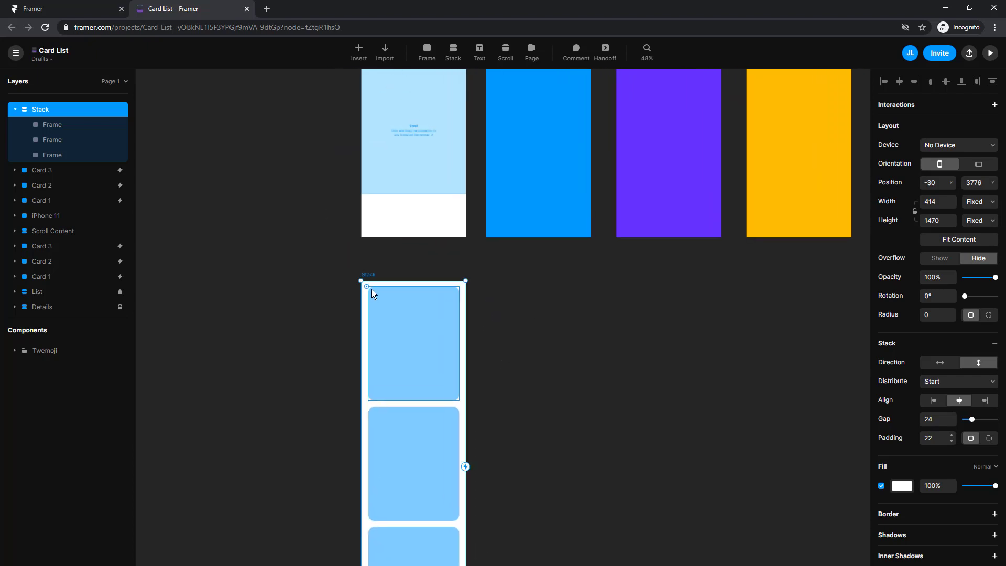
{"action": "scroll", "coordinate": [377, 225], "scroll_direction": "up", "scroll_amount": 2}
{"action": "left_click", "coordinate": [424, 218]}
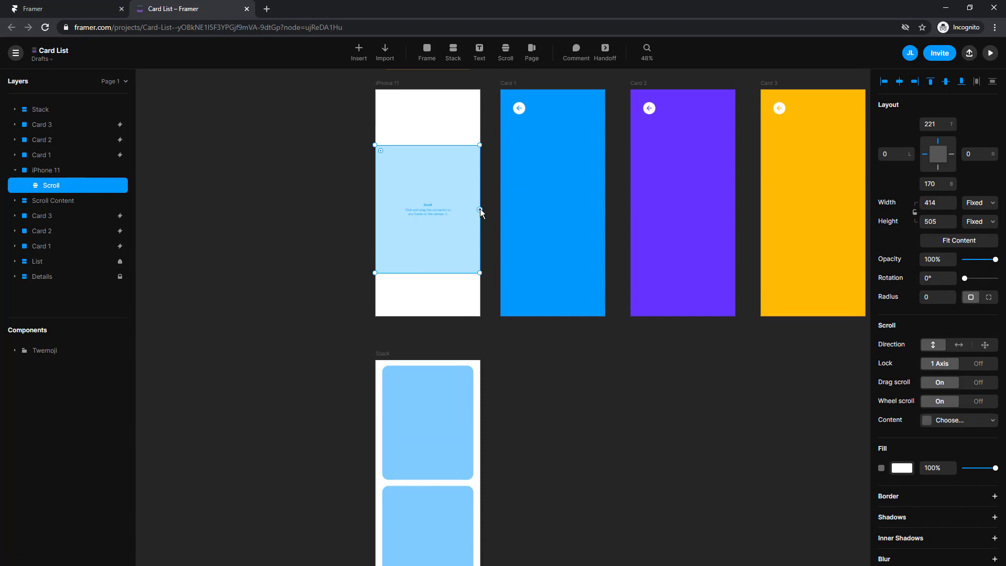
{"action": "left_click_drag", "start_coordinate": [480, 210], "coordinate": [481, 212]}
{"action": "left_click_drag", "start_coordinate": [496, 329], "coordinate": [426, 499]}
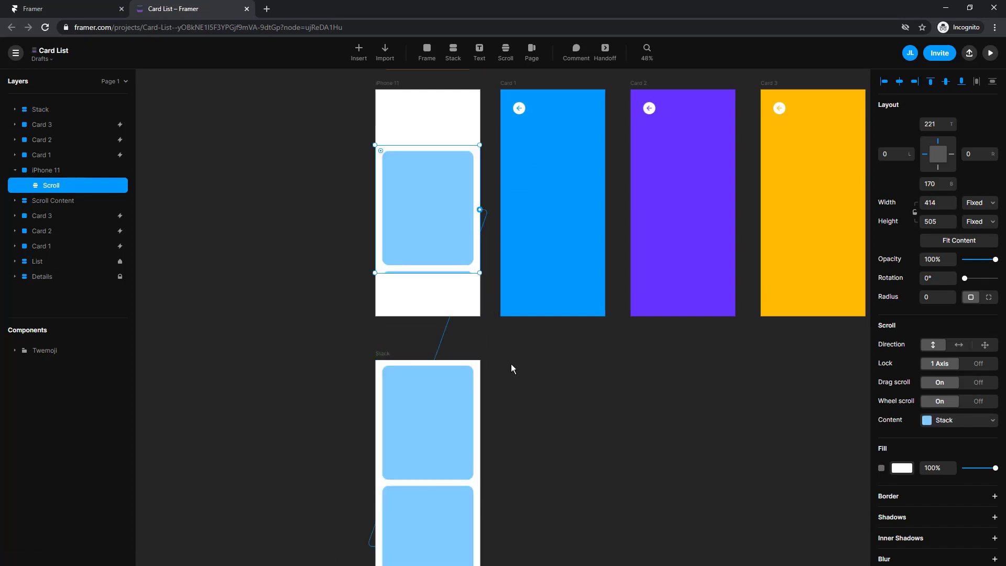
{"action": "scroll", "coordinate": [400, 313], "scroll_direction": "up", "scroll_amount": 3}
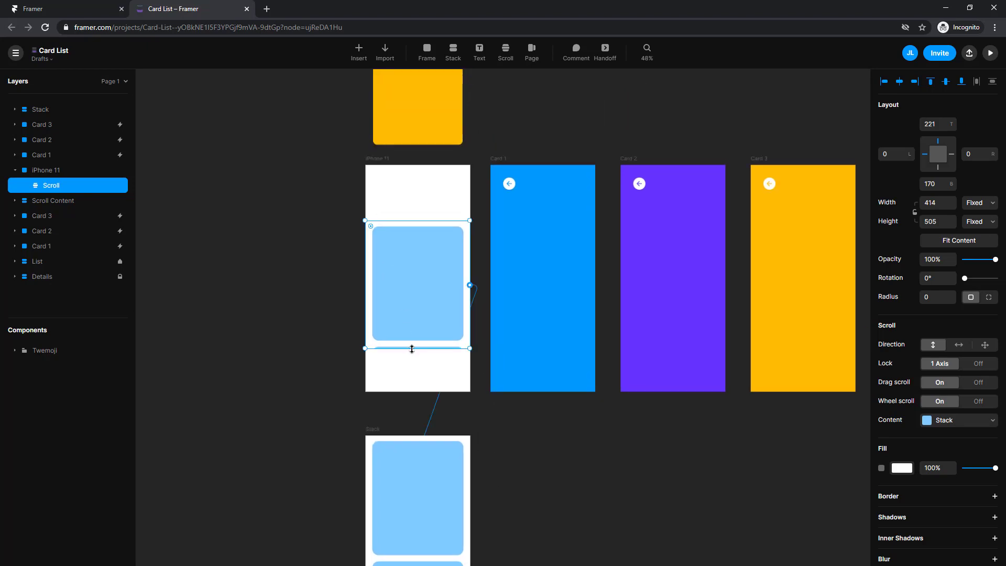
{"action": "left_click_drag", "start_coordinate": [410, 348], "coordinate": [421, 391]}
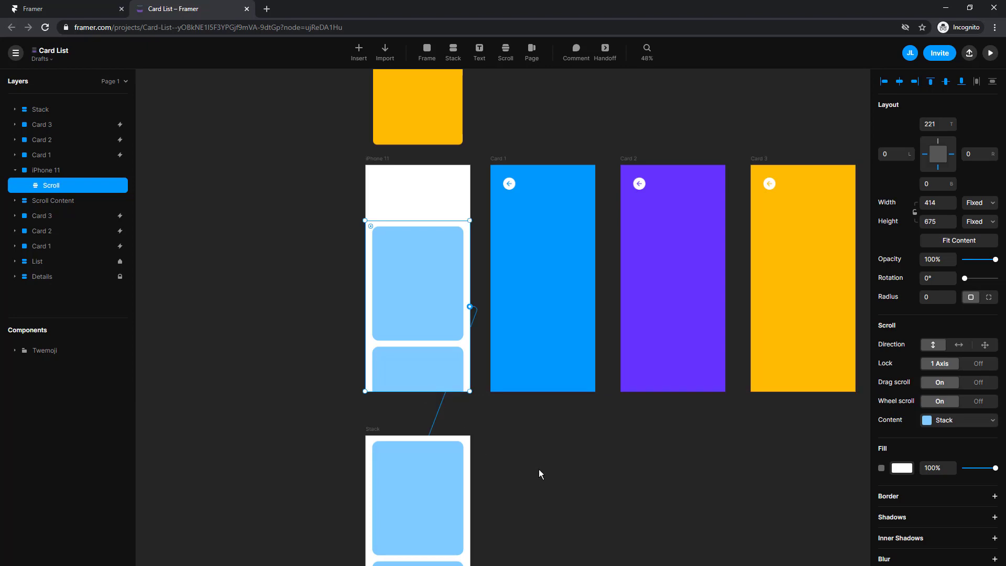
Step: Fill the first frame in the new stack with Card 1's blue, #0099FF, at 100% opacity
{"action": "scroll", "coordinate": [533, 484], "scroll_direction": "down", "scroll_amount": 3}
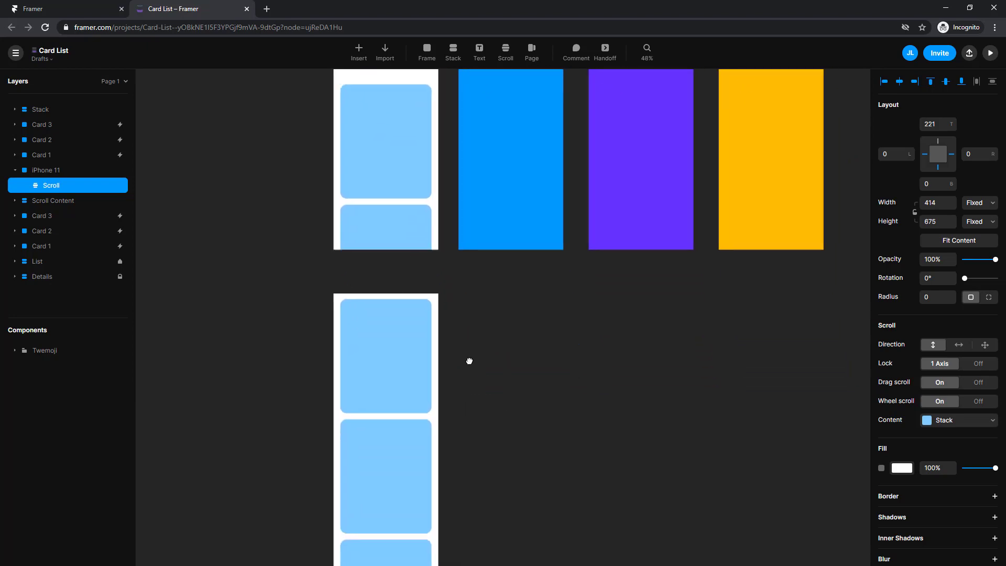
{"action": "scroll", "coordinate": [468, 359], "scroll_direction": "right", "scroll_amount": 4}
{"action": "scroll", "coordinate": [398, 366], "scroll_direction": "down", "scroll_amount": 4}
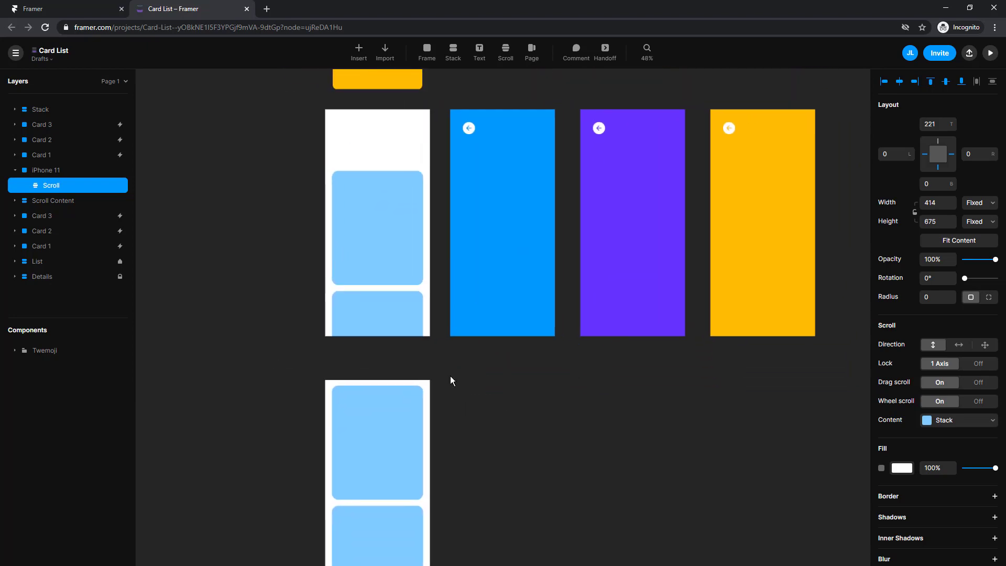
{"action": "scroll", "coordinate": [458, 402], "scroll_direction": "down", "scroll_amount": 4}
{"action": "scroll", "coordinate": [458, 402], "scroll_direction": "right", "scroll_amount": 2}
{"action": "left_click", "coordinate": [432, 120]}
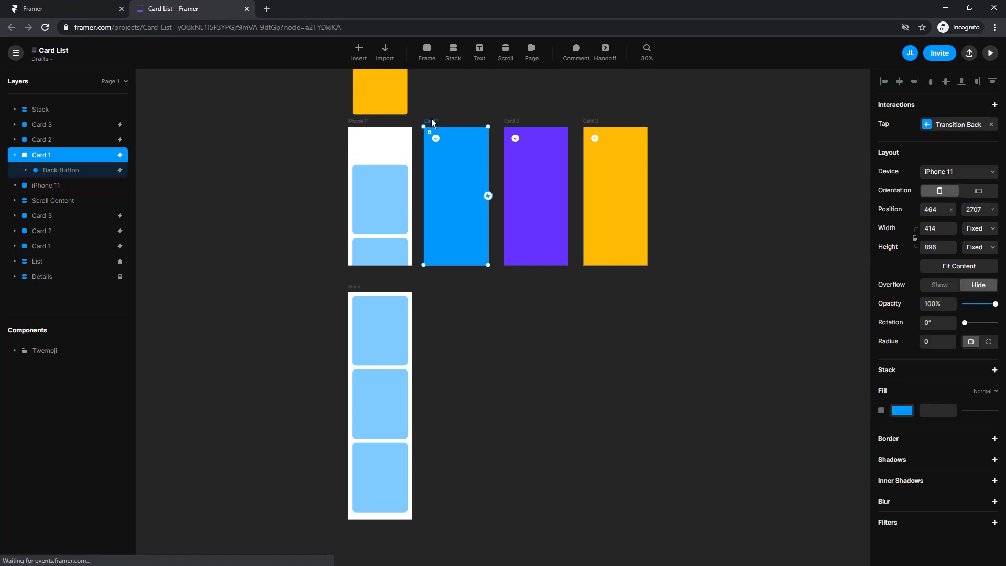
{"action": "left_click", "coordinate": [902, 410]}
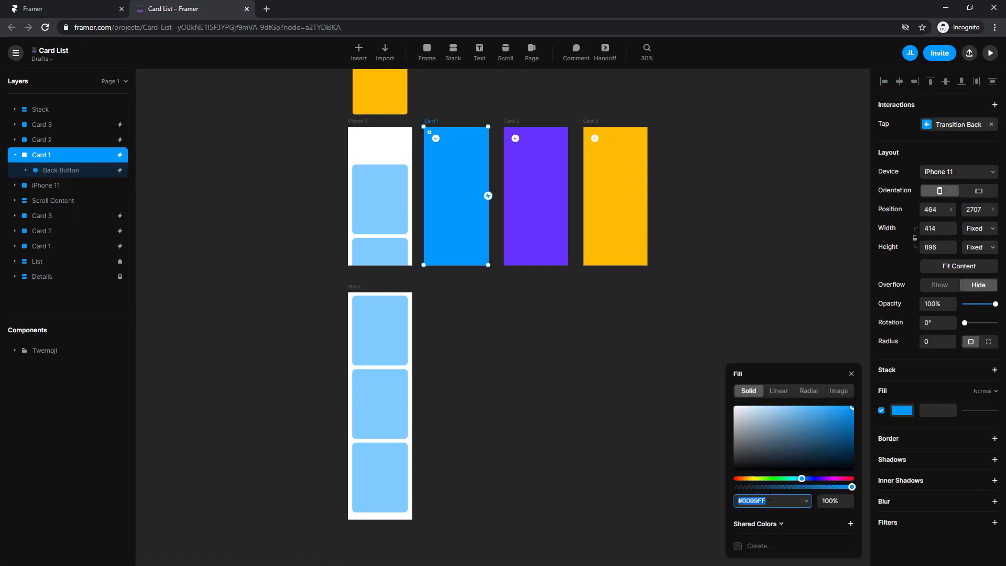
{"action": "left_click", "coordinate": [382, 331]}
{"action": "left_click", "coordinate": [766, 501]}
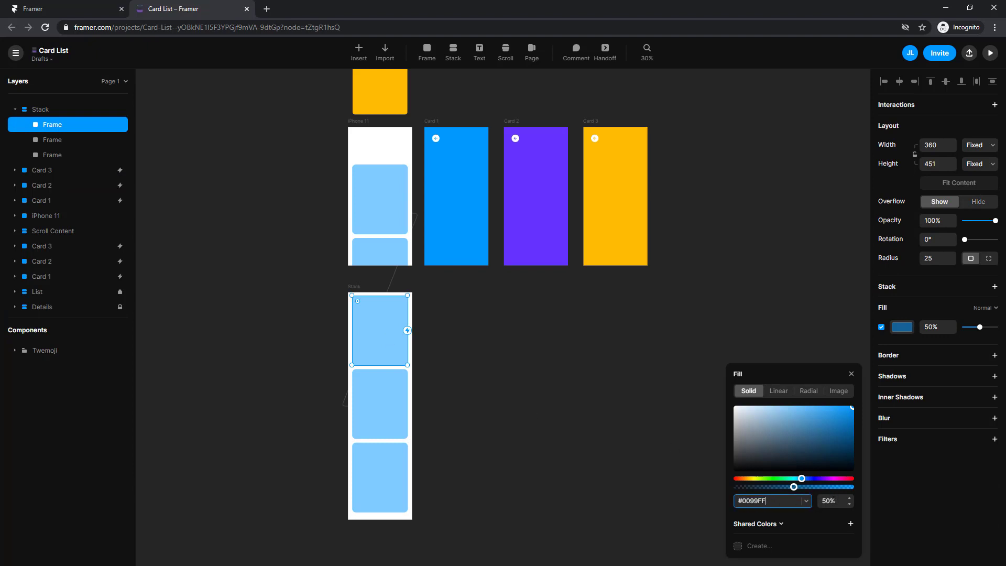
{"action": "left_click_drag", "start_coordinate": [850, 502], "coordinate": [845, 329]}
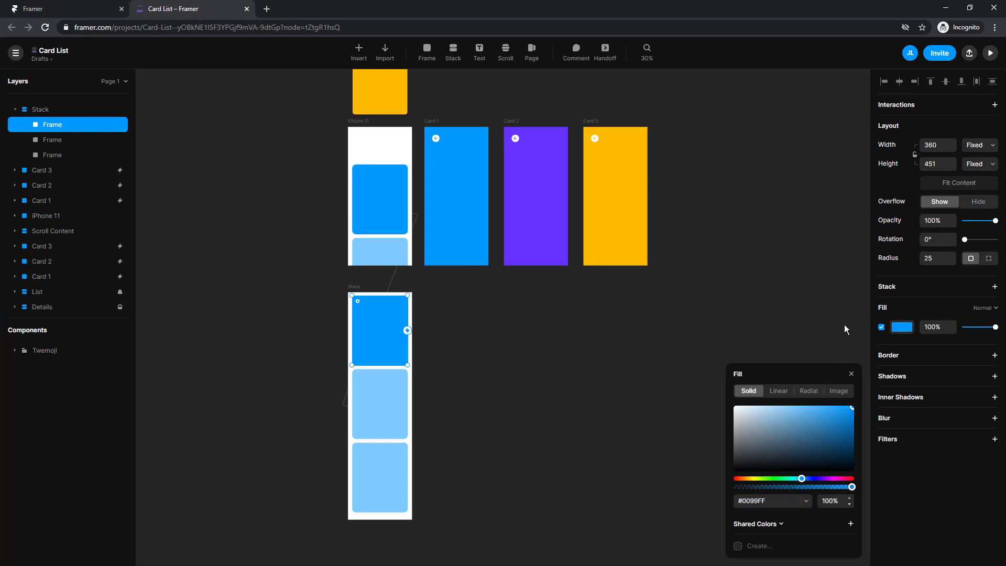
Step: Fill the second frame in the new stack with Card 2's purple, #6633FF
{"action": "left_click", "coordinate": [515, 129]}
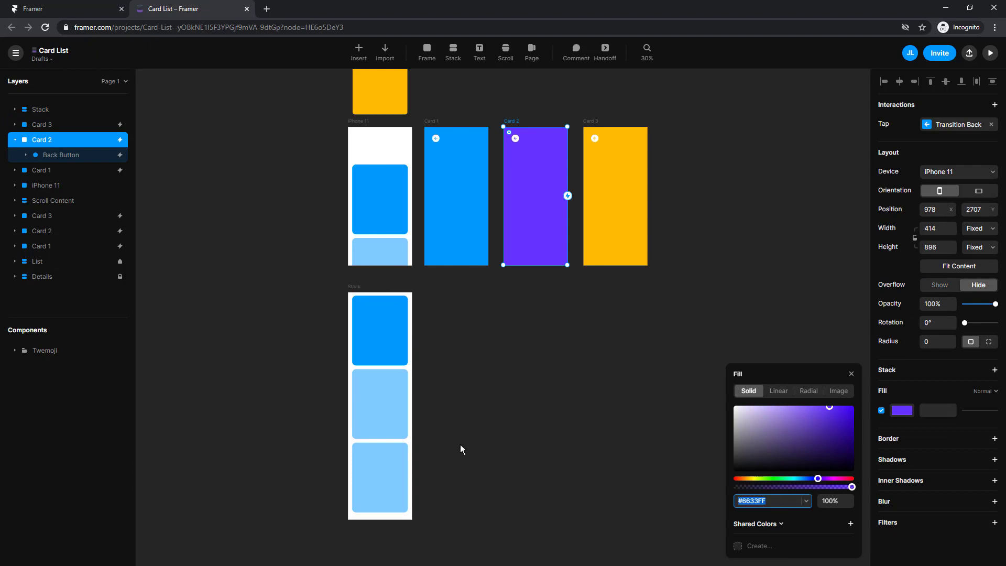
{"action": "left_click", "coordinate": [359, 414]}
{"action": "left_click", "coordinate": [794, 498]}
{"action": "type", "text": "#6633FF"}
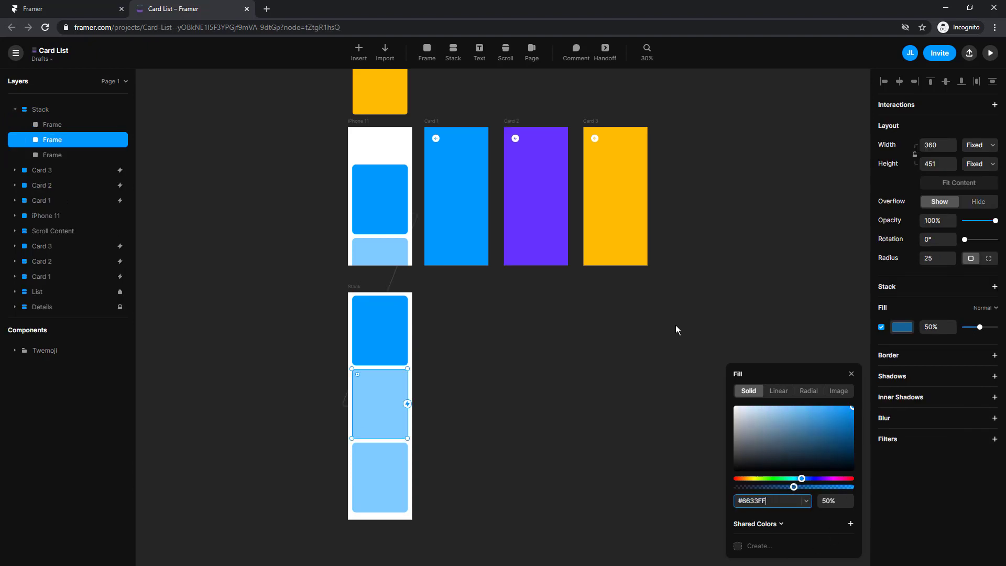
Step: Fill the third frame in the new stack with Card 3's yellow, #FFBB00
{"action": "left_click", "coordinate": [592, 121]}
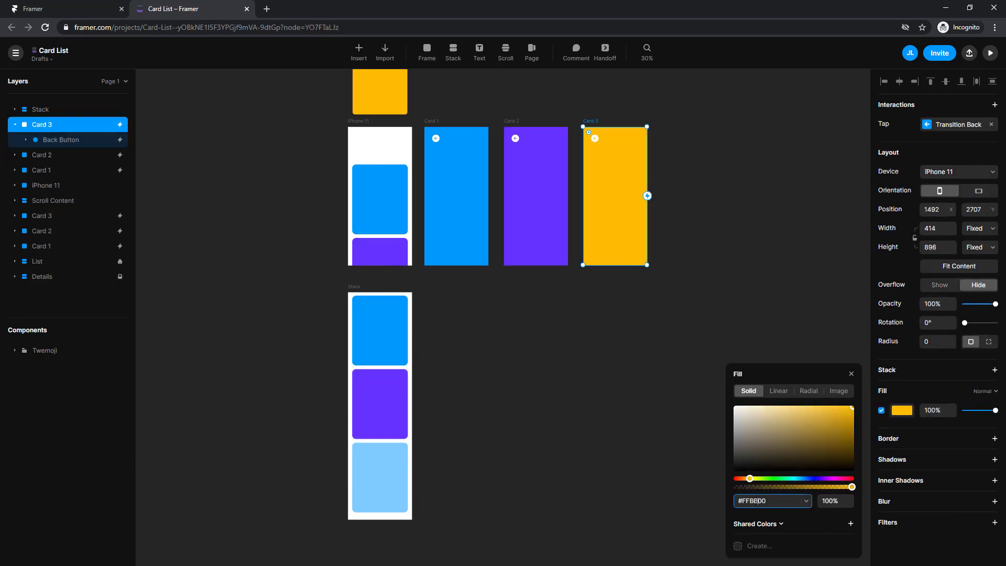
{"action": "left_click", "coordinate": [369, 481]}
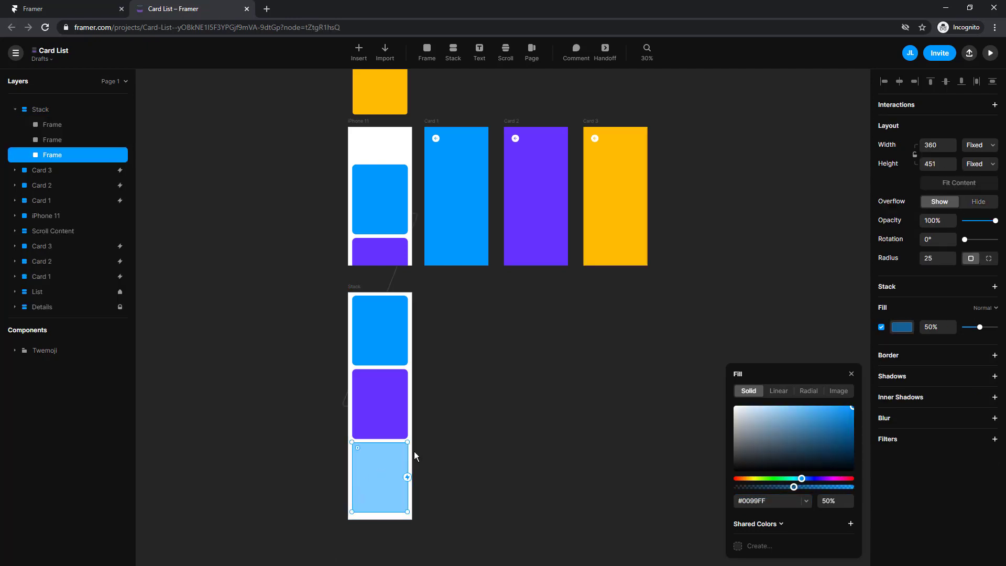
{"action": "left_click", "coordinate": [767, 502]}
{"action": "type", "text": "#FFBB00"}
{"action": "left_click", "coordinate": [534, 441]}
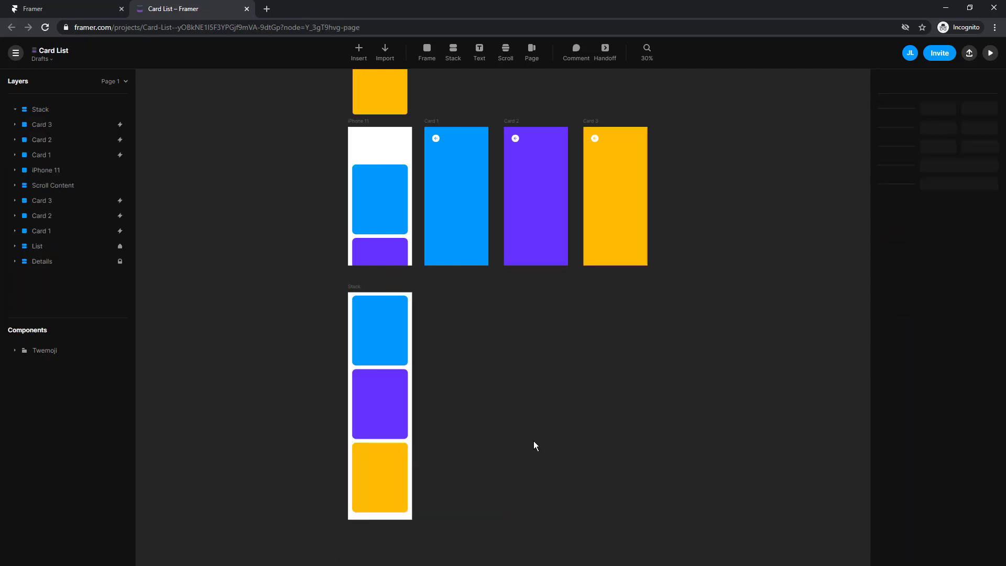
{"action": "left_click", "coordinate": [389, 468]}
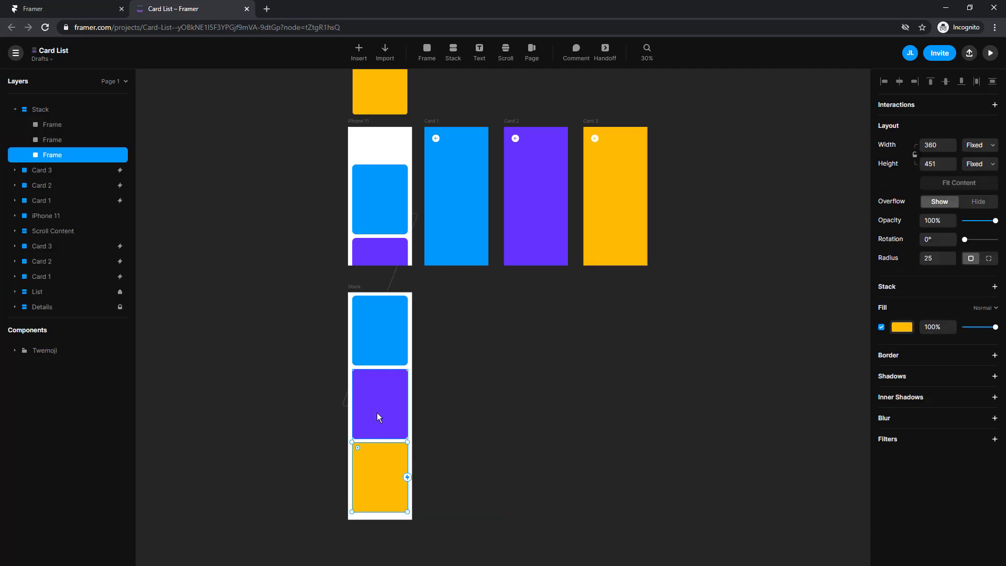
{"action": "left_click", "coordinate": [456, 338]}
{"action": "left_click", "coordinate": [349, 293]}
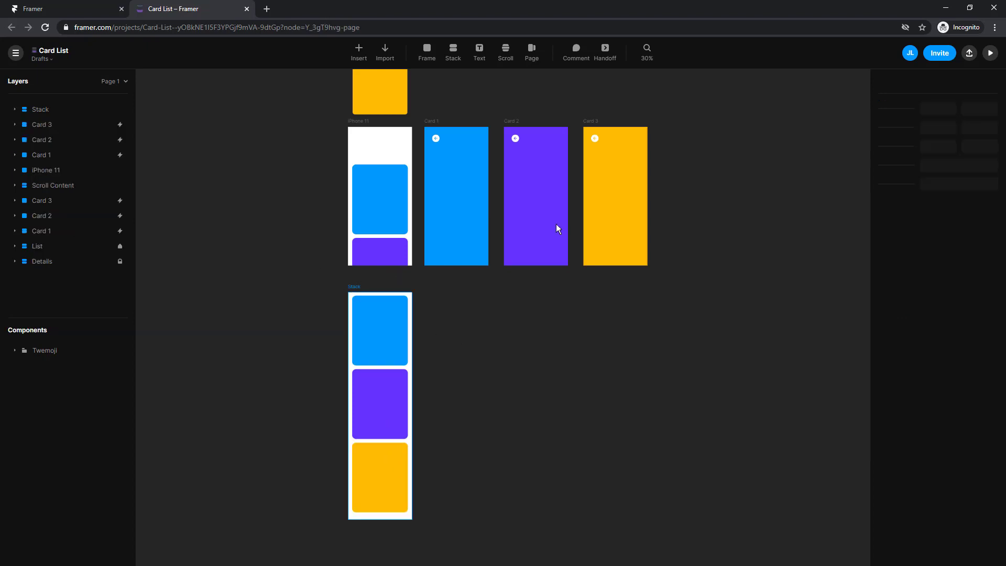
Step: Preview the iPhone 11 screen, scroll through its card list to test it, and close the preview
{"action": "left_click", "coordinate": [990, 53]}
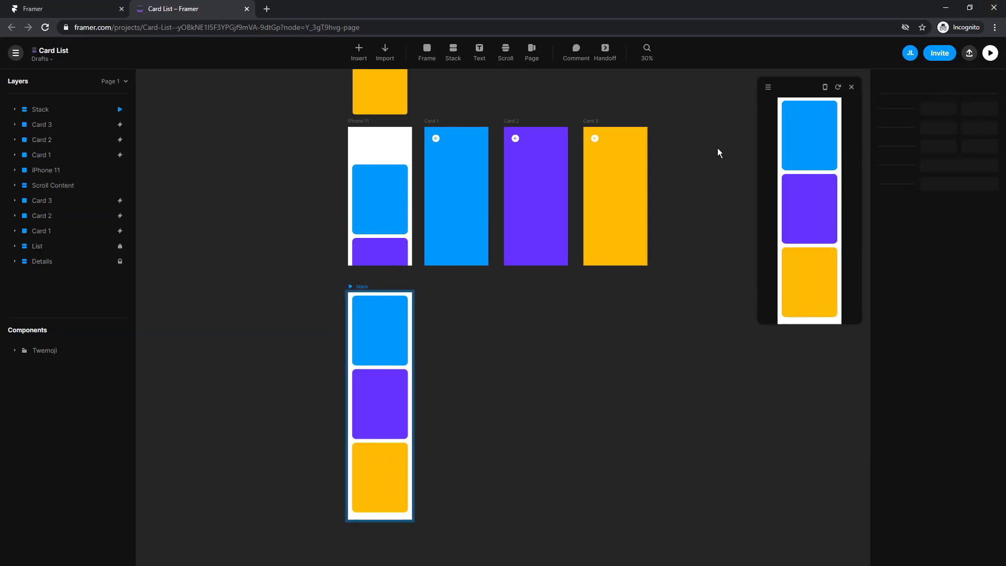
{"action": "left_click", "coordinate": [359, 121]}
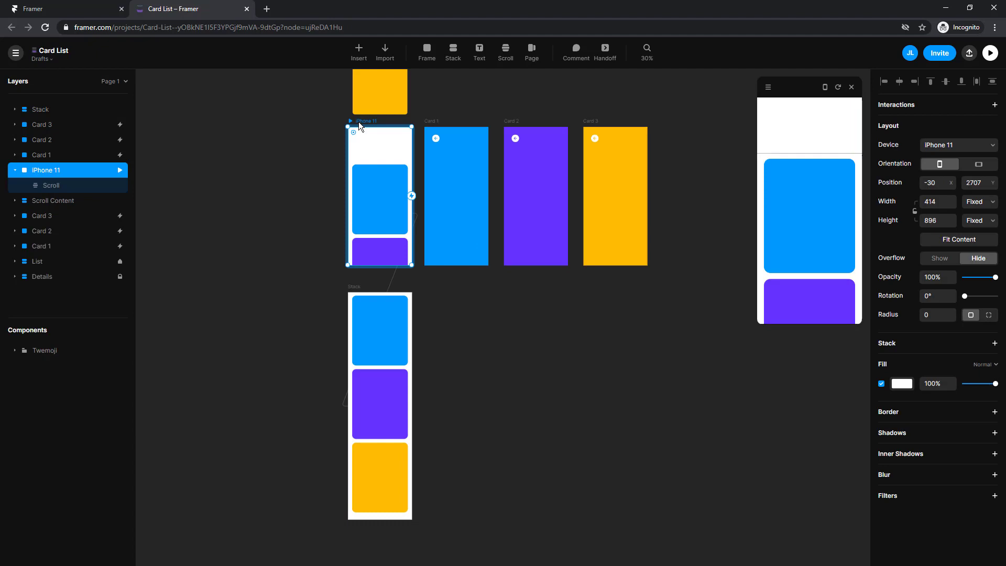
{"action": "scroll", "coordinate": [421, 205], "scroll_direction": "up", "scroll_amount": 2}
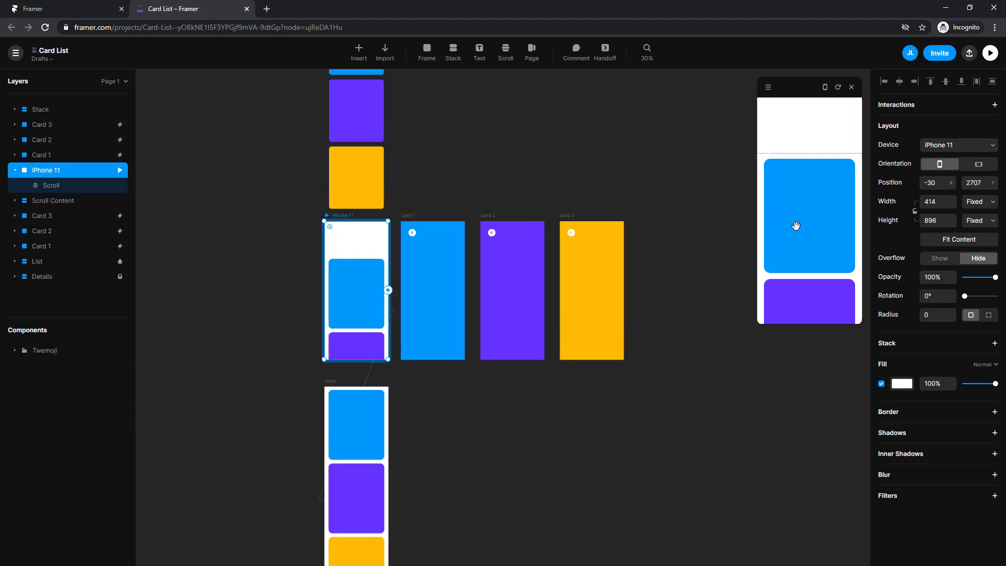
{"action": "scroll", "coordinate": [804, 201], "scroll_direction": "down", "scroll_amount": 1}
{"action": "scroll", "coordinate": [804, 200], "scroll_direction": "down", "scroll_amount": 3}
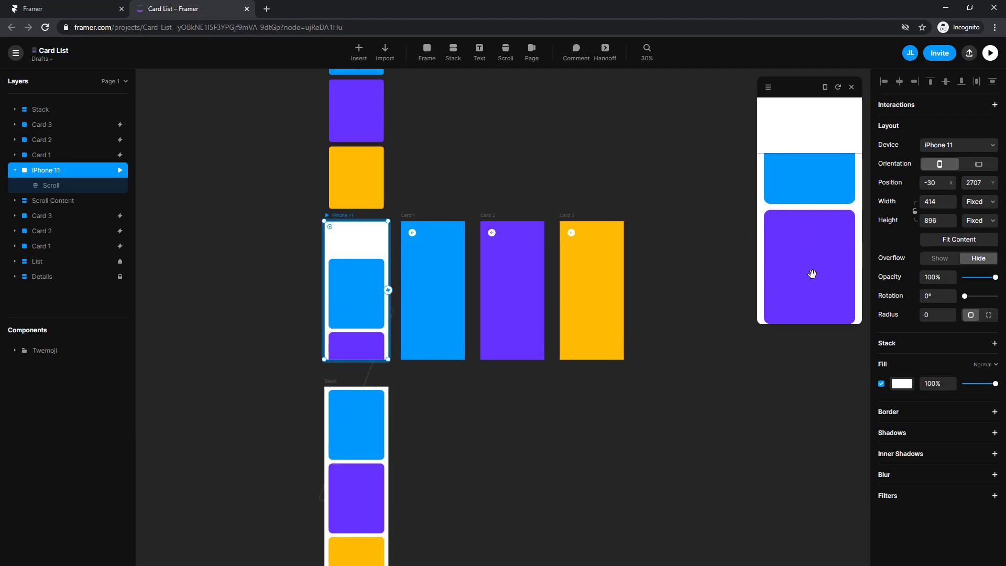
{"action": "scroll", "coordinate": [822, 315], "scroll_direction": "up", "scroll_amount": 5}
{"action": "scroll", "coordinate": [818, 164], "scroll_direction": "down", "scroll_amount": 3}
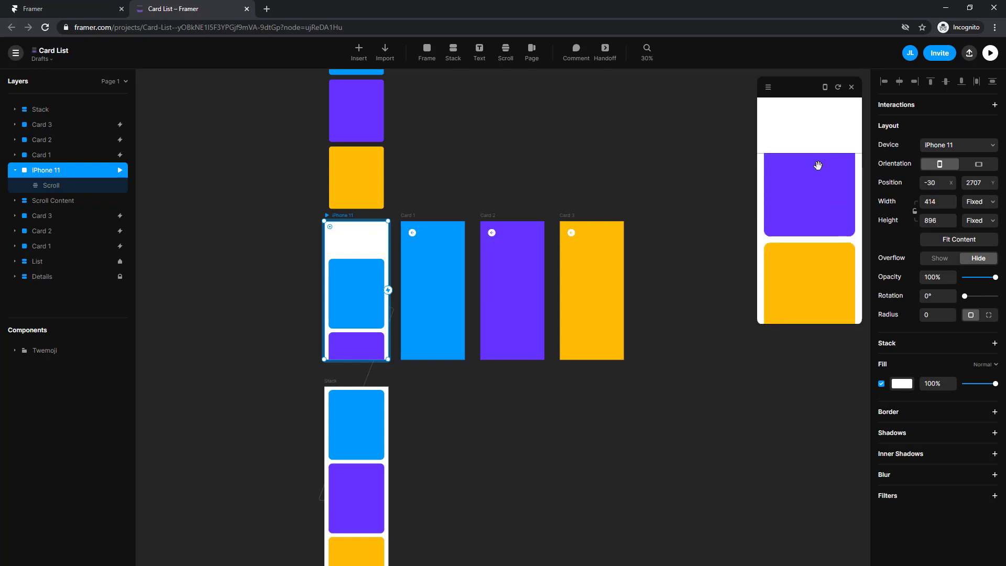
{"action": "scroll", "coordinate": [810, 218], "scroll_direction": "up", "scroll_amount": 3}
{"action": "scroll", "coordinate": [823, 118], "scroll_direction": "down", "scroll_amount": 2}
{"action": "scroll", "coordinate": [823, 118], "scroll_direction": "down", "scroll_amount": 3}
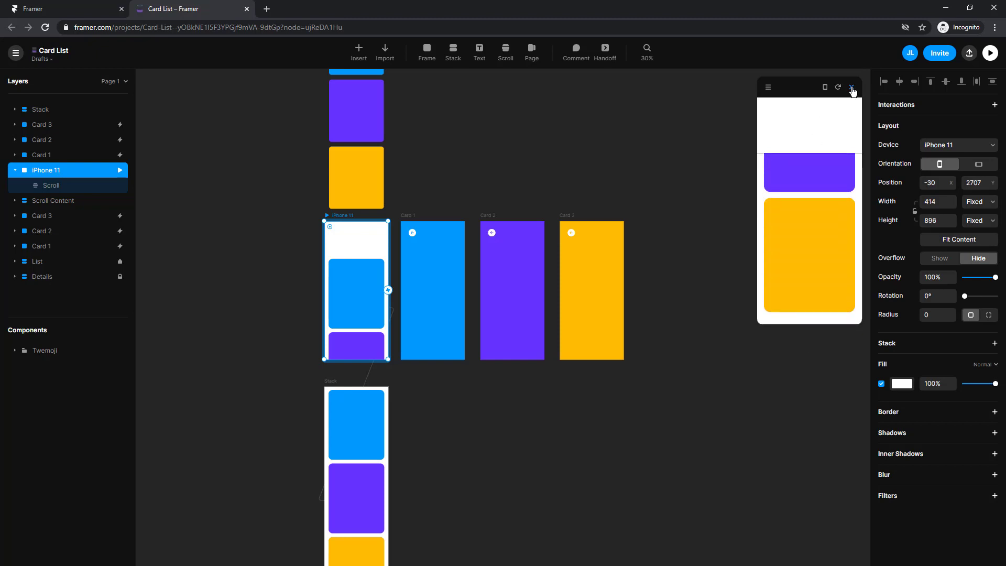
{"action": "left_click", "coordinate": [852, 87]}
{"action": "scroll", "coordinate": [296, 299], "scroll_direction": "up", "scroll_amount": 2}
{"action": "left_click", "coordinate": [315, 315]}
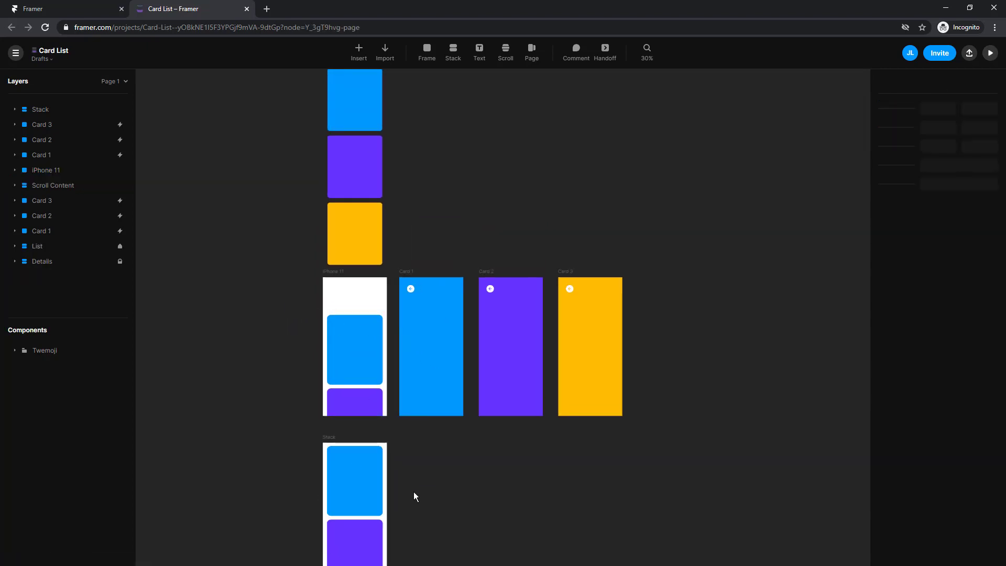
Step: Rename the blue frame in the new stack as Card 1 to match the blue card screen
{"action": "scroll", "coordinate": [413, 497], "scroll_direction": "down", "scroll_amount": 1}
{"action": "scroll", "coordinate": [384, 398], "scroll_direction": "down", "scroll_amount": 2}
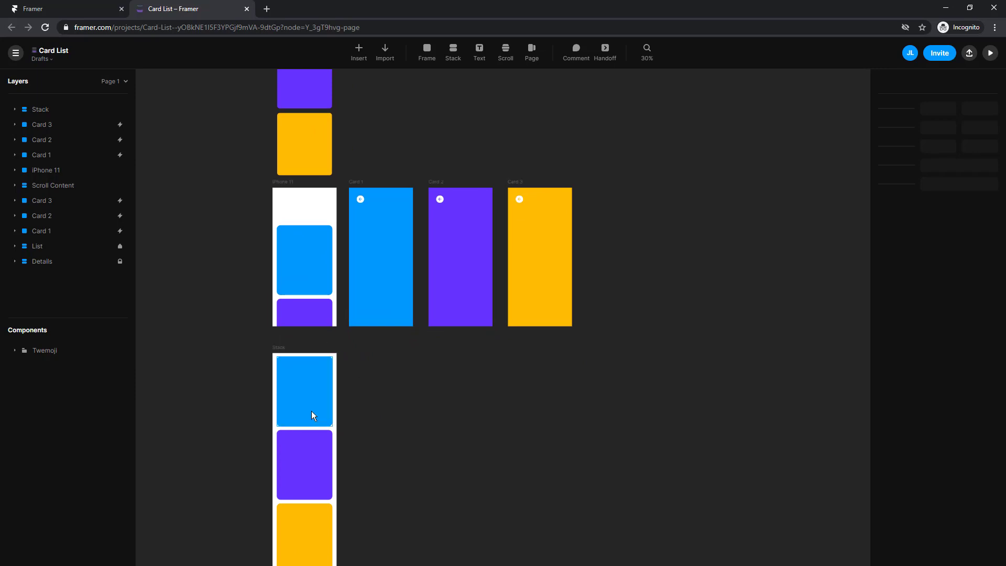
{"action": "left_click", "coordinate": [302, 398]}
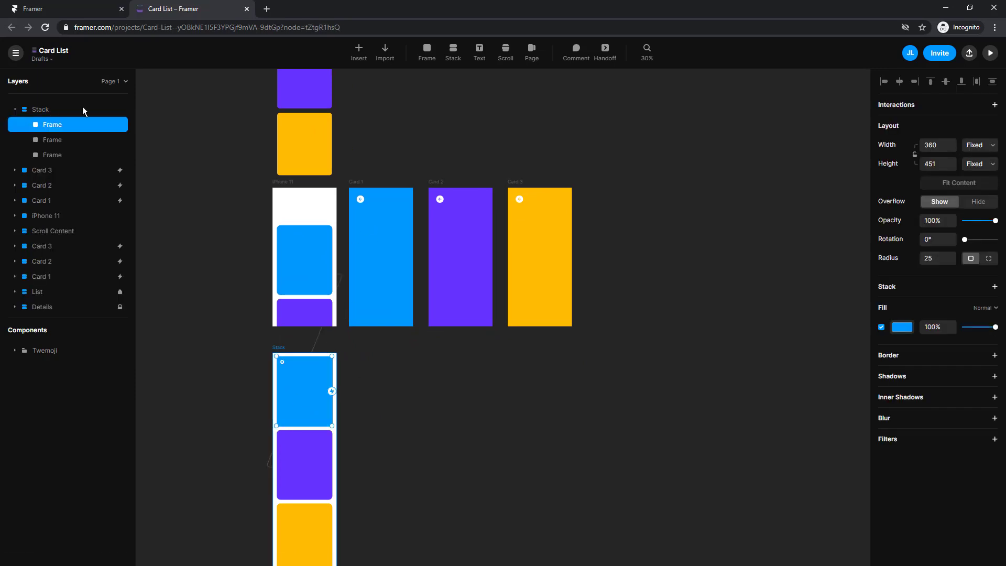
{"action": "left_click", "coordinate": [359, 183]}
{"action": "double_click", "coordinate": [49, 154]}
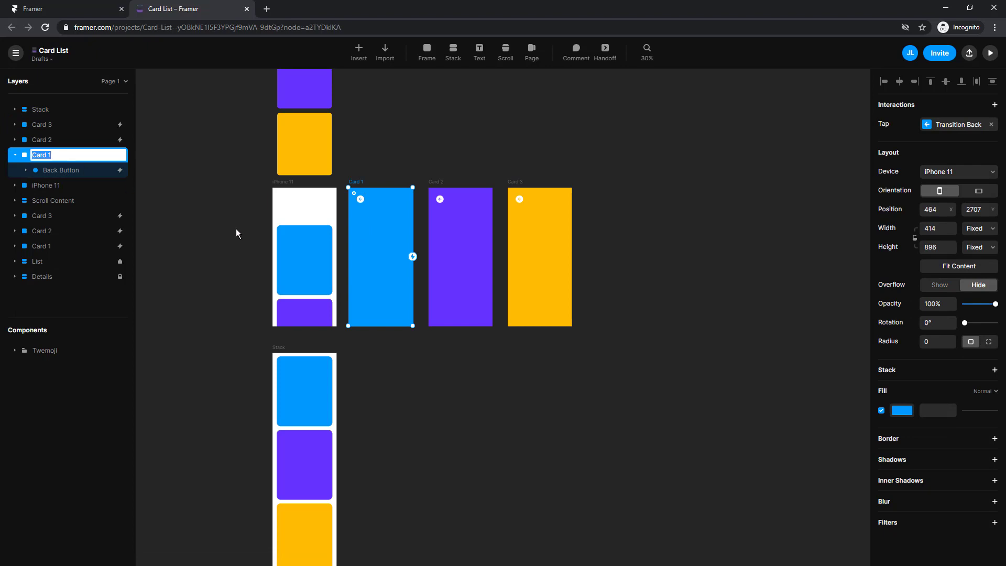
{"action": "left_click", "coordinate": [289, 380]}
{"action": "double_click", "coordinate": [53, 126]}
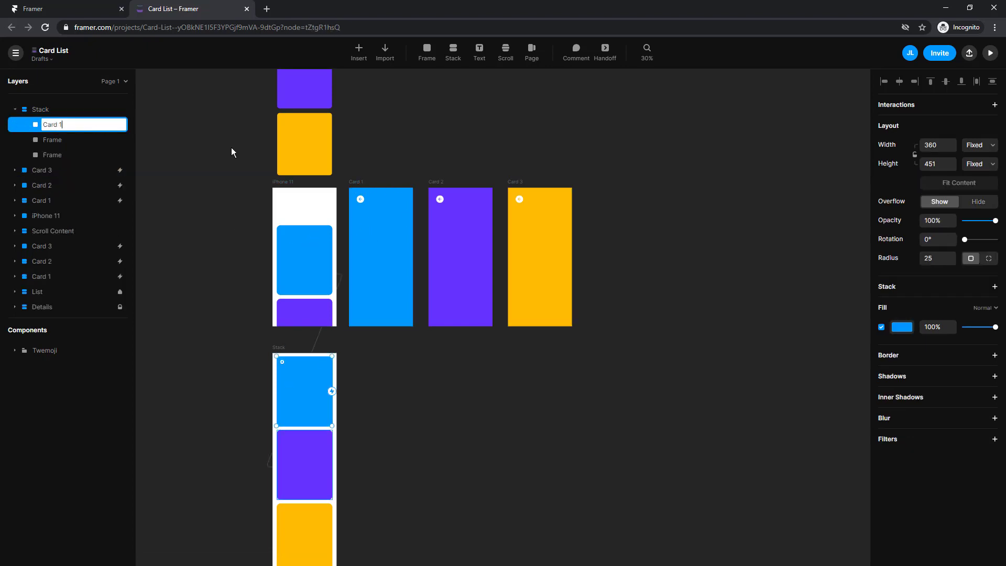
Step: Rename the purple frame in the new stack as Card 2 to match the purple card screen
{"action": "left_click", "coordinate": [438, 181]}
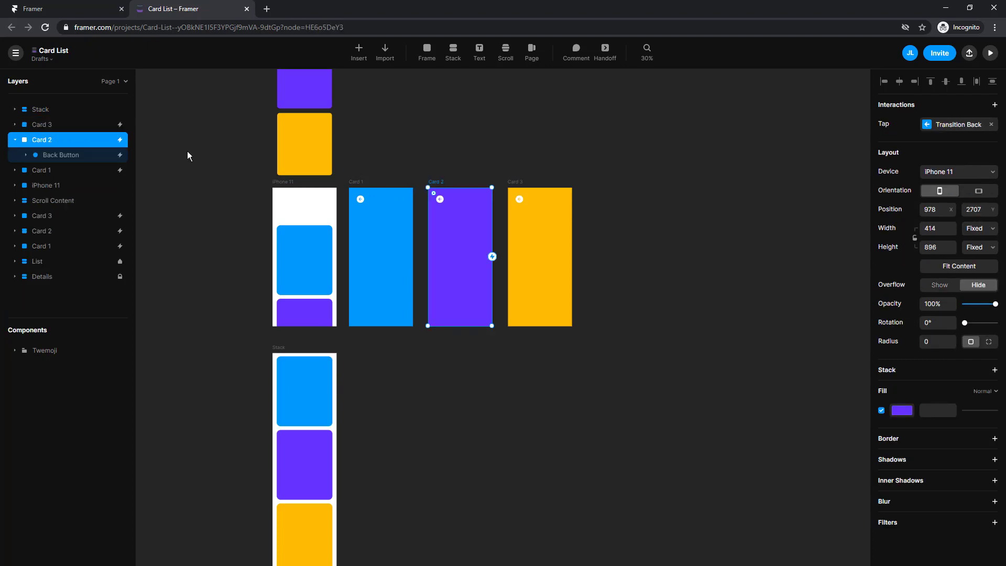
{"action": "double_click", "coordinate": [49, 138]}
{"action": "left_click", "coordinate": [309, 442]}
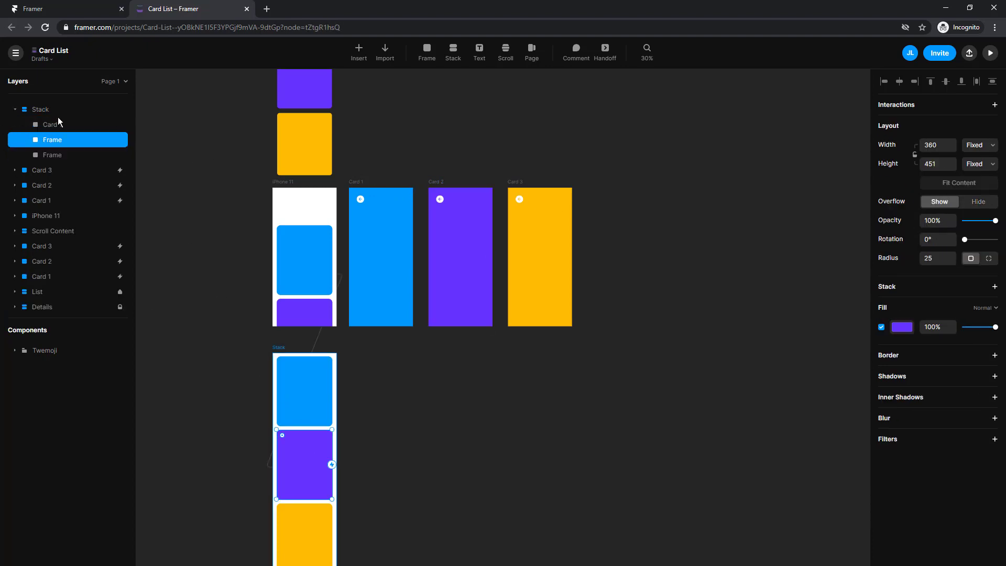
{"action": "double_click", "coordinate": [53, 138]}
{"action": "type", "text": "Card 2"}
Step: Rename the yellow frame in the new stack as Card 3 to match the yellow card screen
{"action": "left_click", "coordinate": [507, 183]}
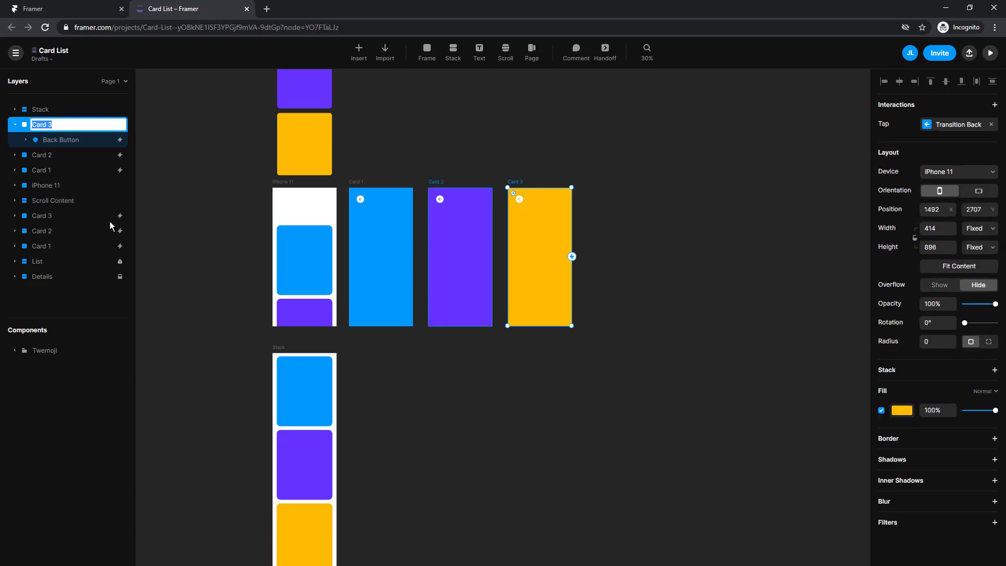
{"action": "left_click", "coordinate": [296, 516]}
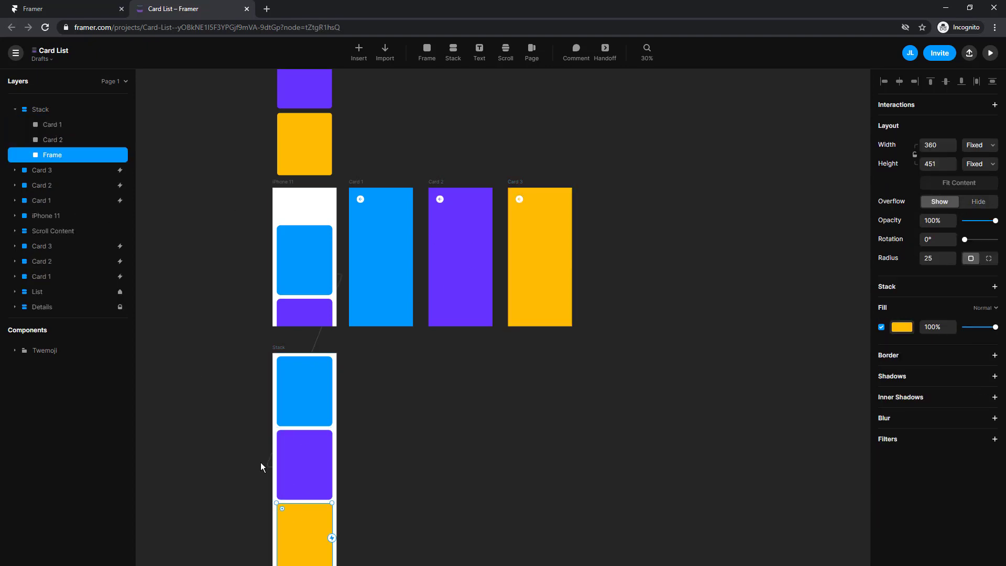
{"action": "double_click", "coordinate": [52, 155]}
{"action": "type", "text": "Card 3"}
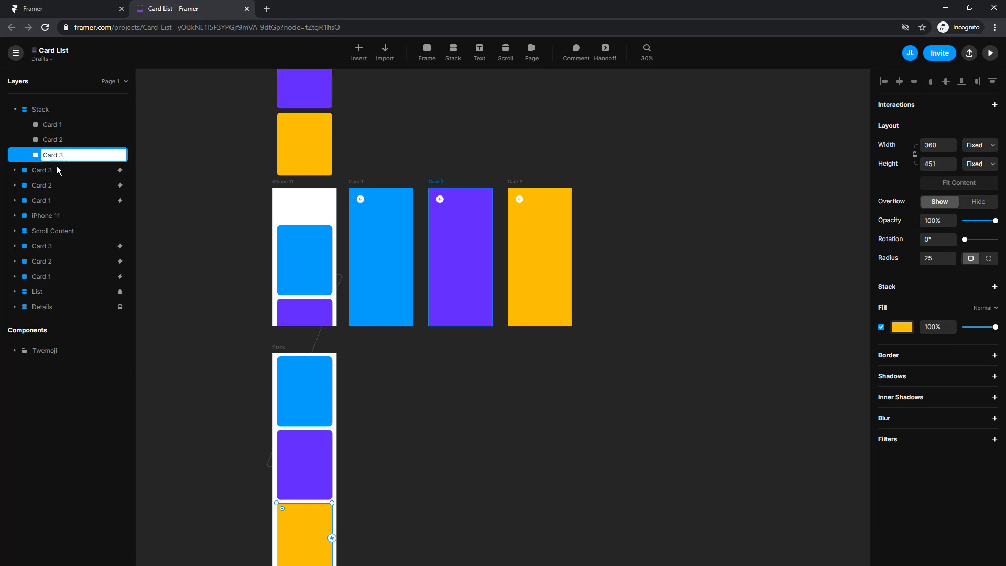
{"action": "key", "text": "Return"}
{"action": "left_click", "coordinate": [265, 286]}
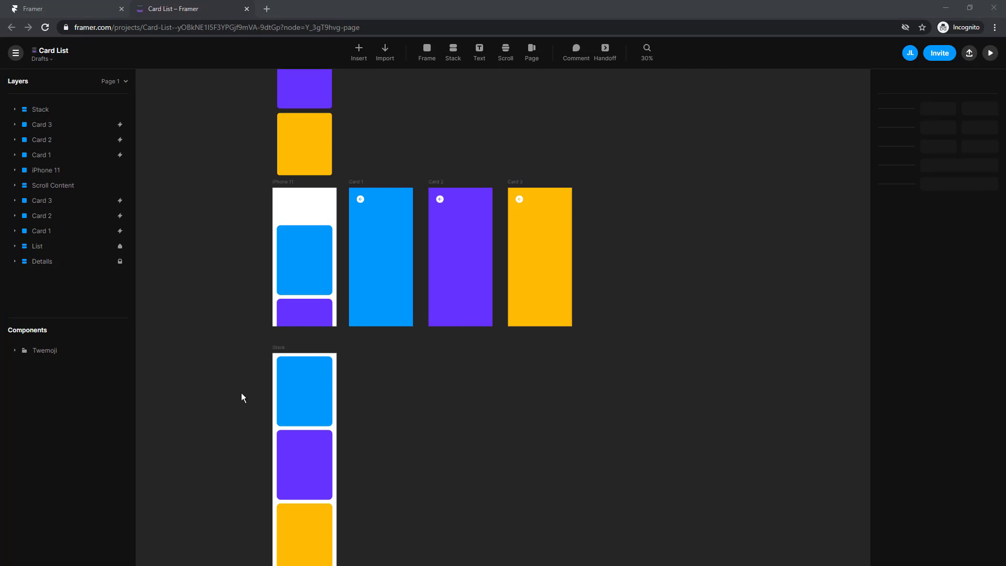
Step: Link Card 1, Card 2 and Card 3 in the stack to their matching card screens with tap transitions
{"action": "scroll", "coordinate": [233, 383], "scroll_direction": "down", "scroll_amount": 1}
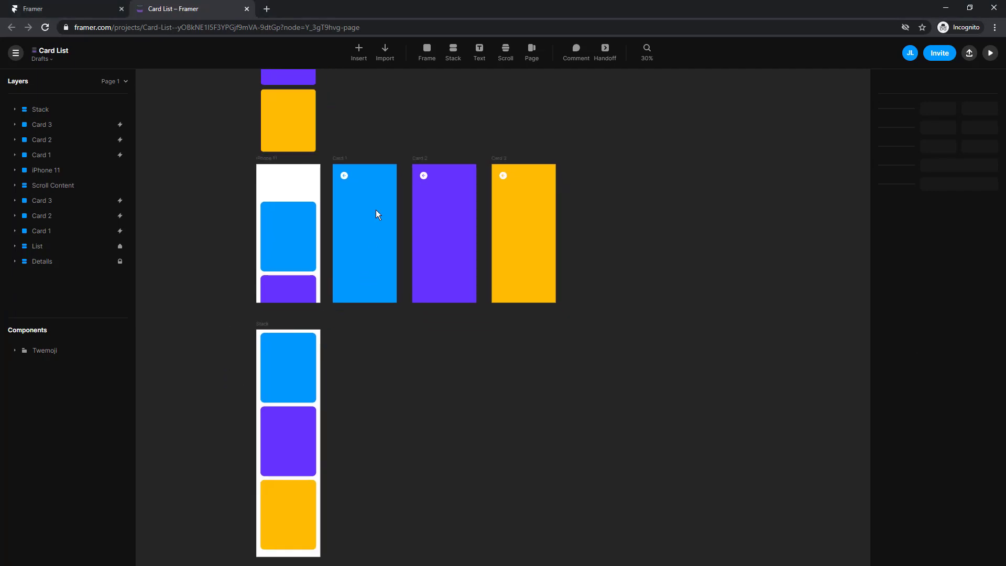
{"action": "left_click", "coordinate": [264, 322]}
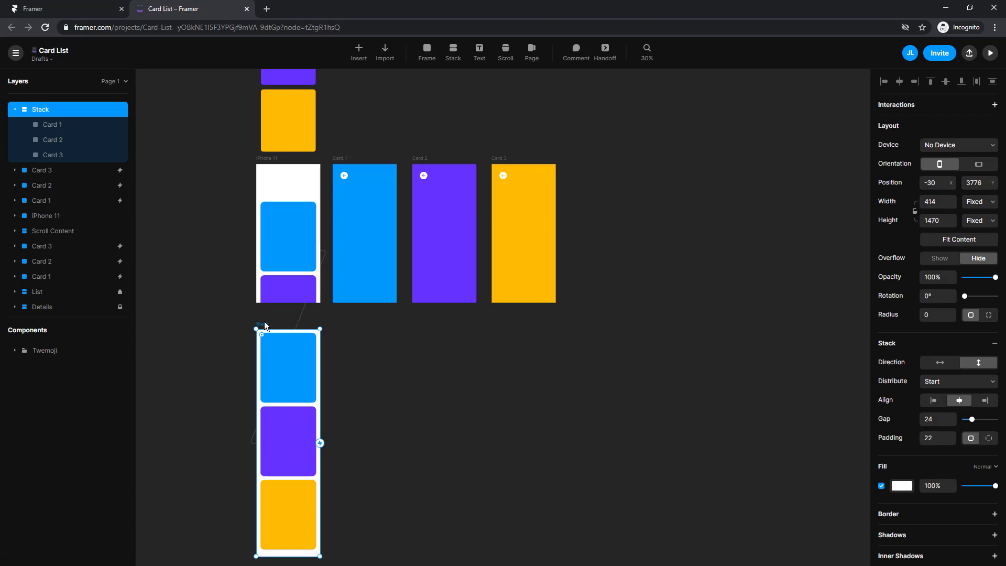
{"action": "left_click", "coordinate": [281, 363]}
{"action": "left_click_drag", "start_coordinate": [314, 367], "coordinate": [367, 166]}
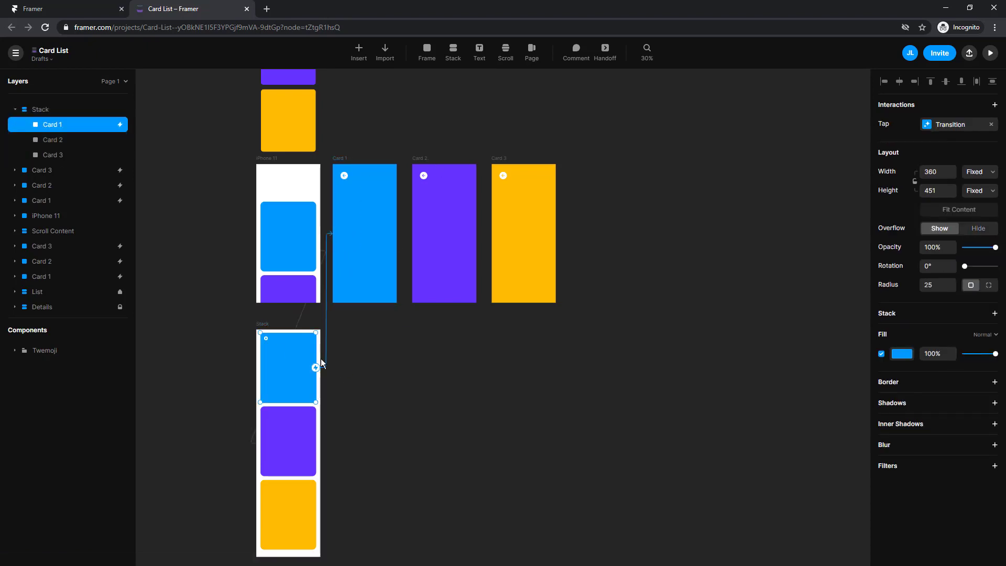
{"action": "left_click", "coordinate": [281, 454]}
{"action": "left_click_drag", "start_coordinate": [317, 442], "coordinate": [451, 253]}
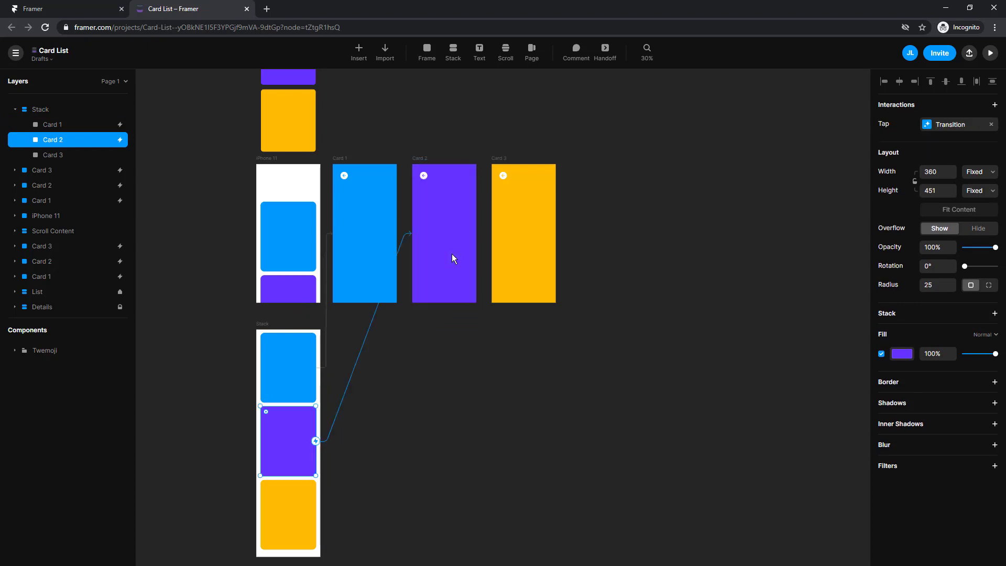
{"action": "left_click", "coordinate": [299, 508]}
{"action": "left_click_drag", "start_coordinate": [316, 514], "coordinate": [546, 250]}
{"action": "left_click", "coordinate": [376, 250]}
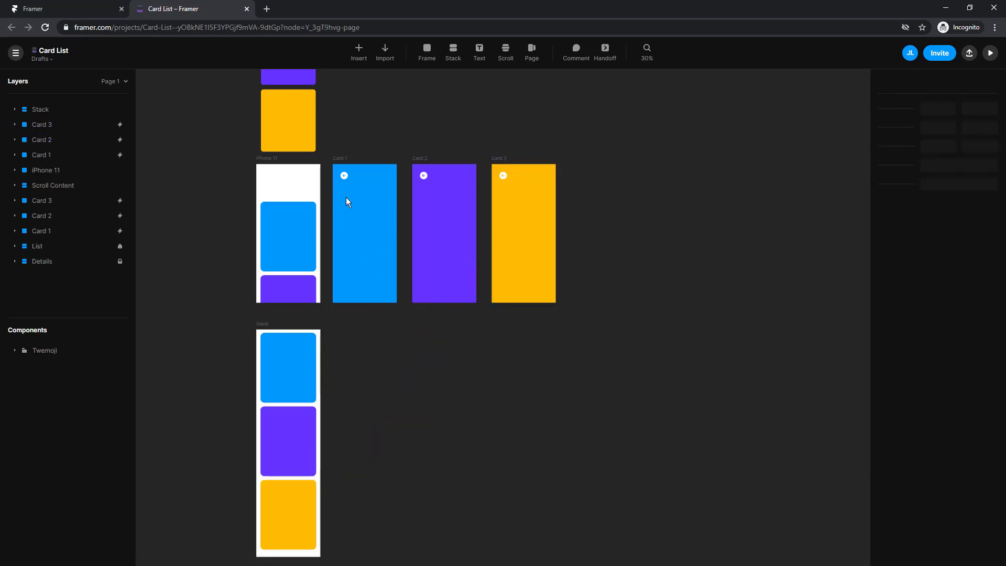
Step: Link the Card 1, Card 2 and Card 3 screens back to the iPhone 11 screen with tap transitions
{"action": "left_click", "coordinate": [338, 158]}
{"action": "left_click_drag", "start_coordinate": [397, 234], "coordinate": [278, 377]}
{"action": "key", "text": "ctrl+z"}
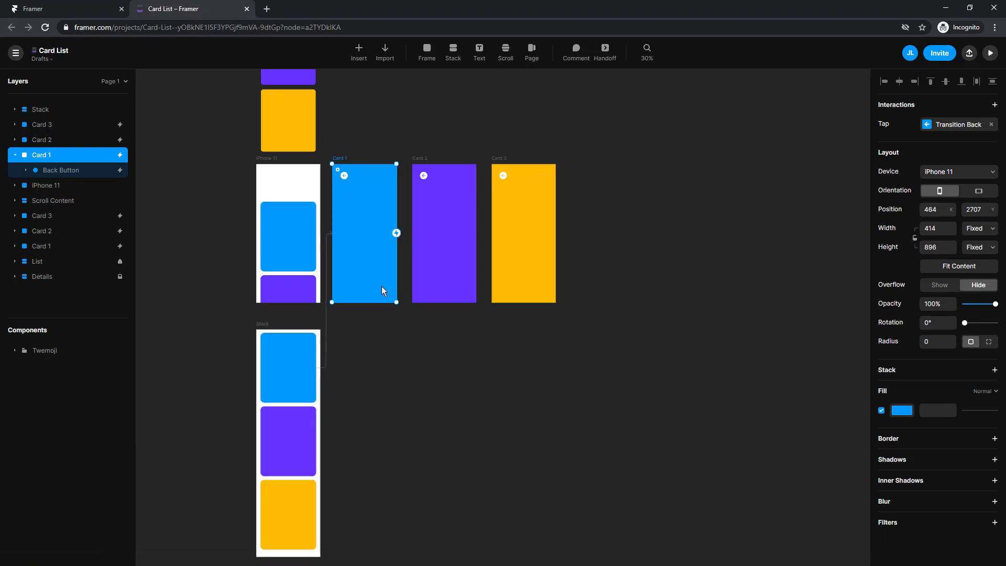
{"action": "left_click_drag", "start_coordinate": [397, 234], "coordinate": [290, 263]}
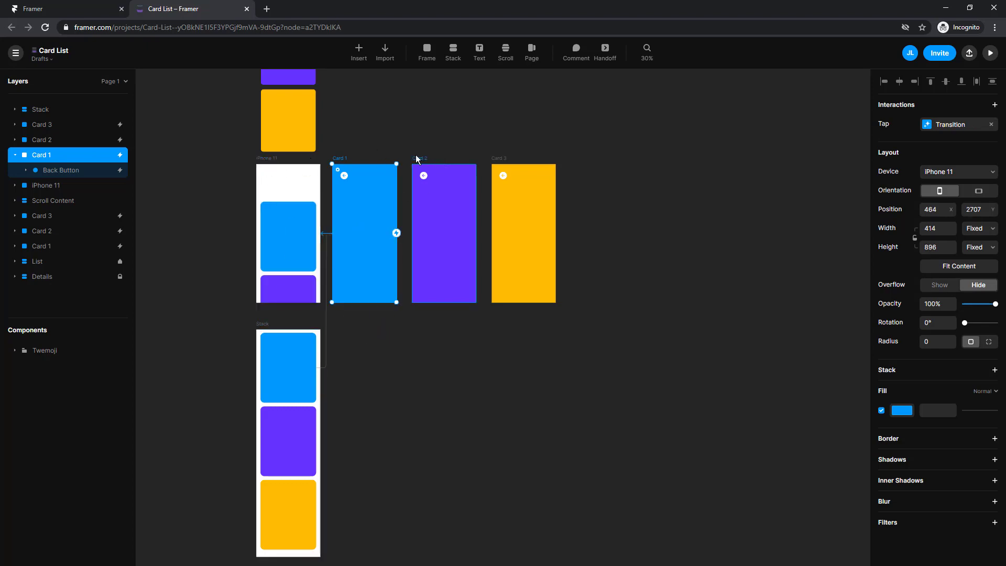
{"action": "left_click", "coordinate": [443, 209]}
{"action": "left_click_drag", "start_coordinate": [478, 233], "coordinate": [307, 234]}
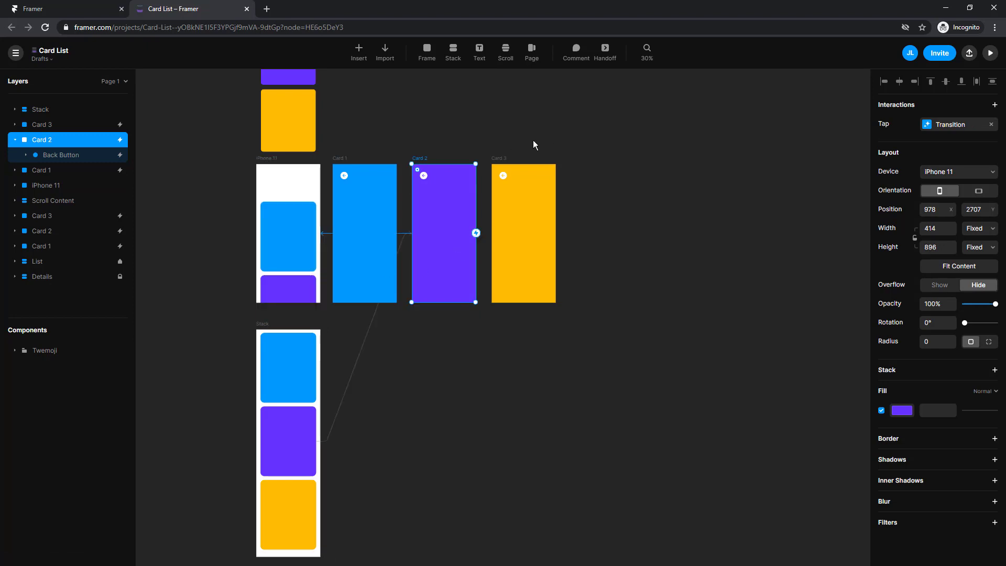
{"action": "left_click", "coordinate": [499, 158]}
{"action": "left_click_drag", "start_coordinate": [555, 234], "coordinate": [264, 246]}
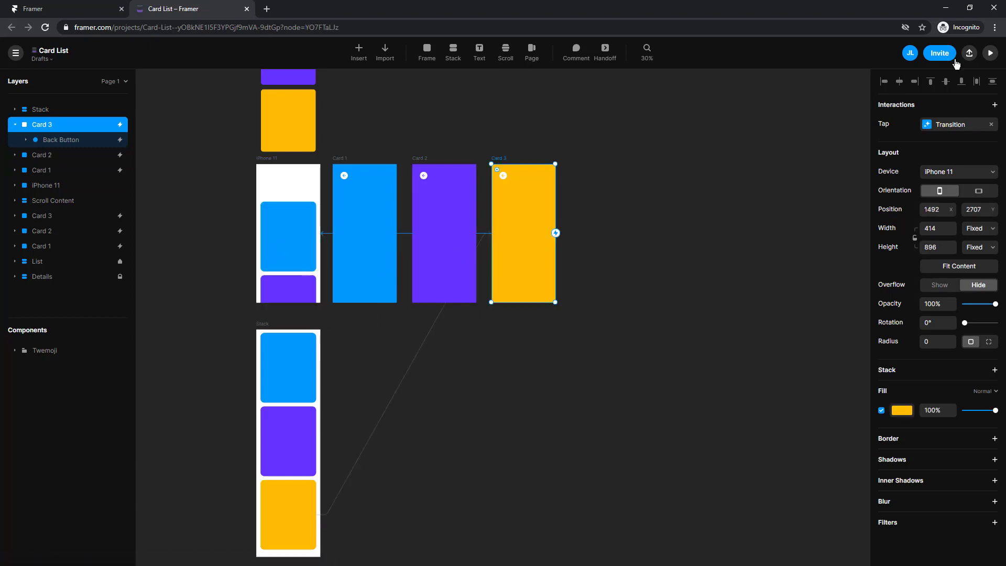
{"action": "left_click", "coordinate": [234, 140]}
Step: Preview the iPhone 11 screen, scroll its list, and test opening and closing the blue and yellow cards
{"action": "left_click", "coordinate": [266, 157]}
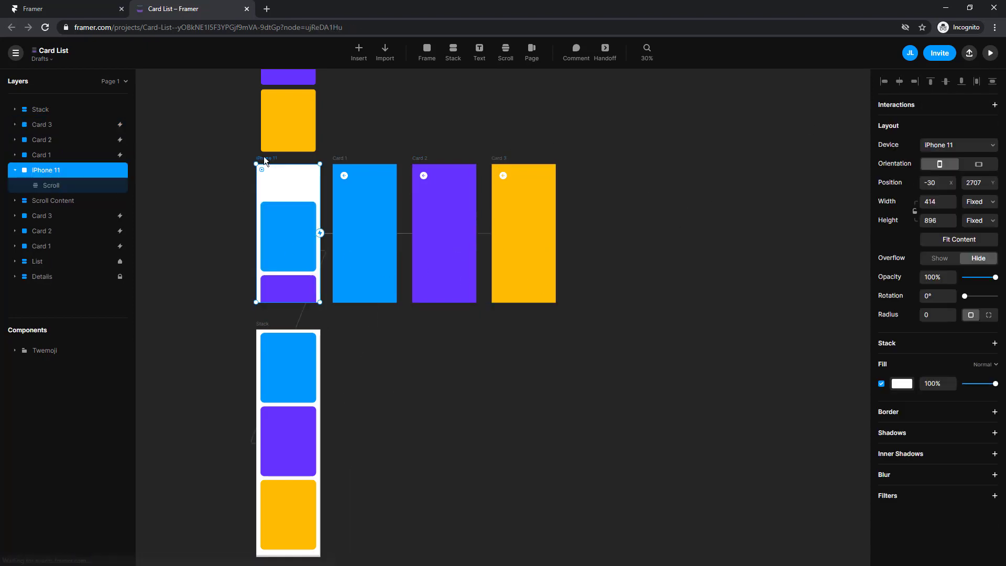
{"action": "left_click", "coordinate": [990, 54]}
{"action": "scroll", "coordinate": [810, 199], "scroll_direction": "down", "scroll_amount": 5}
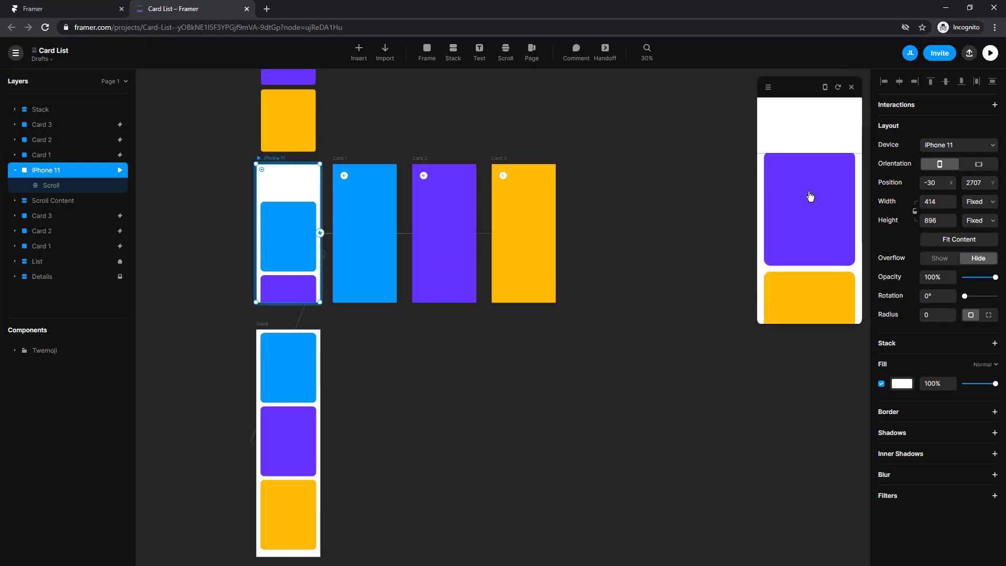
{"action": "scroll", "coordinate": [810, 262], "scroll_direction": "up", "scroll_amount": 5}
{"action": "left_click", "coordinate": [813, 208]}
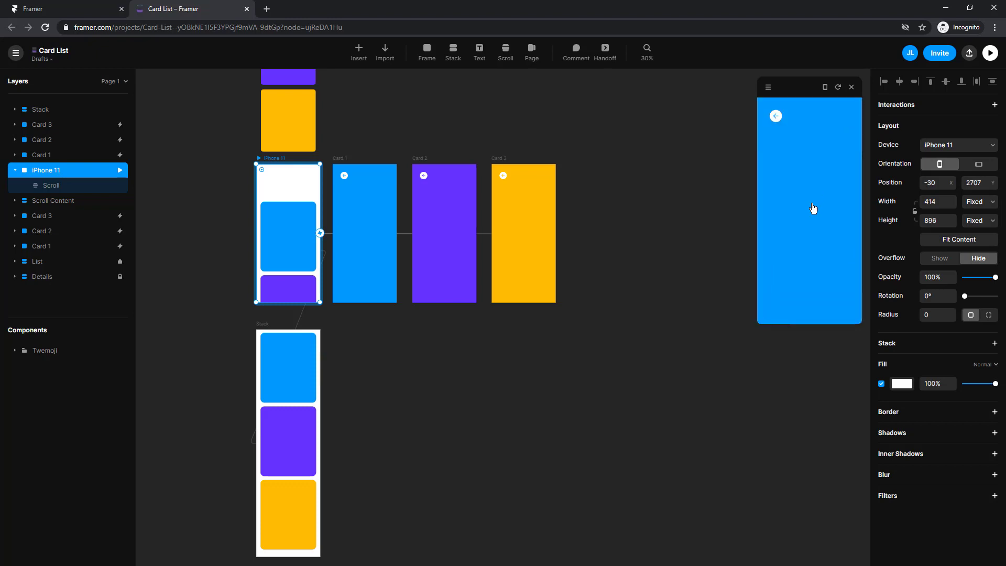
{"action": "left_click", "coordinate": [813, 206]}
{"action": "scroll", "coordinate": [802, 236], "scroll_direction": "down", "scroll_amount": 3}
{"action": "scroll", "coordinate": [808, 199], "scroll_direction": "down", "scroll_amount": 3}
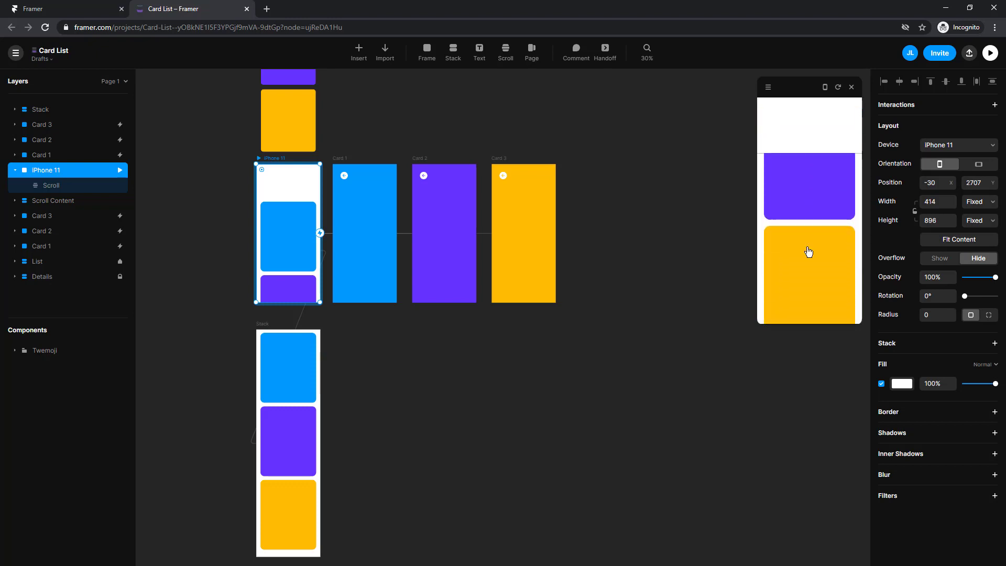
{"action": "left_click", "coordinate": [806, 250]}
{"action": "left_click", "coordinate": [776, 117]}
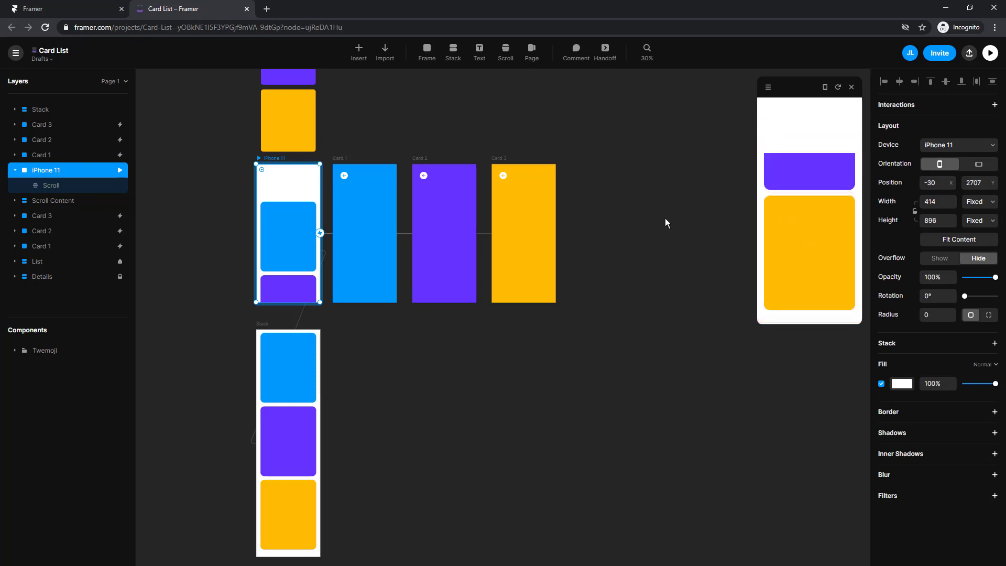